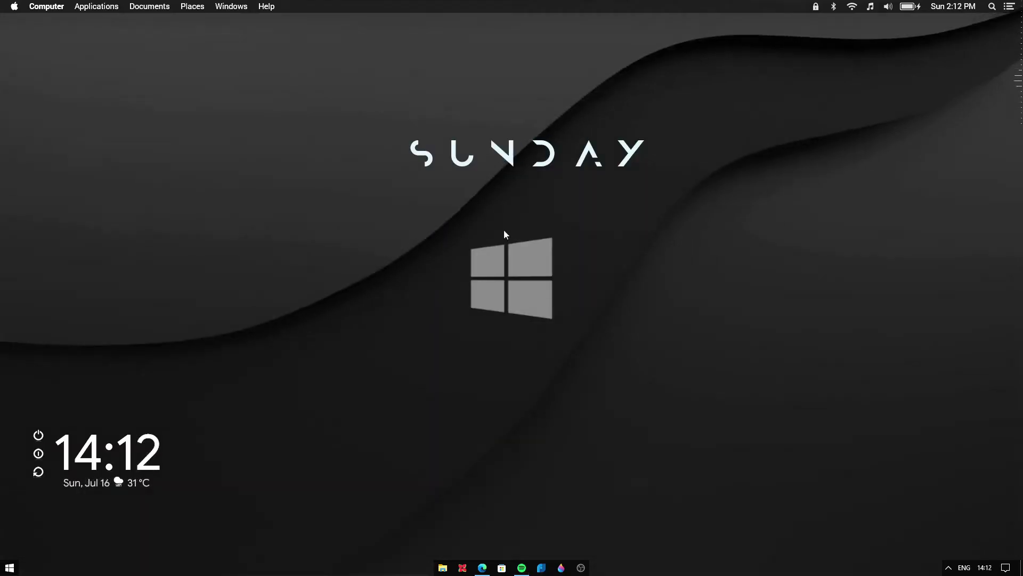
- Preview the customized desktop by browsing its top bar menus and switching between windows in the desktop overview
left_click(239, 6)
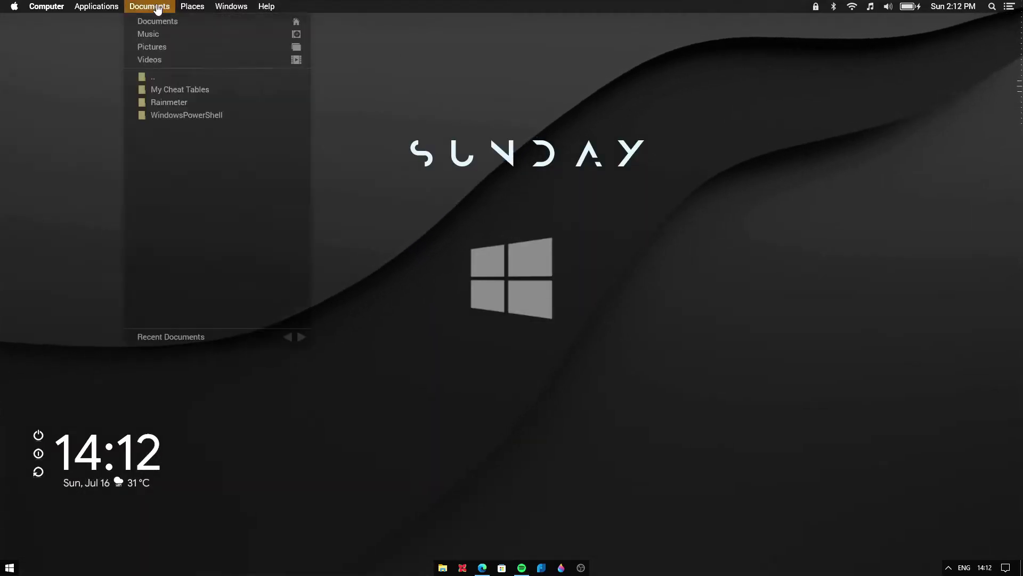
mouse_move(1, 0)
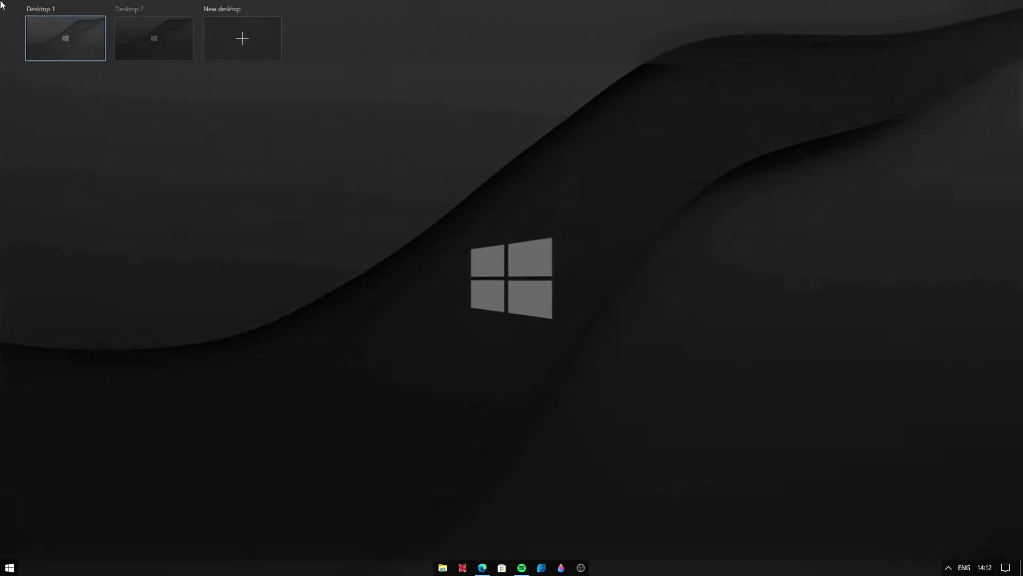
left_click(139, 171)
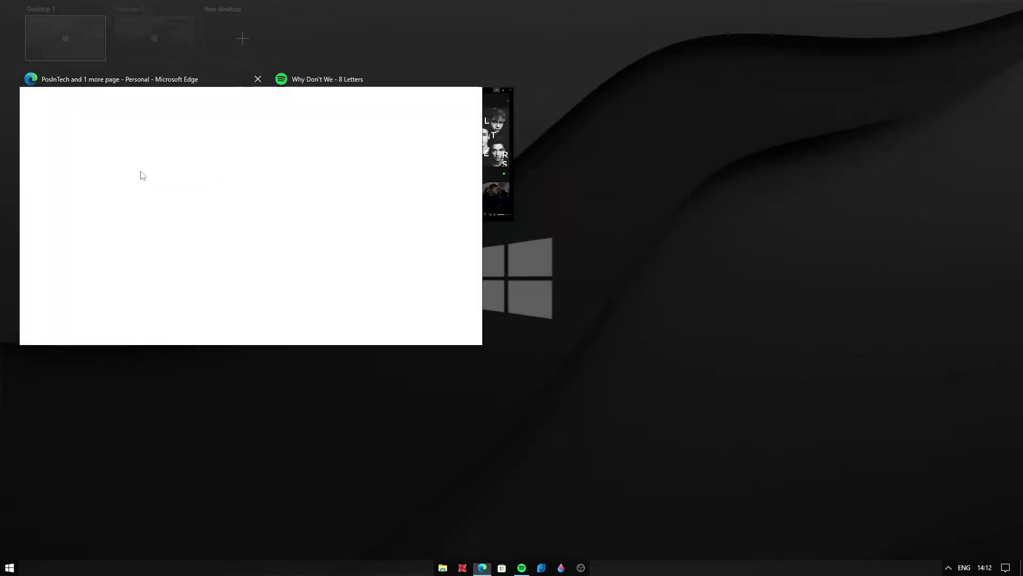
mouse_move(1, 0)
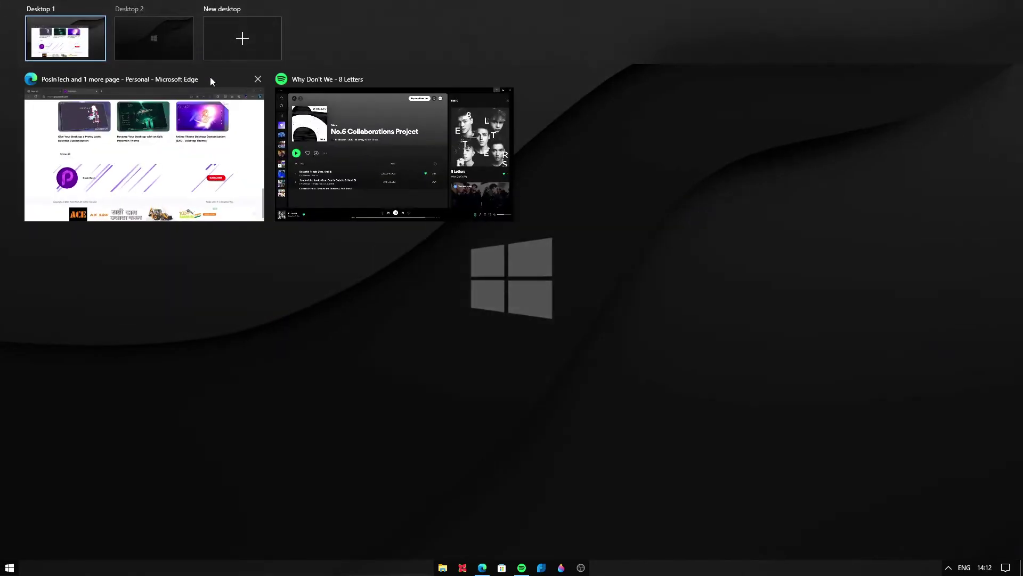
left_click(345, 110)
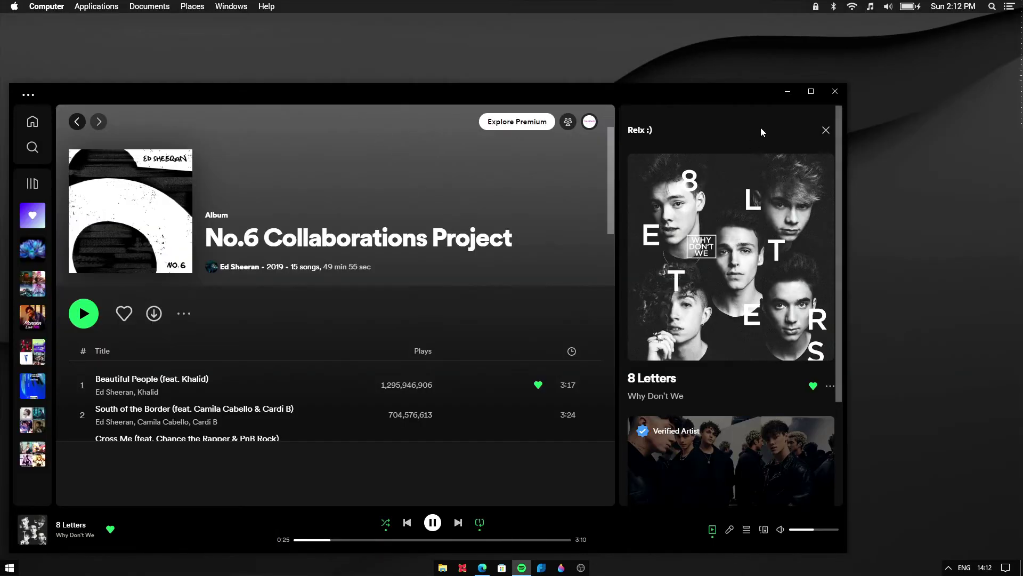
mouse_move(0, 0)
left_click(237, 37)
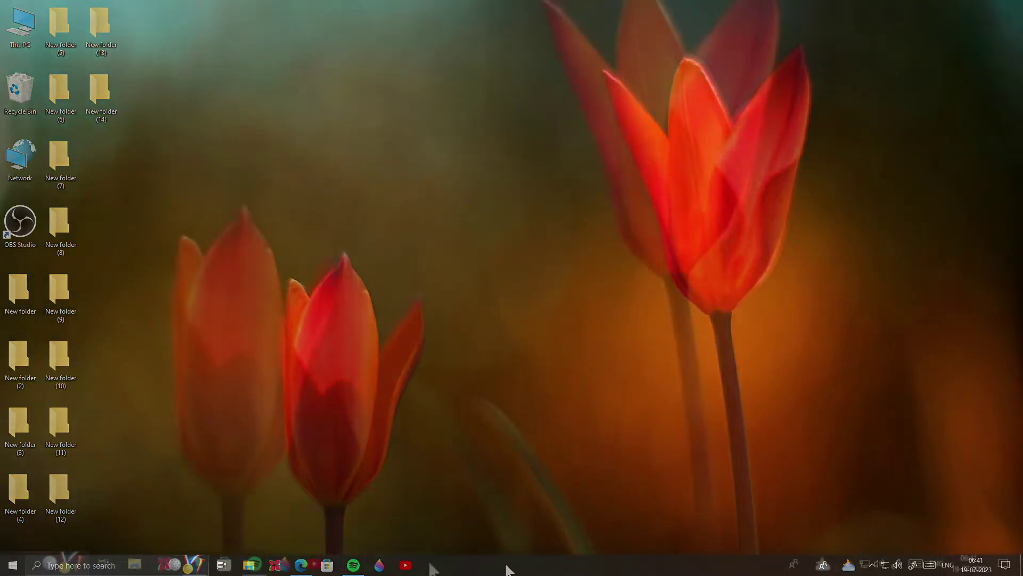
- Hide the Task View, People, Windows Ink Workspace and touch keyboard buttons from the taskbar
right_click(431, 561)
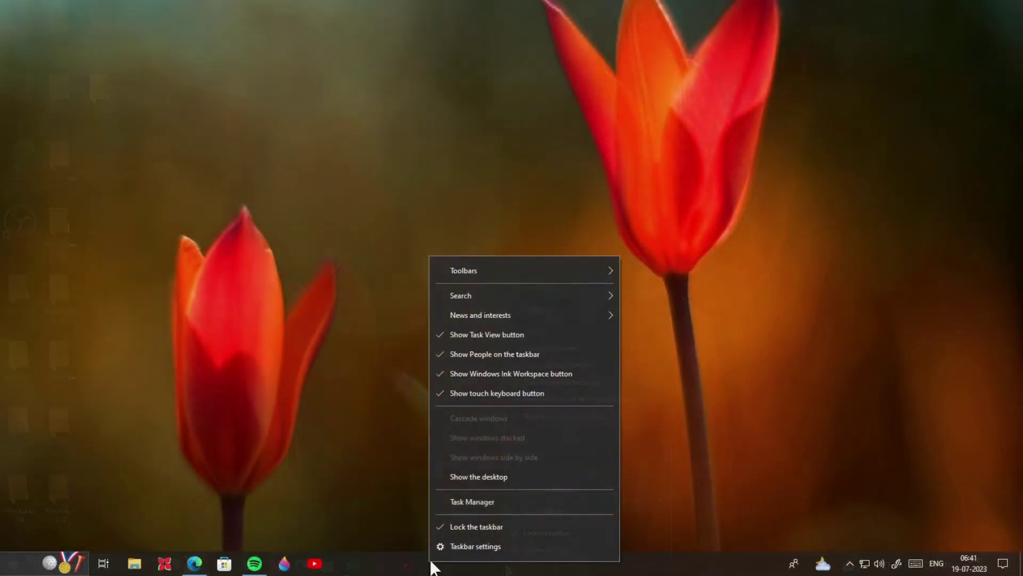
left_click(472, 336)
right_click(484, 562)
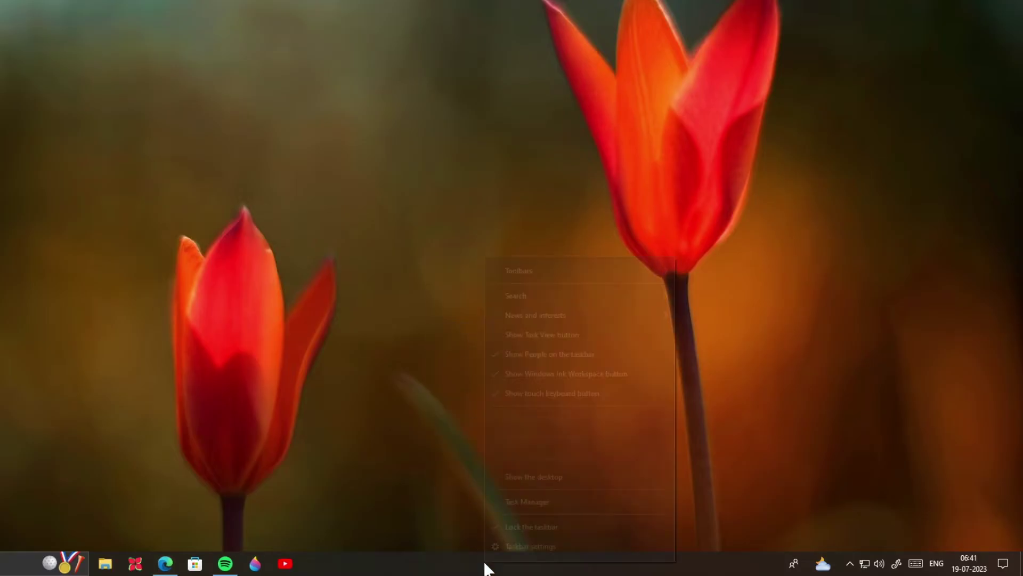
left_click(538, 354)
right_click(543, 557)
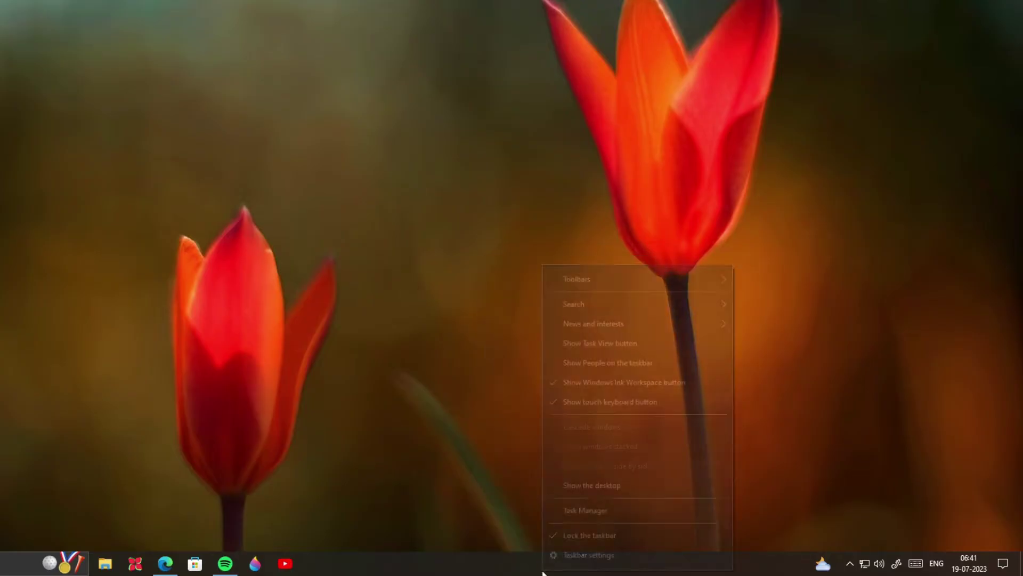
left_click(589, 382)
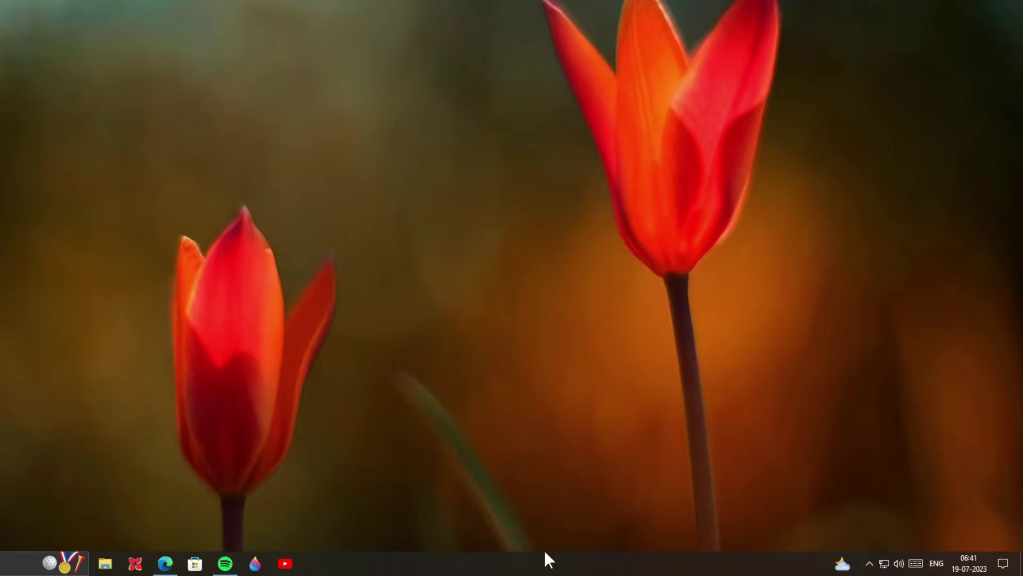
right_click(542, 558)
left_click(595, 397)
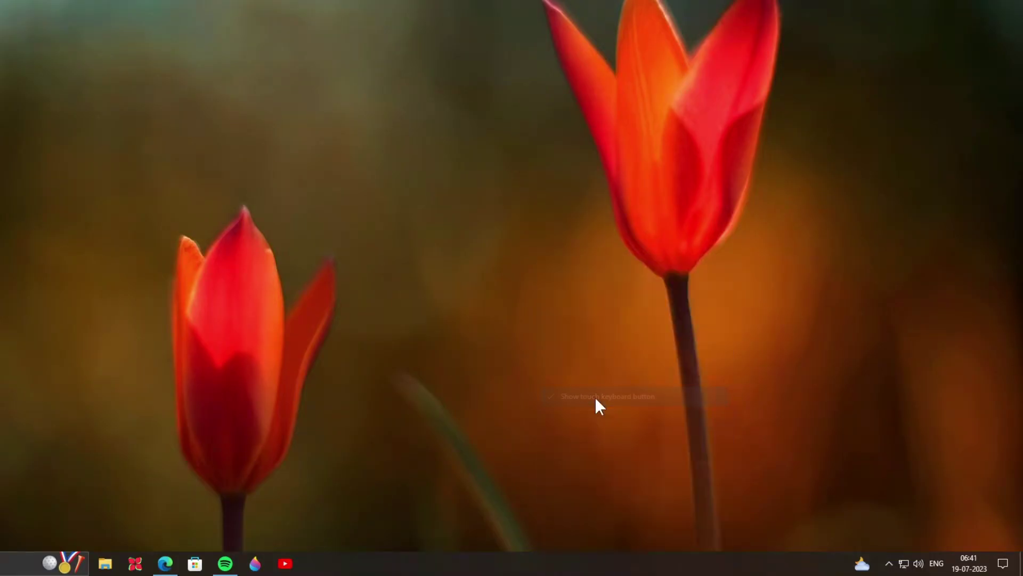
- Set the taskbar search to Hidden
right_click(521, 564)
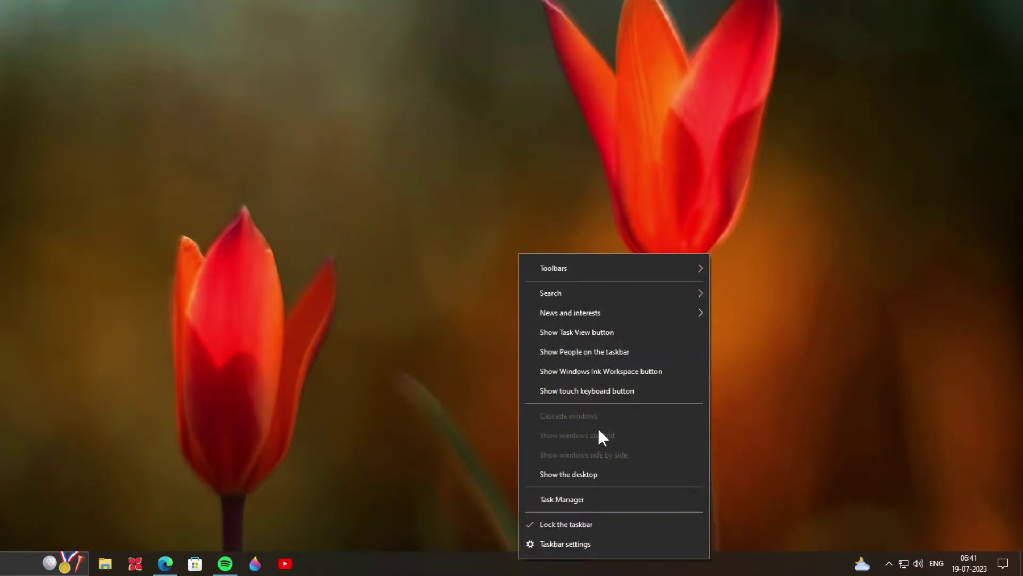
mouse_move(618, 268)
mouse_move(632, 294)
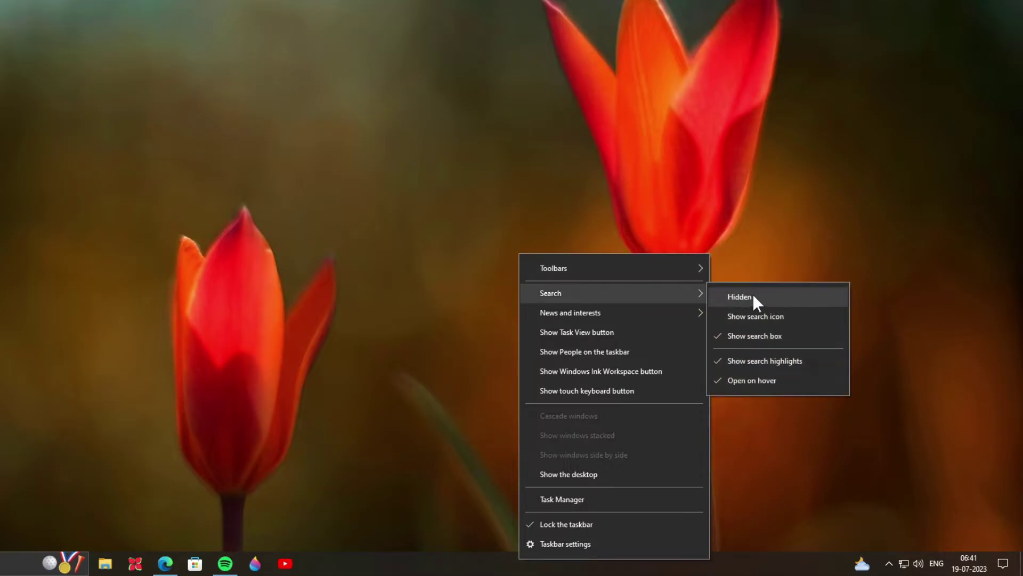
left_click(751, 315)
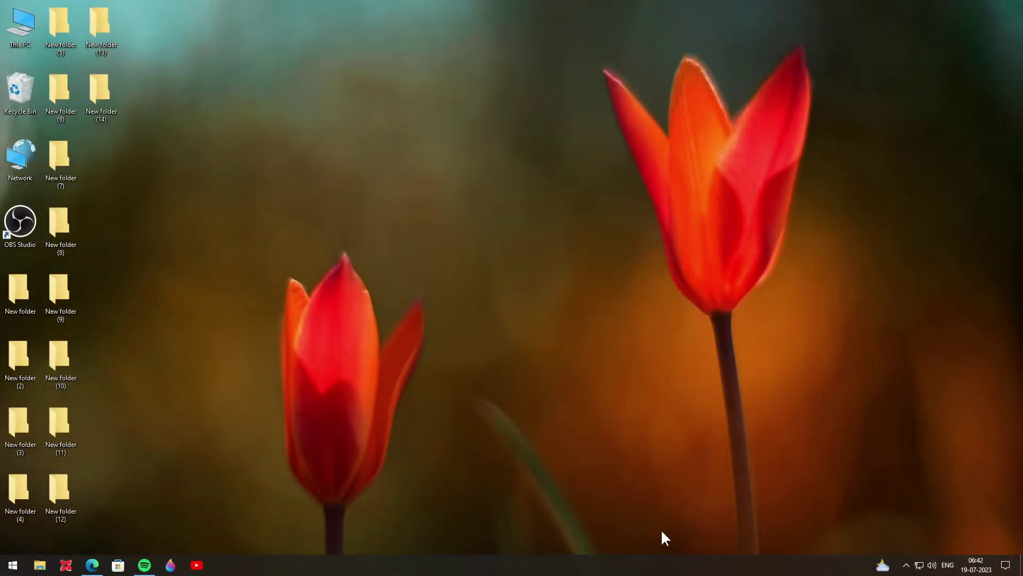
- Turn off the Input Indicator, Location and Microphone system icons in the taskbar settings, and close the settings
right_click(640, 563)
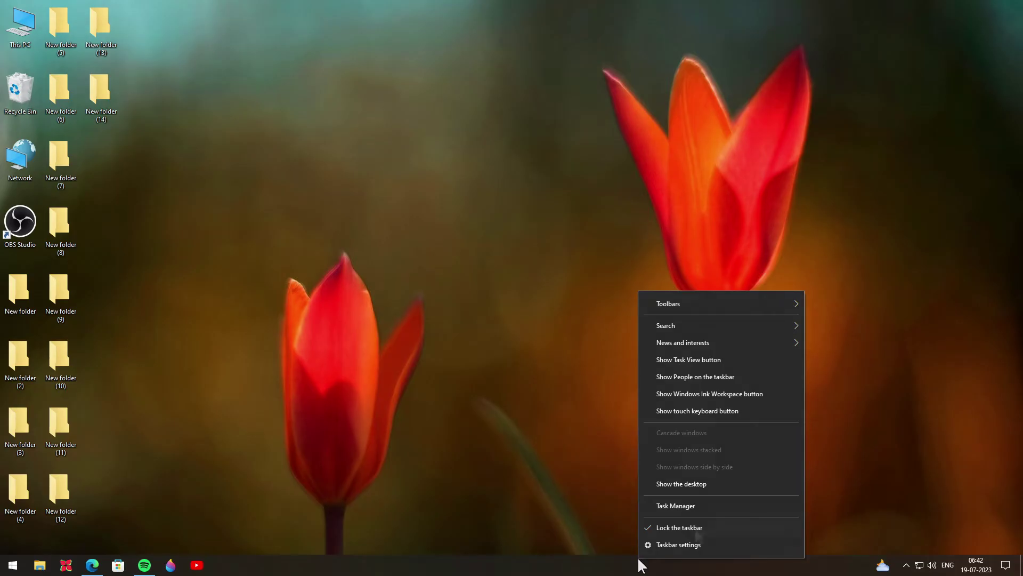
left_click(672, 543)
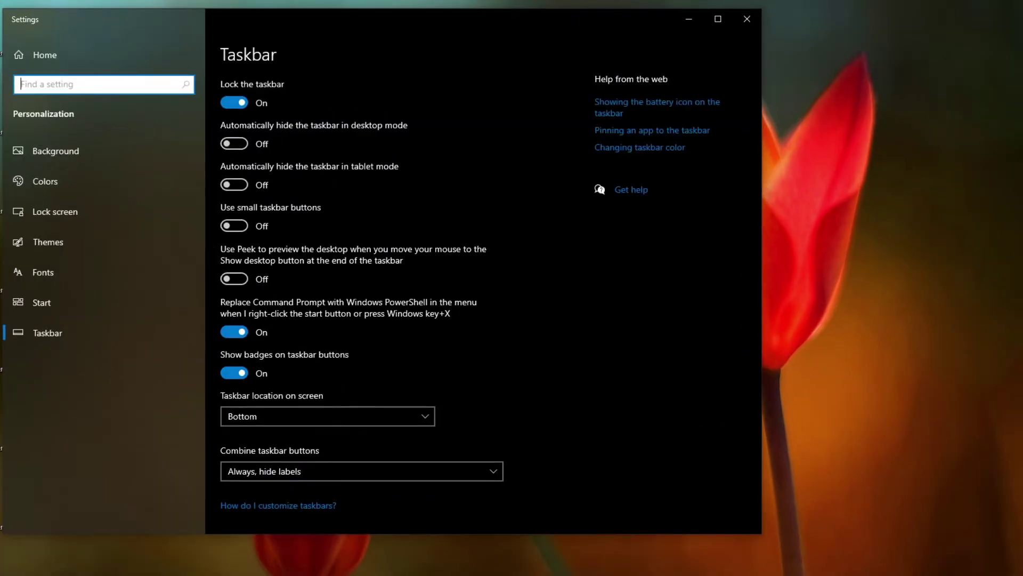
scroll(281, 363, "down", 5)
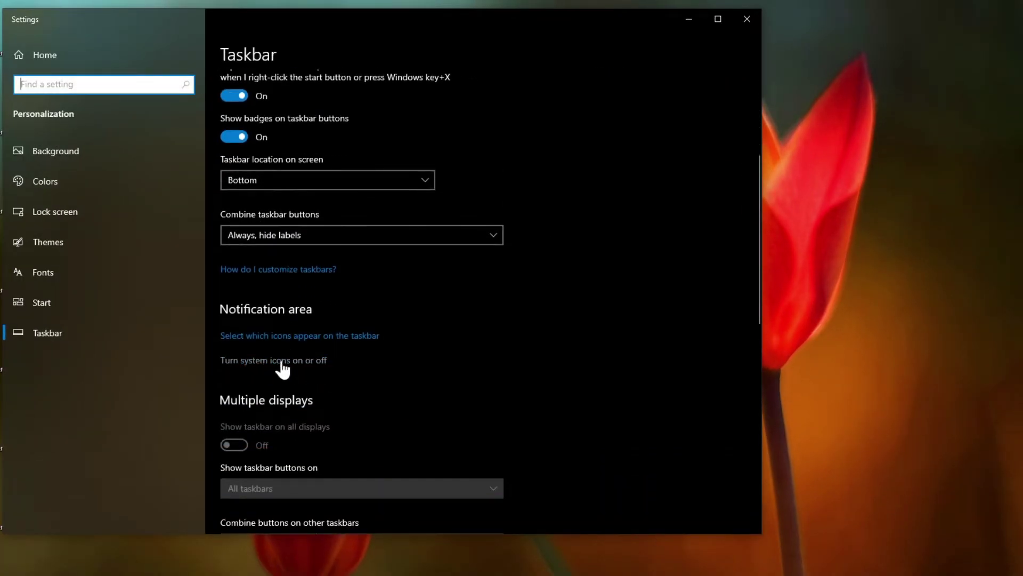
left_click(270, 361)
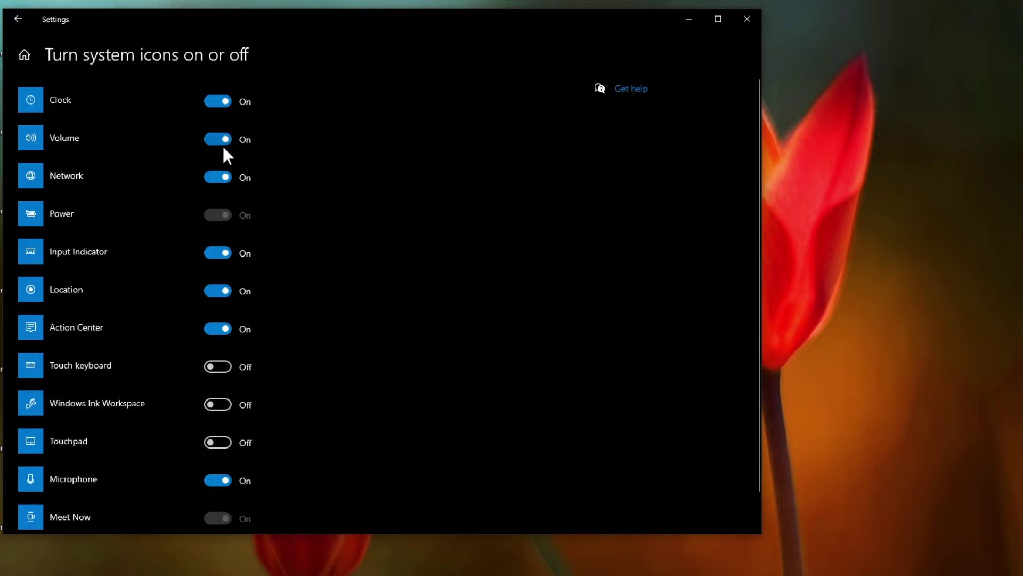
left_click(222, 254)
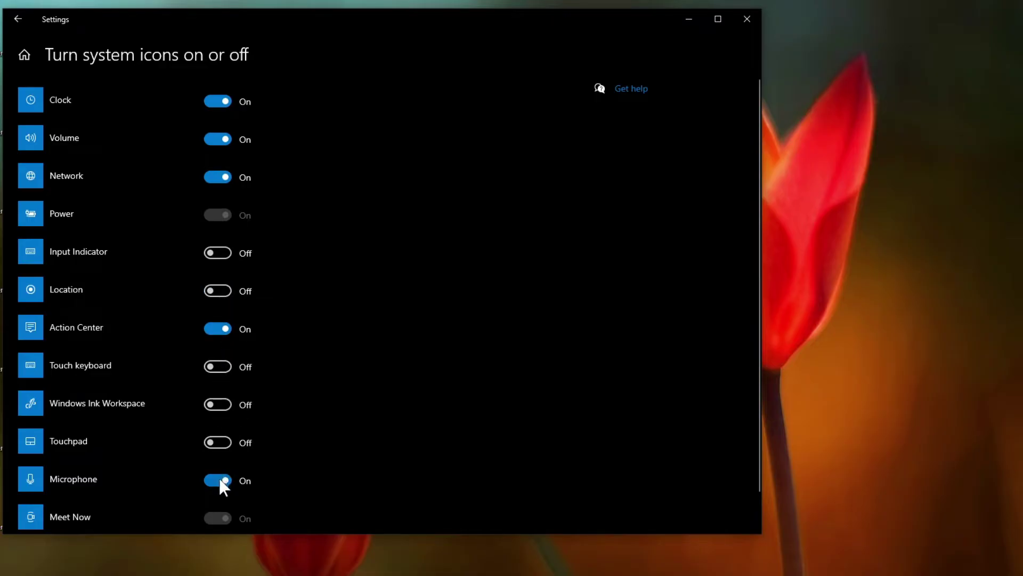
scroll(226, 463, "down", 1)
left_click(222, 444)
scroll(222, 444, "up", 1)
left_click(19, 19)
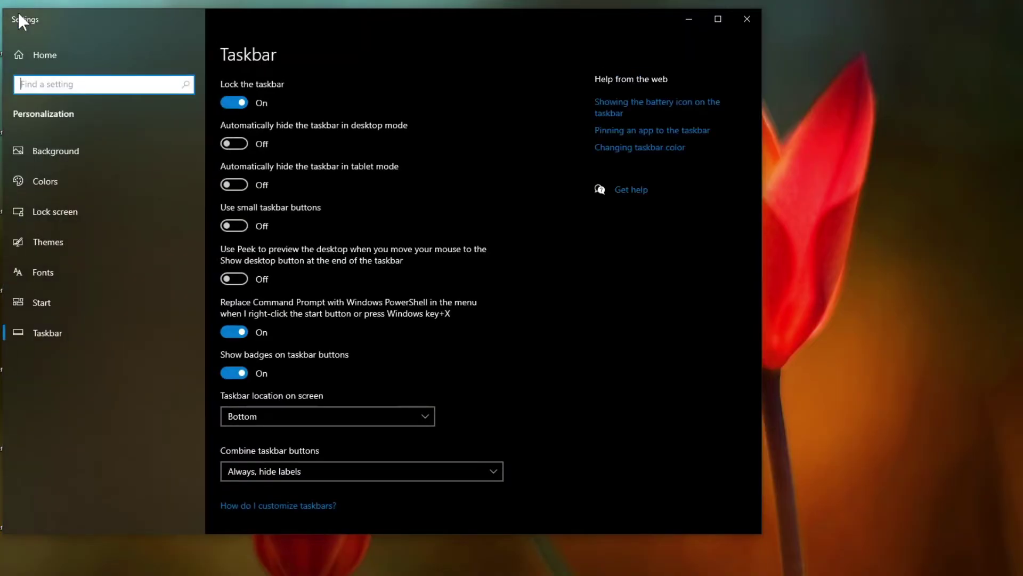
left_click(735, 20)
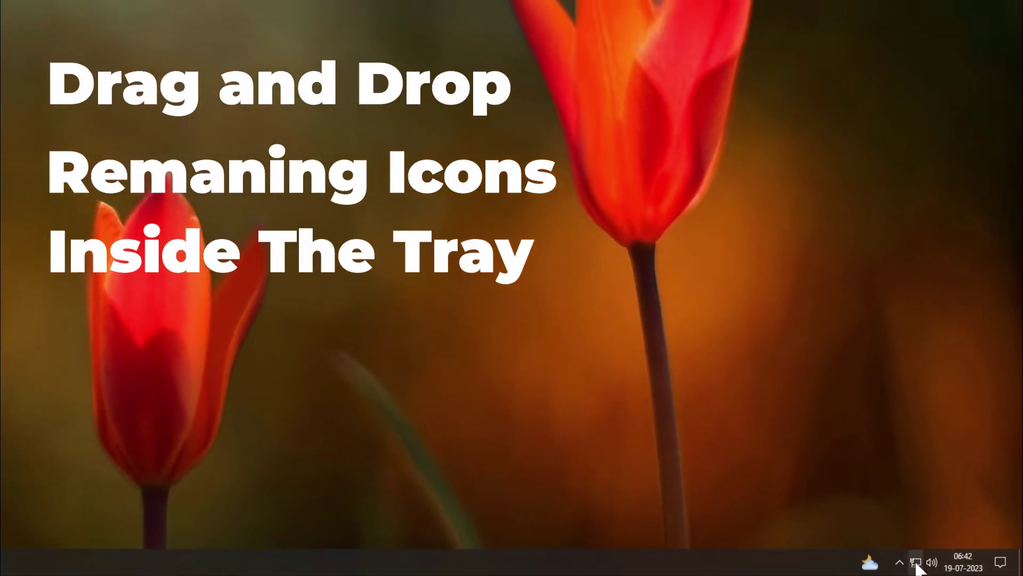
- Move the network and volume icons into the taskbar's hidden-icons tray, and enable small taskbar buttons in the taskbar settings
left_click_drag(924, 560, 948, 546)
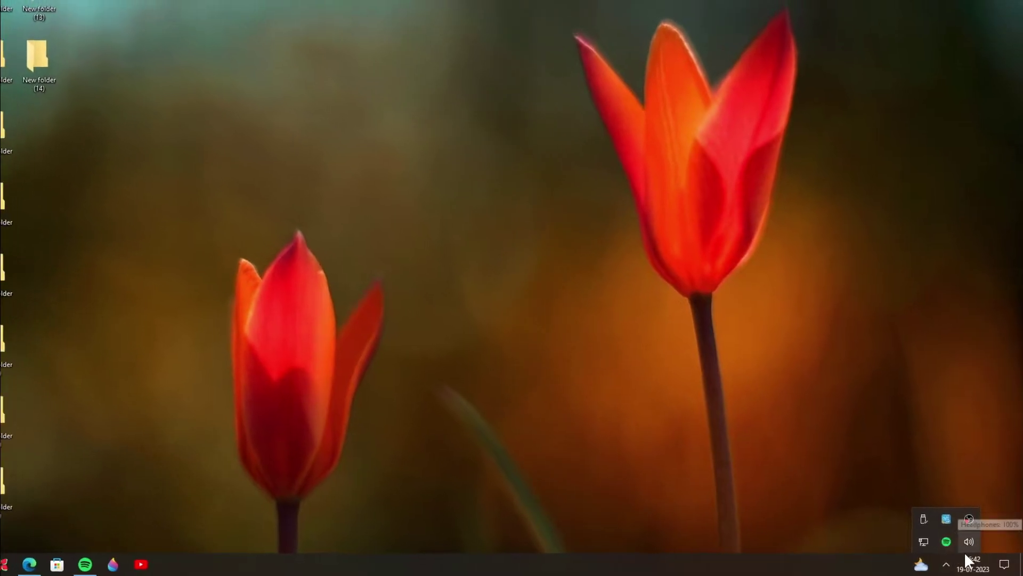
left_click(950, 563)
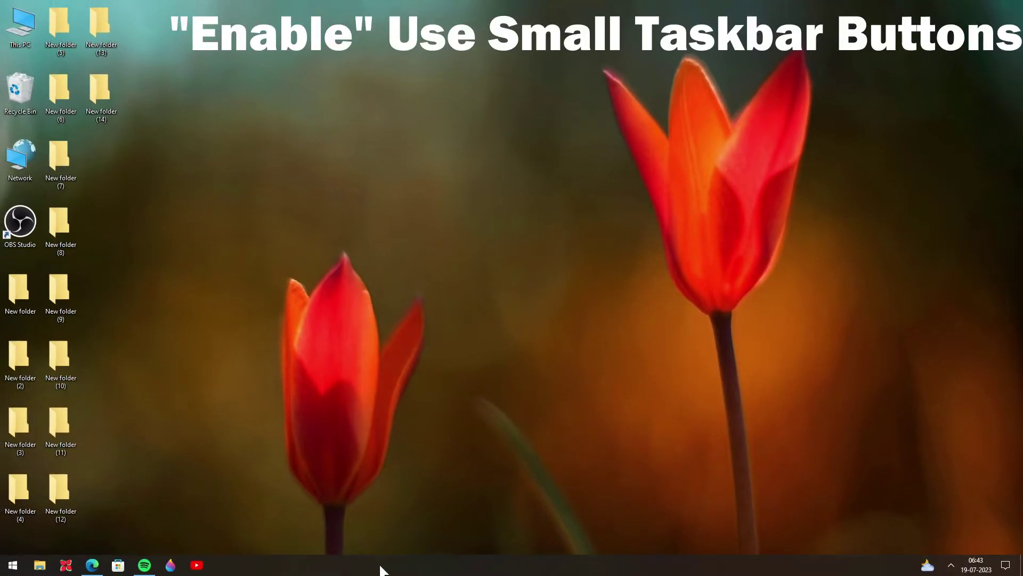
right_click(482, 571)
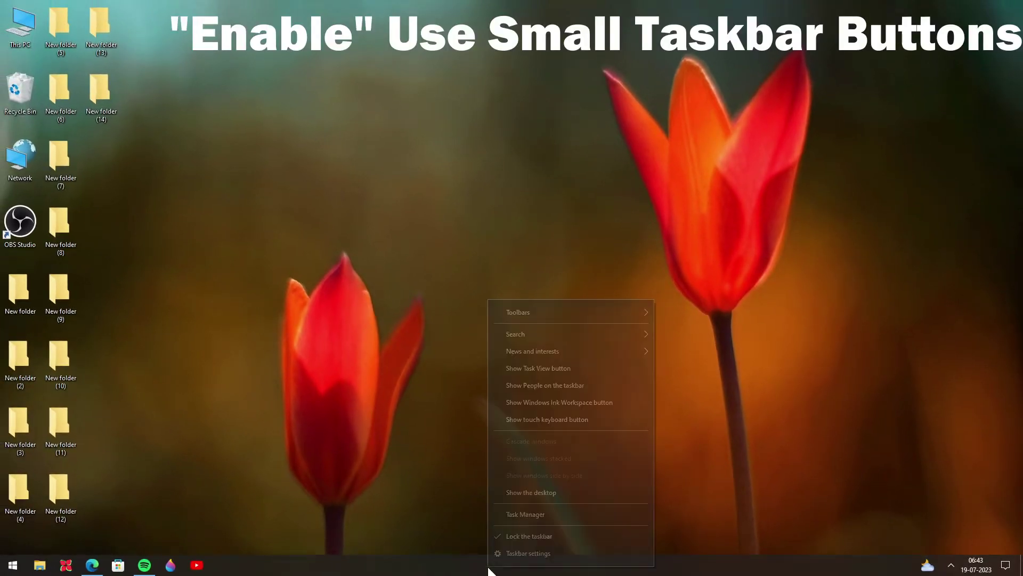
left_click(549, 553)
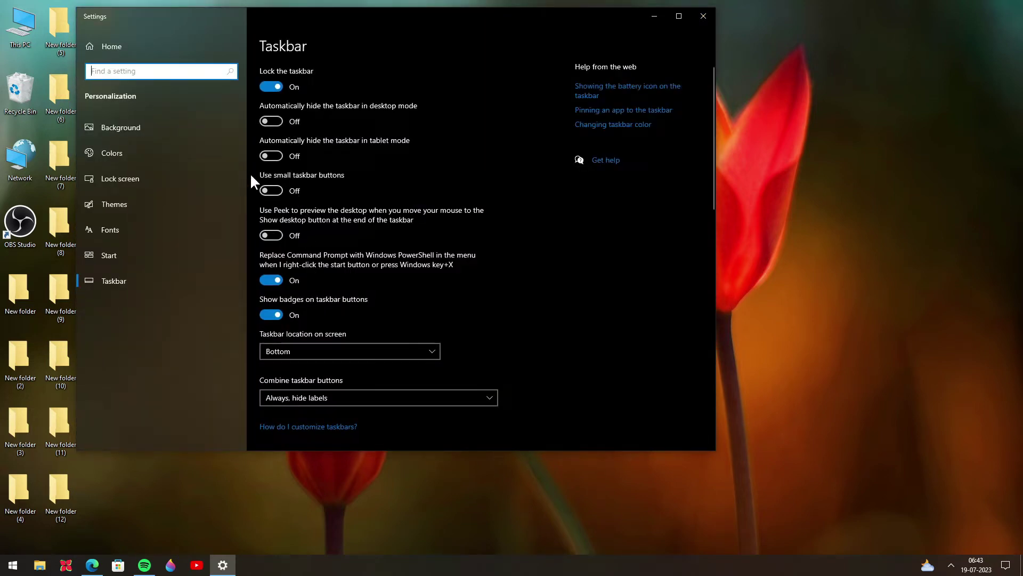
left_click(276, 191)
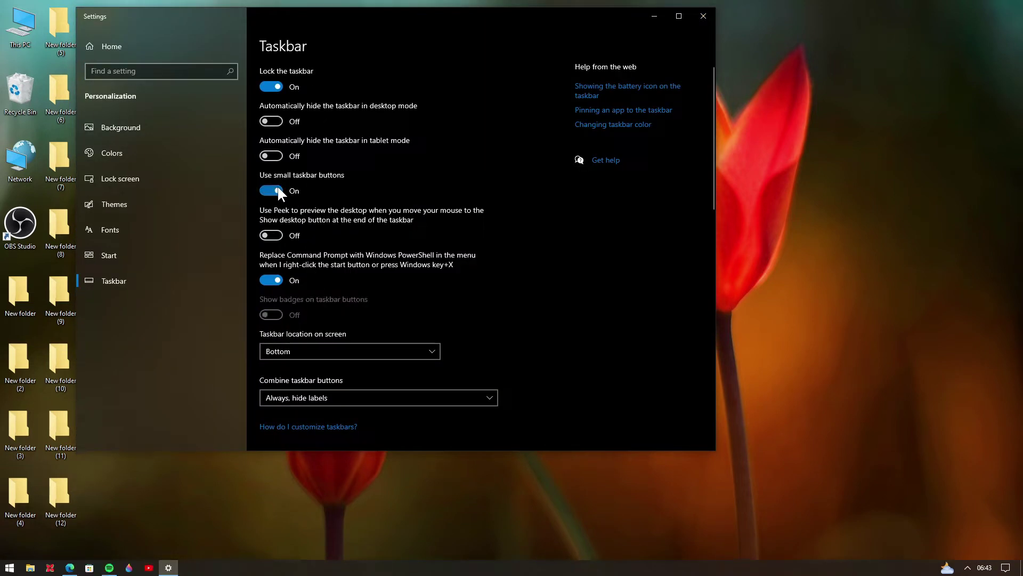
left_click(704, 16)
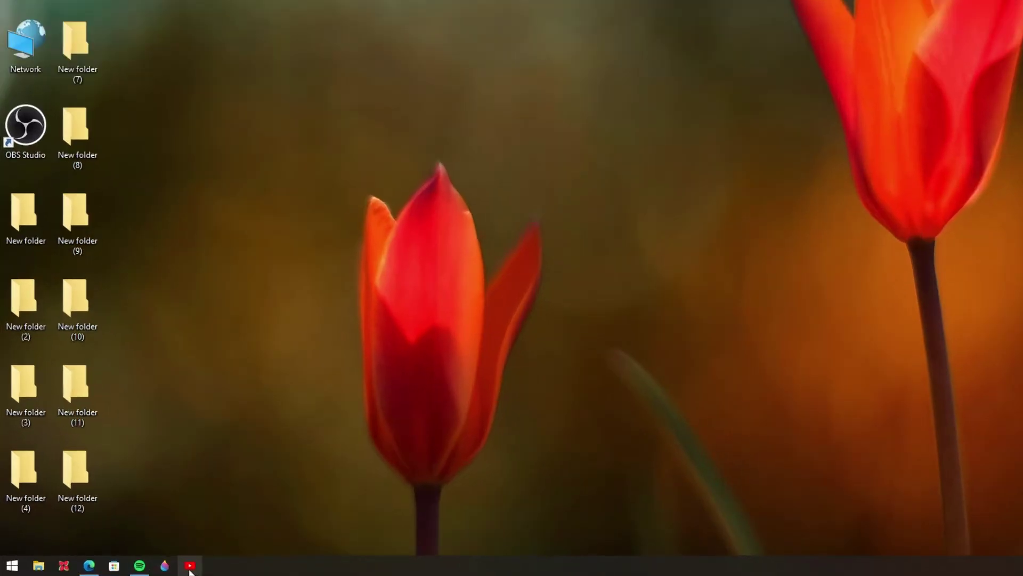
- Unpin the YouTube shortcut from the taskbar and pin OBS Studio from the desktop instead
right_click(190, 567)
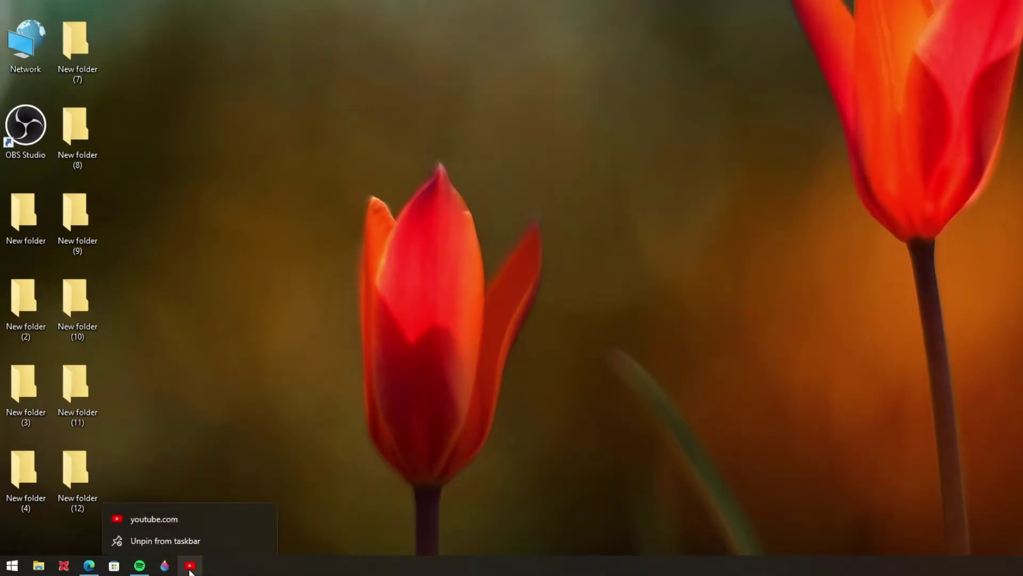
left_click(181, 539)
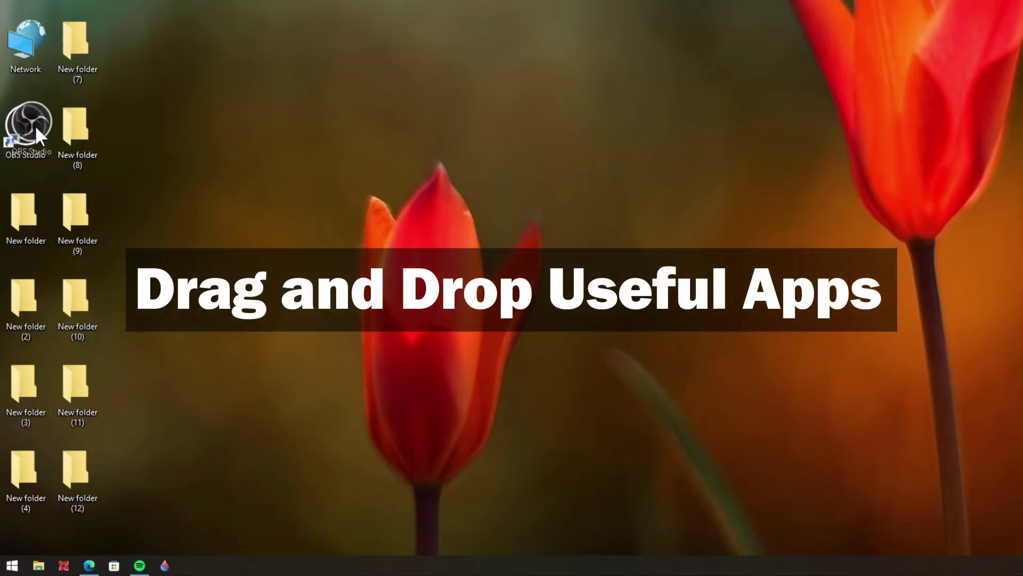
left_click_drag(259, 563, 259, 569)
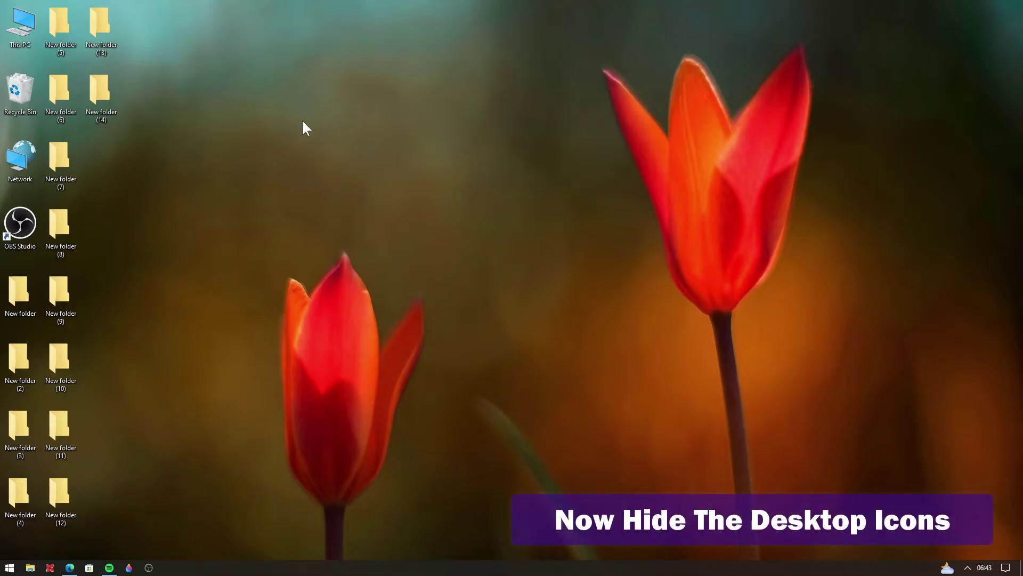
- Hide all desktop icons by turning off Show desktop icons
right_click(302, 121)
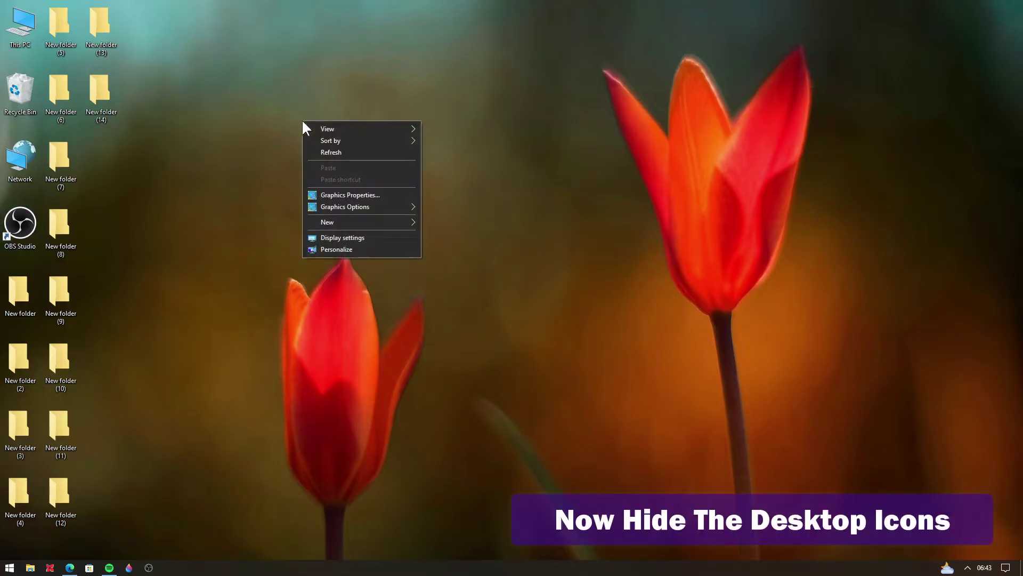
mouse_move(354, 130)
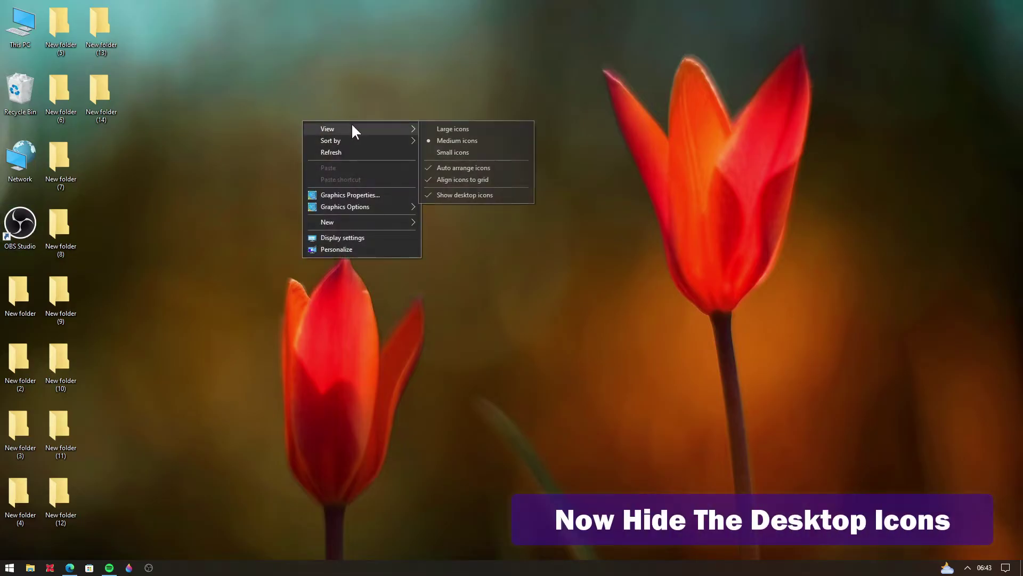
left_click(466, 195)
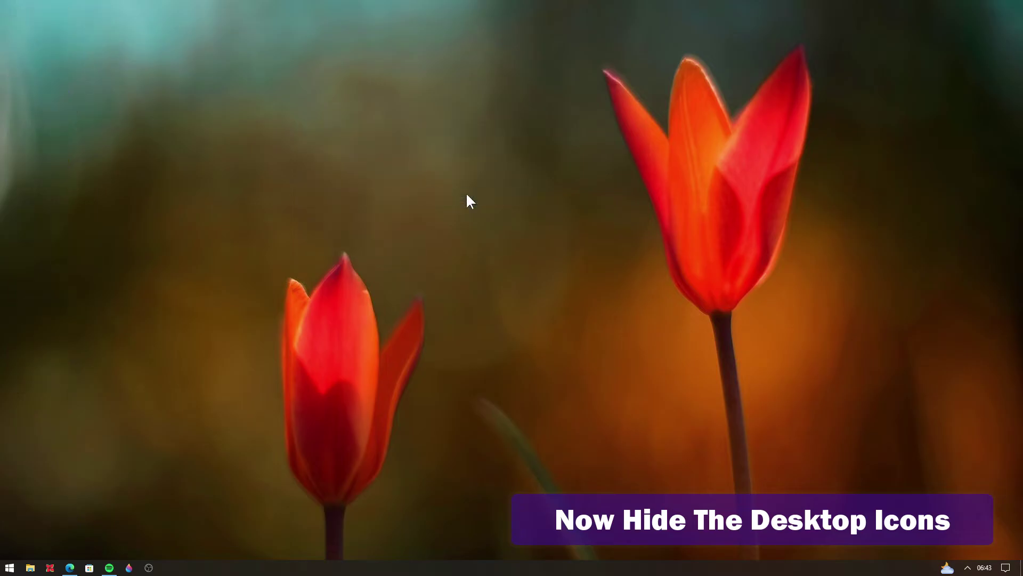
left_click(2, 573)
left_click(8, 569)
left_click(8, 569)
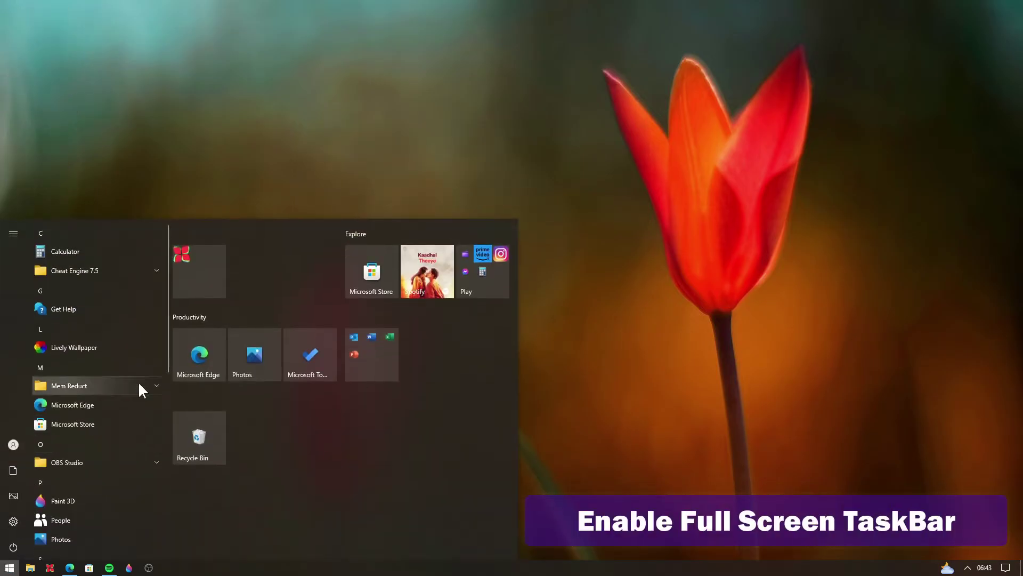
left_click(8, 568)
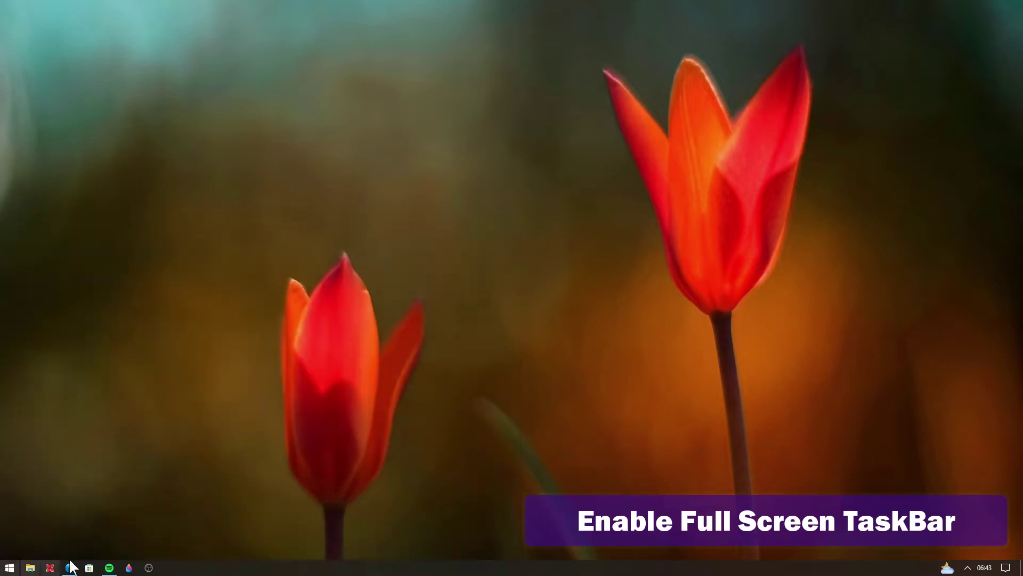
- Turn on Use Start full screen in the Start personalization settings, and close the settings
right_click(361, 573)
left_click(384, 555)
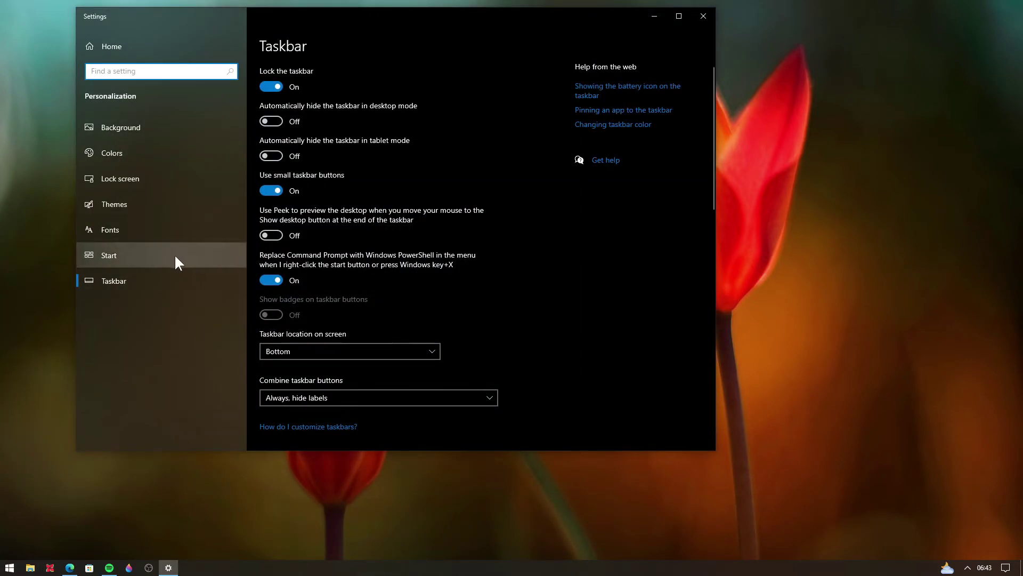
left_click(192, 262)
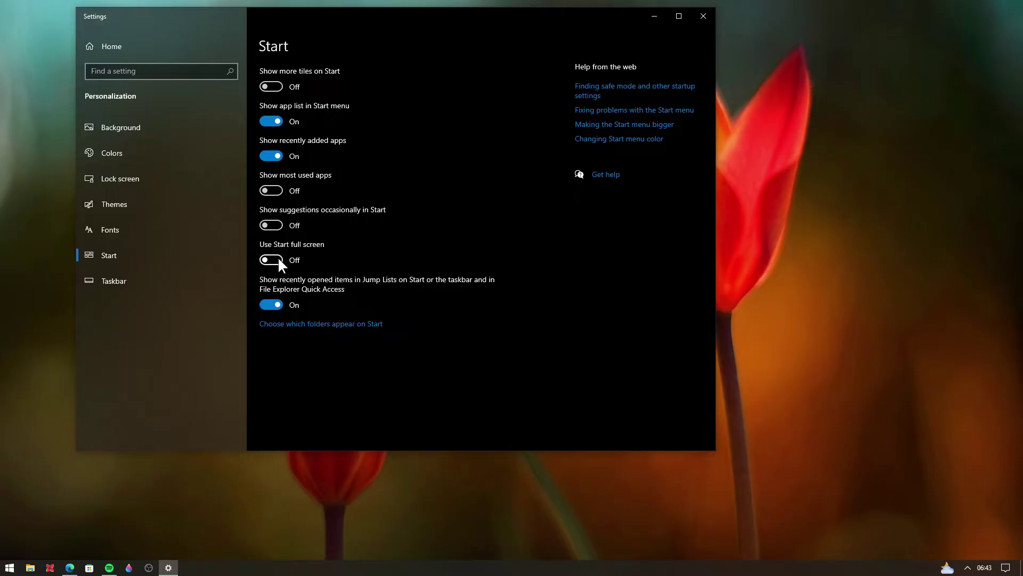
left_click(704, 16)
- Open the full-screen Start menu and look inside the tile folders, including Play
left_click(9, 568)
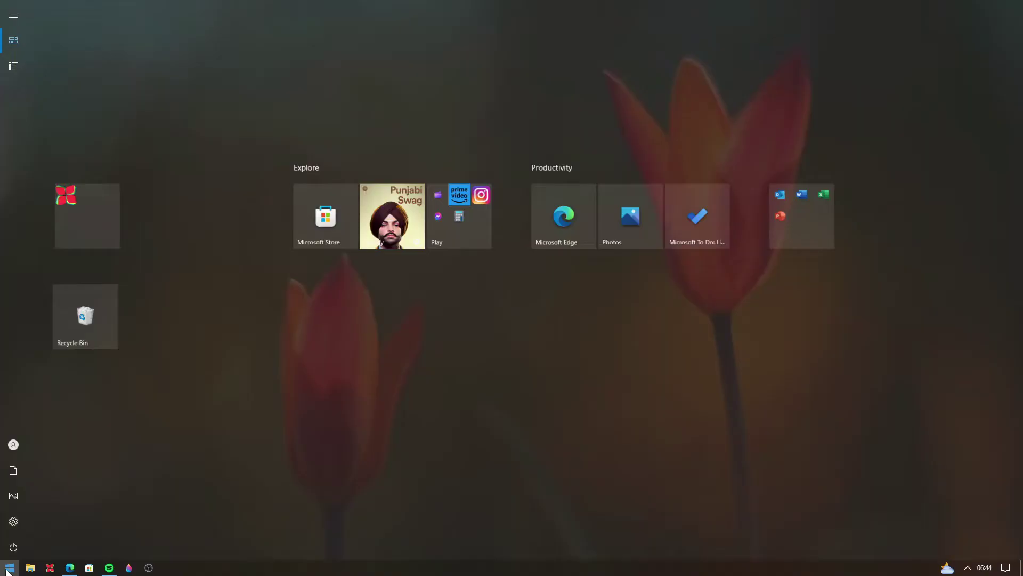
left_click(7, 569)
left_click(7, 569)
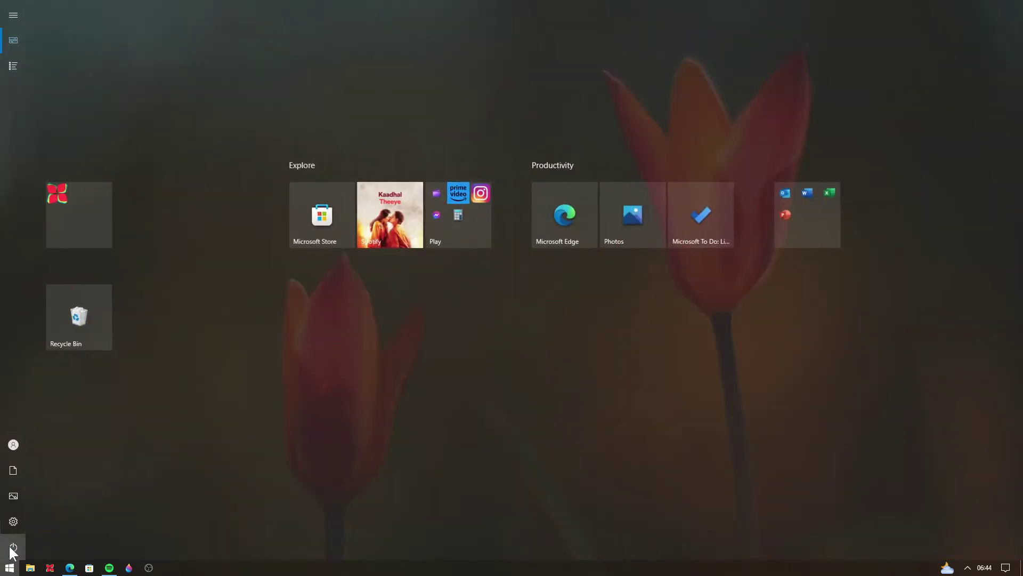
left_click(85, 216)
left_click(96, 186)
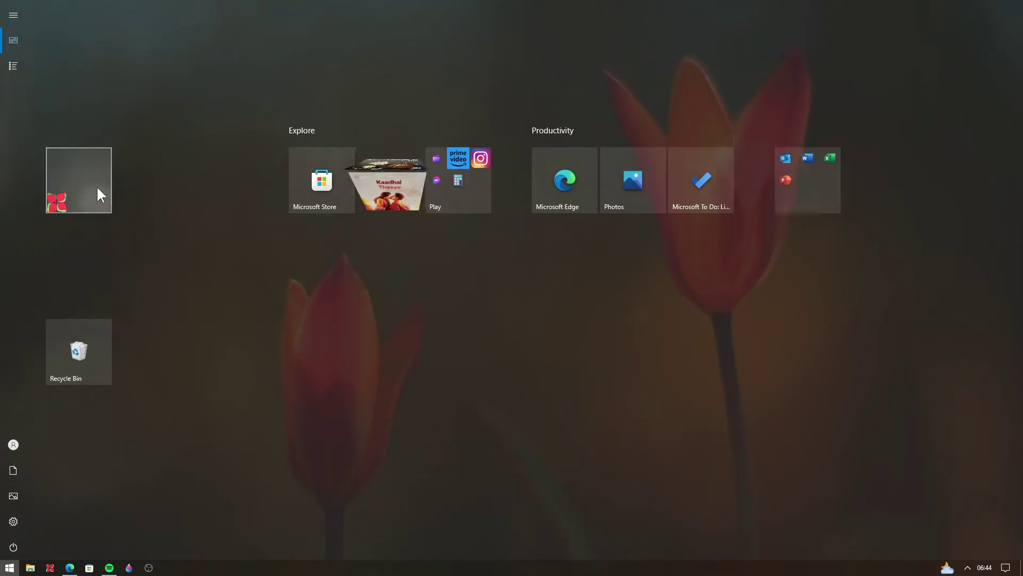
left_click(458, 217)
left_click(464, 197)
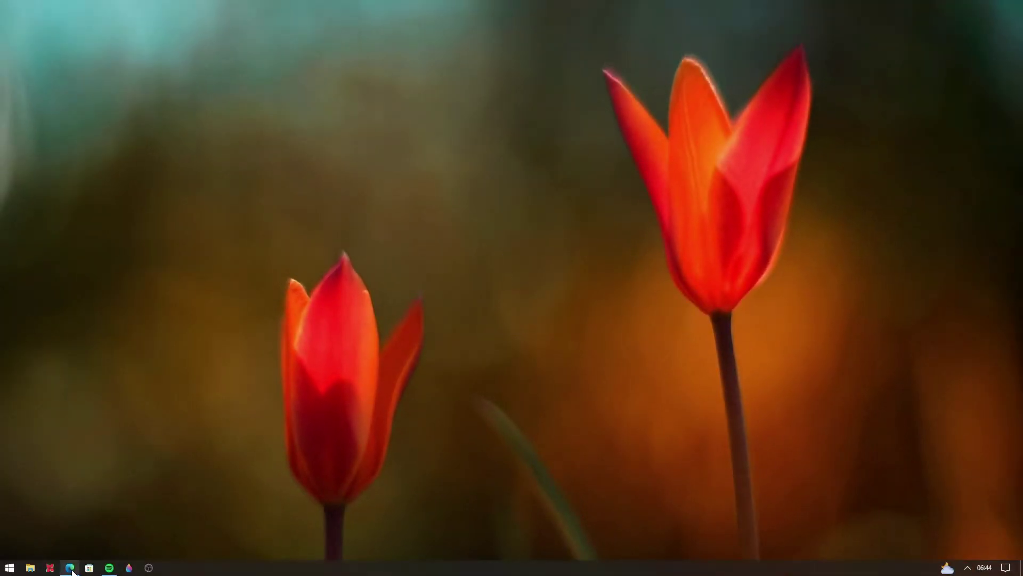
- Switch to Edge, view the official resource links in the clean desktop article, and go to its Rainmeter section
left_click(72, 569)
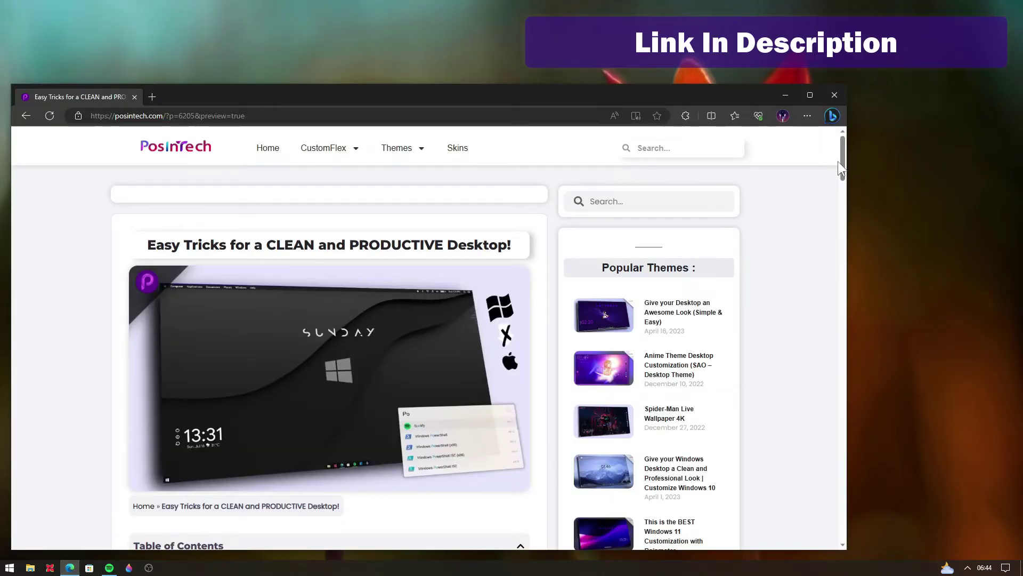
left_click_drag(842, 169, 846, 209)
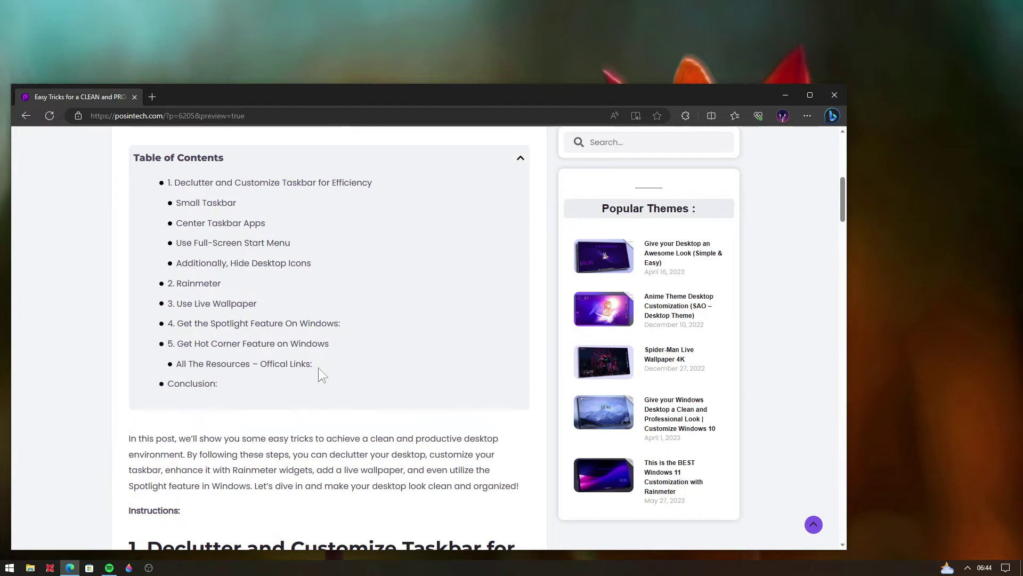
left_click(299, 364)
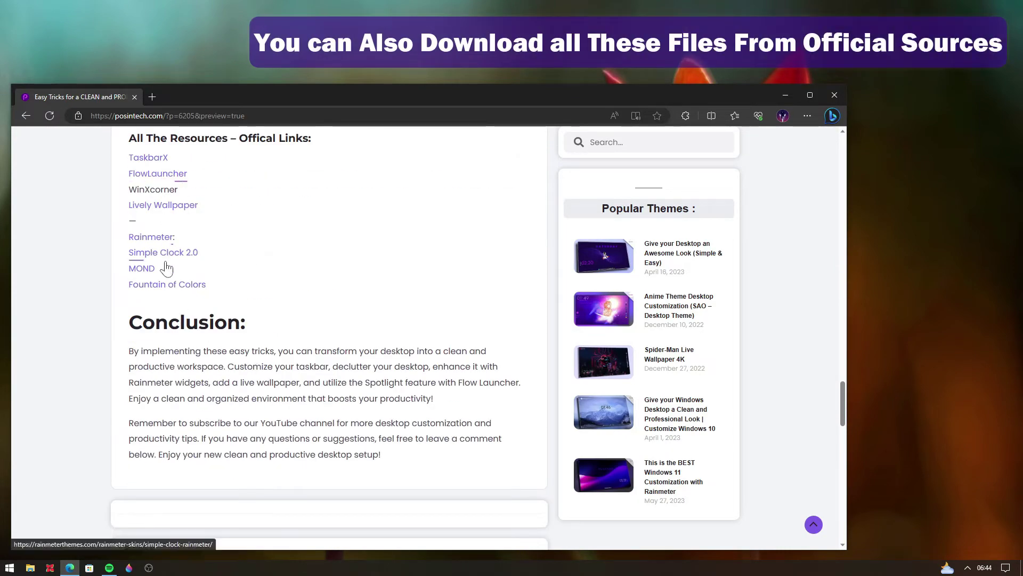
left_click_drag(843, 402, 845, 179)
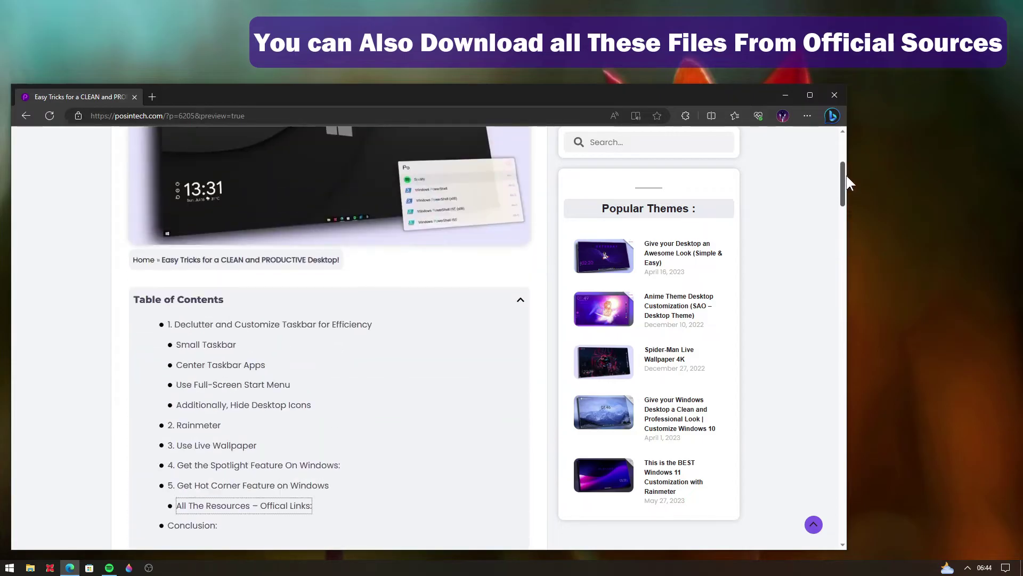
left_click(183, 426)
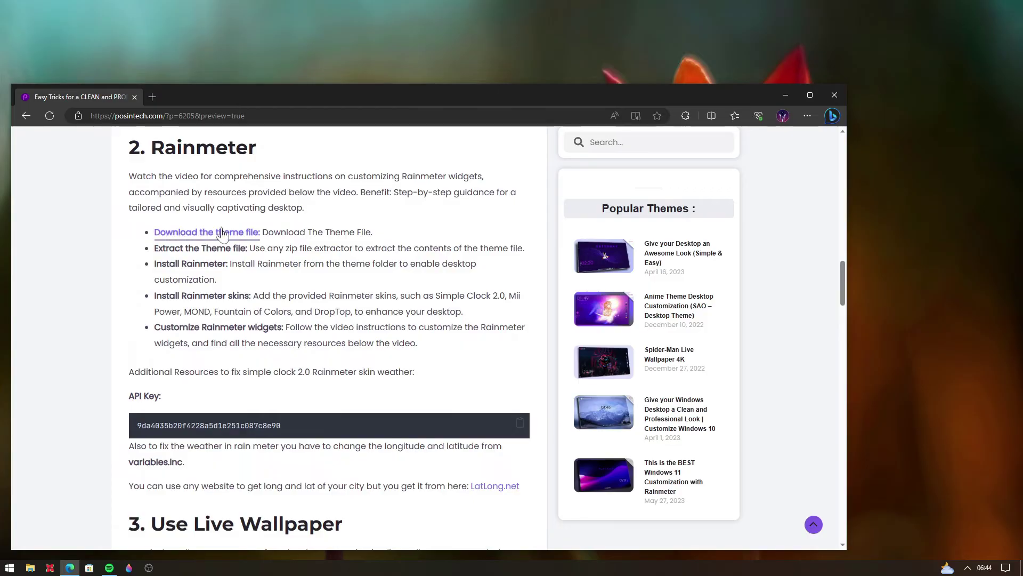
- Download Clean Desktop Theme - PosInTech.zip from MEGA through the theme file link, close the download page and minimize the browser
left_click(222, 233)
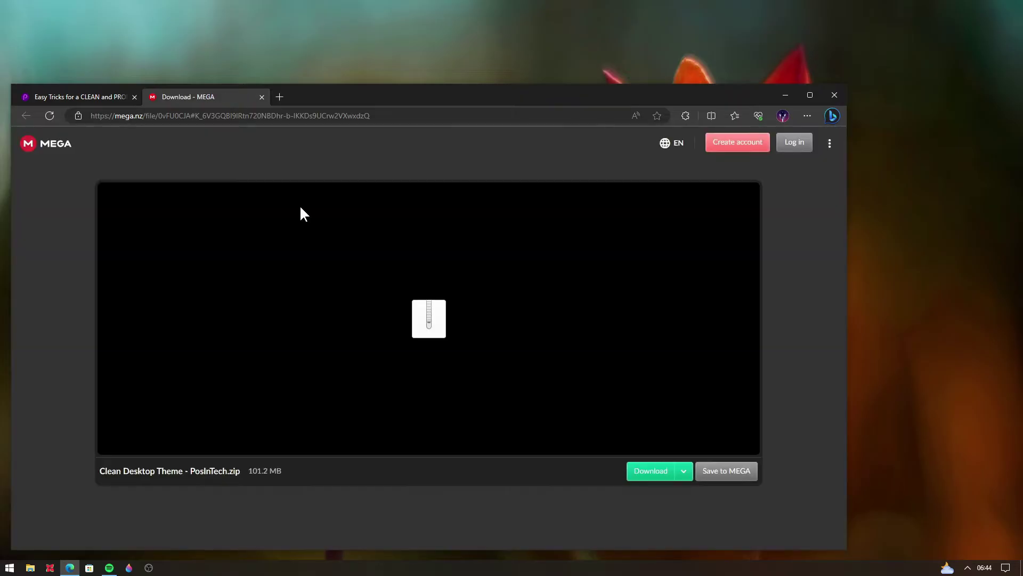
left_click(649, 474)
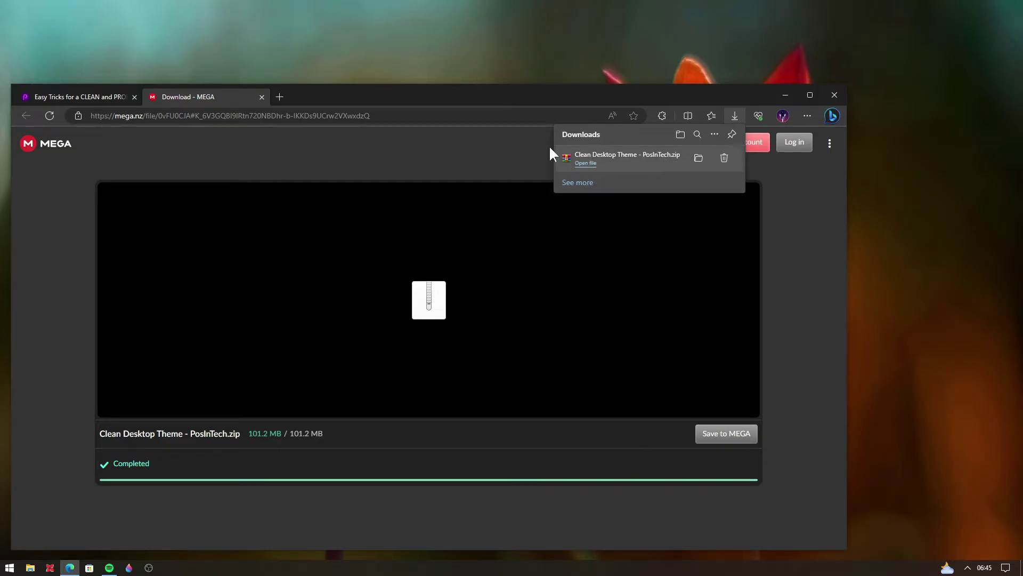
left_click(262, 97)
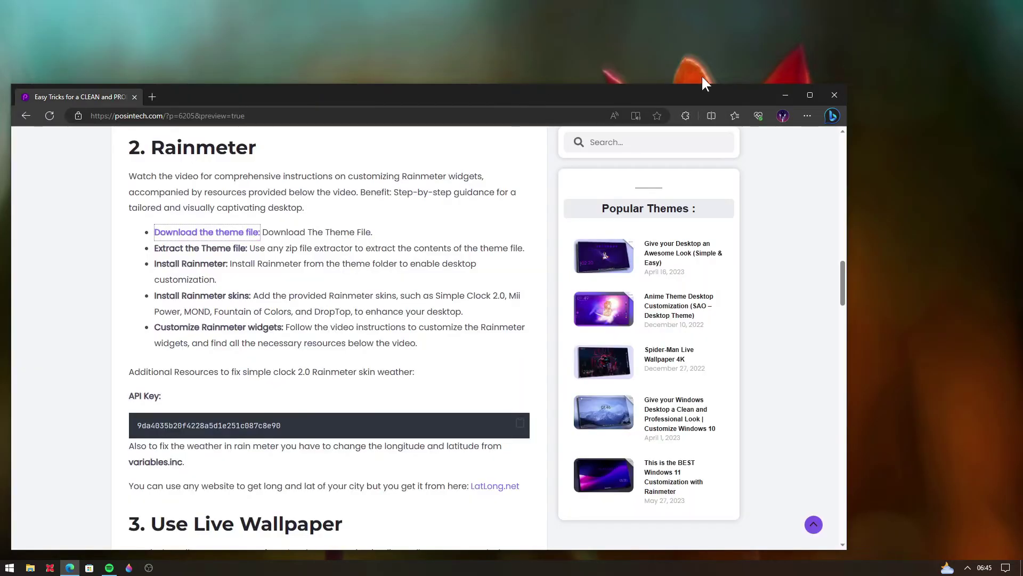
left_click(785, 96)
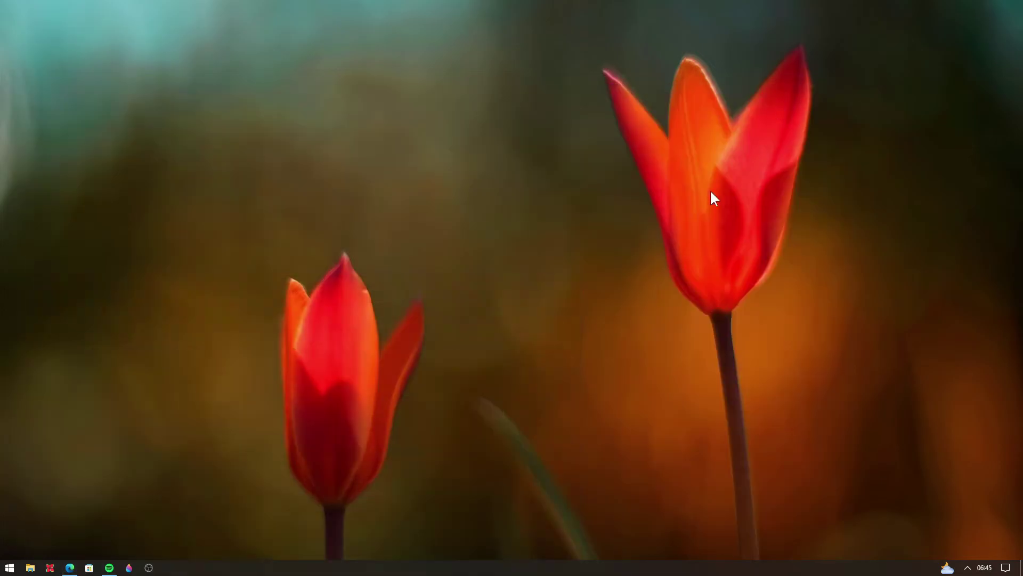
- In File Explorer's Downloads folder, extract the Clean Desktop Theme - PosInTech archive into a folder of the same name
left_click(31, 568)
left_click(54, 88)
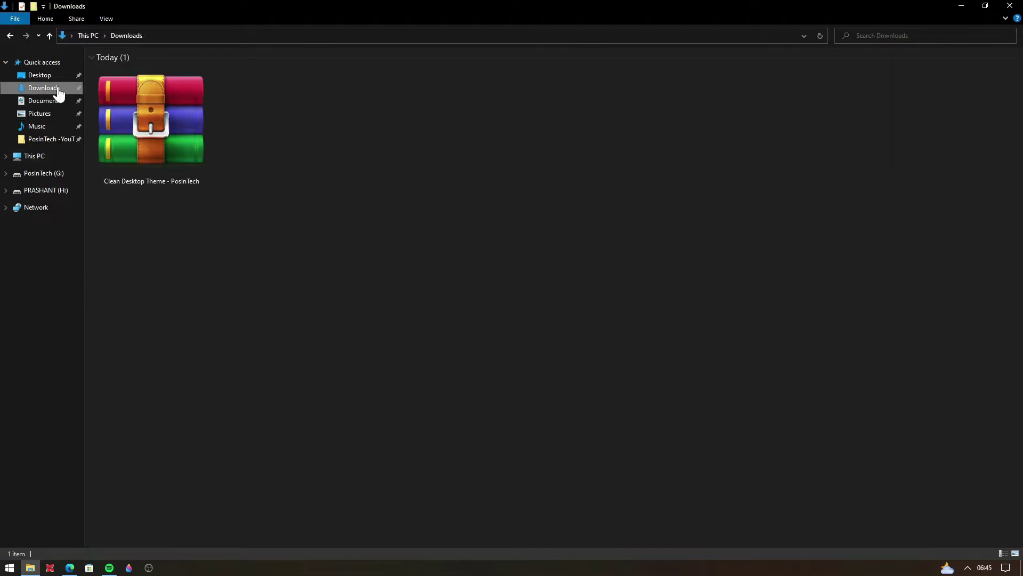
left_click(181, 121)
right_click(151, 128)
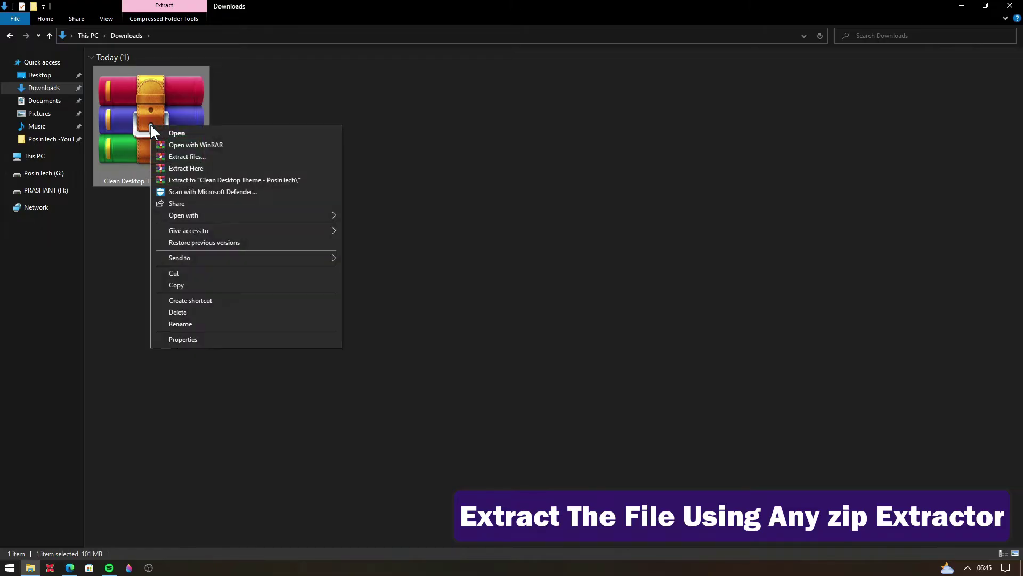
left_click(197, 180)
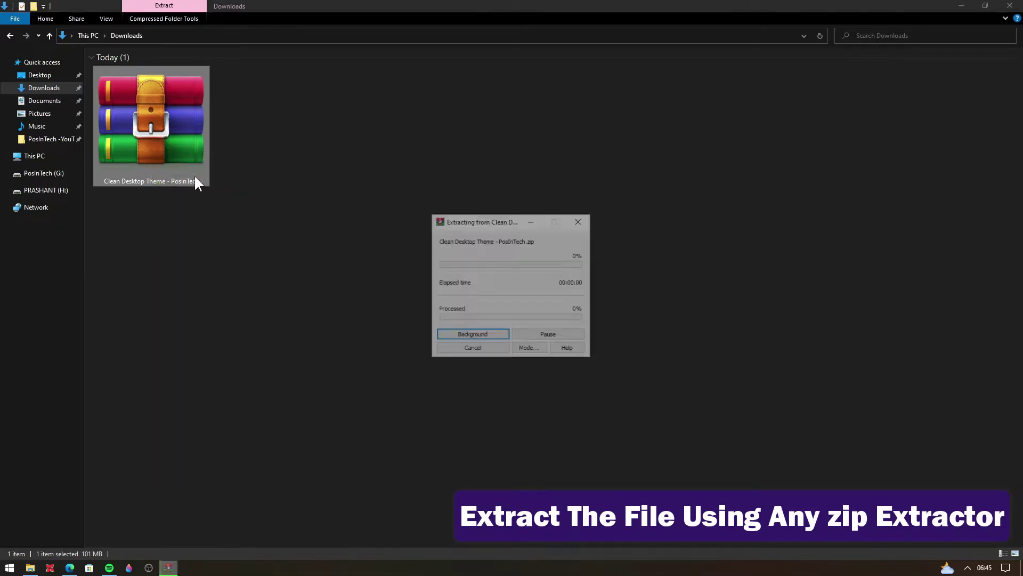
- Open the extracted Clean Desktop Theme - PosInTech folder and display its files as larger icons
left_click(284, 138)
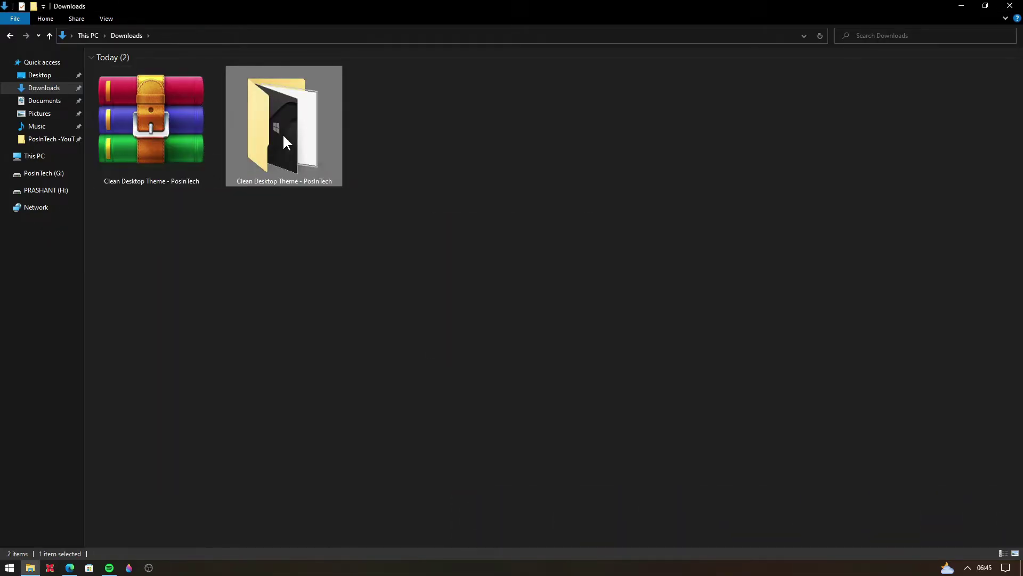
double_click(281, 155)
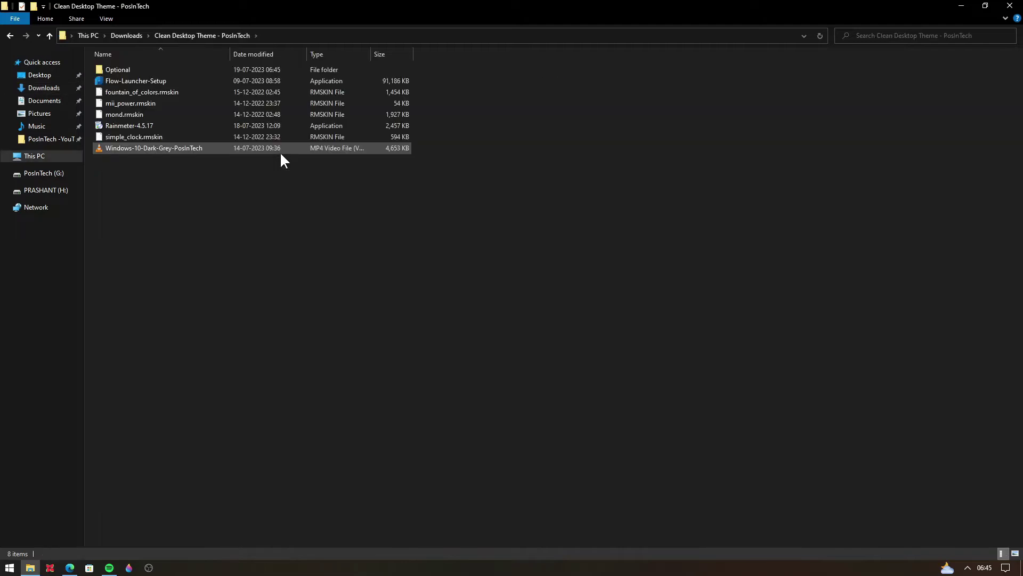
scroll(281, 154, "up", 5, "ctrl")
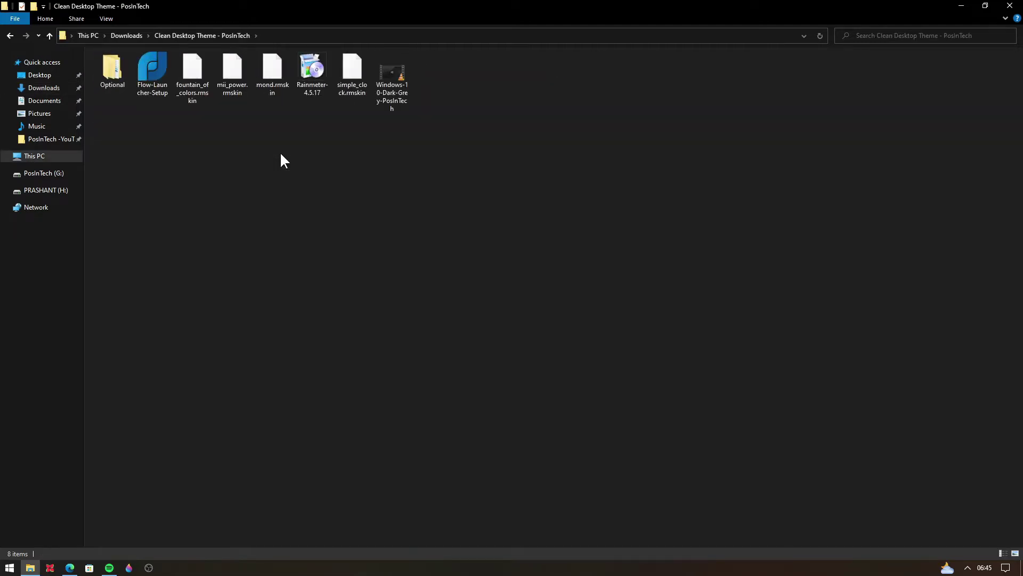
scroll(280, 154, "down", 1, "ctrl")
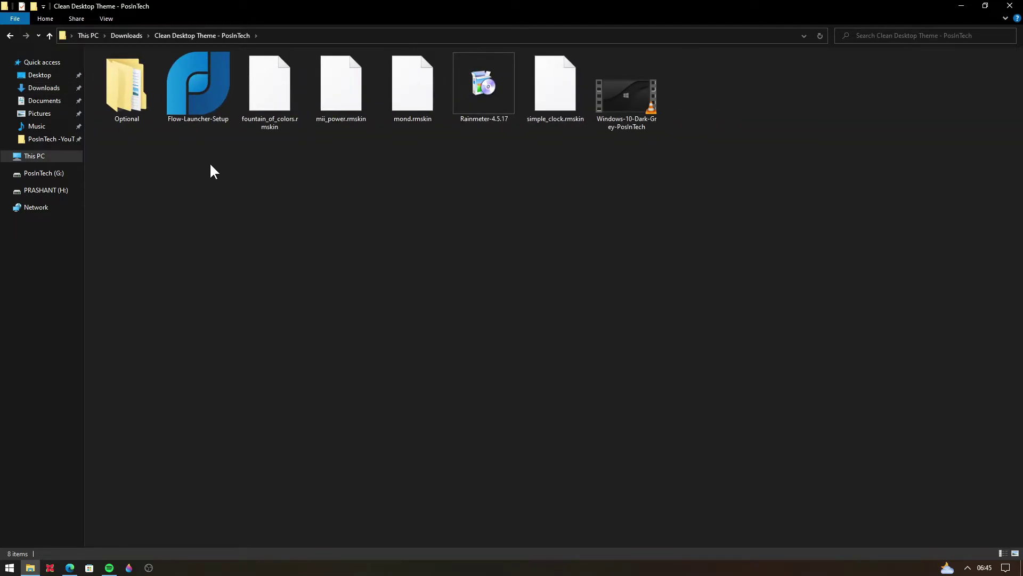
- Extract the TaskbarX_1.7.8.0_x64 archive inside the theme's Optional folder
double_click(123, 99)
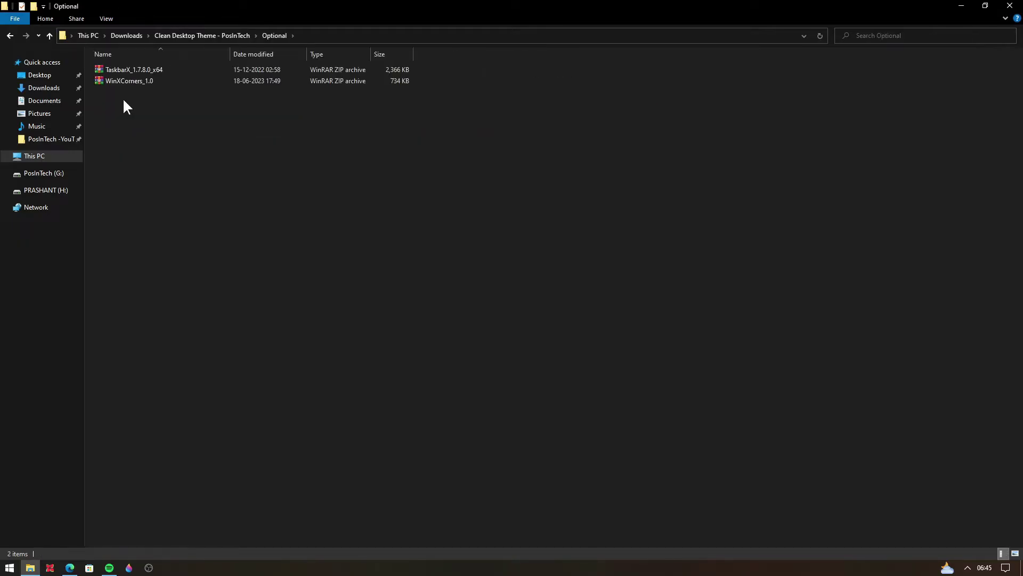
left_click(136, 72)
scroll(135, 73, "up", 4, "ctrl")
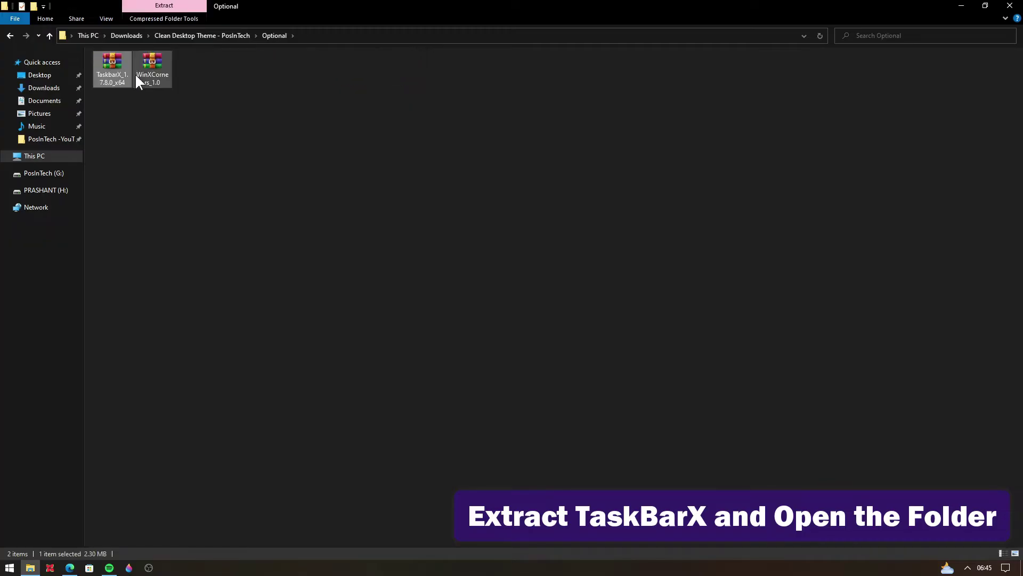
right_click(132, 98)
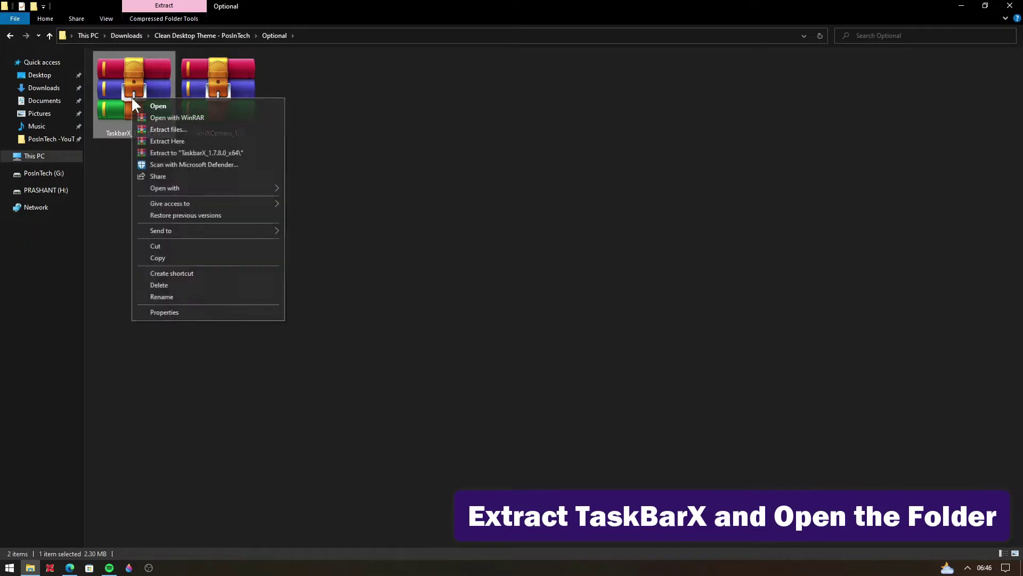
left_click(187, 143)
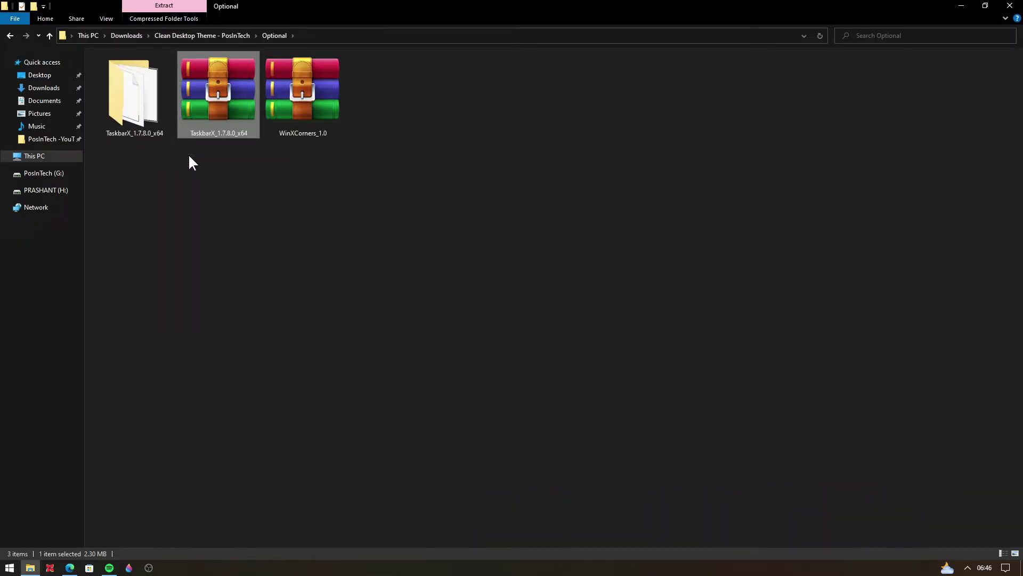
- Launch the TaskbarX Configurator application from the extracted TaskbarX_1.7.8.0_x64 folder
left_click(132, 102)
double_click(133, 105)
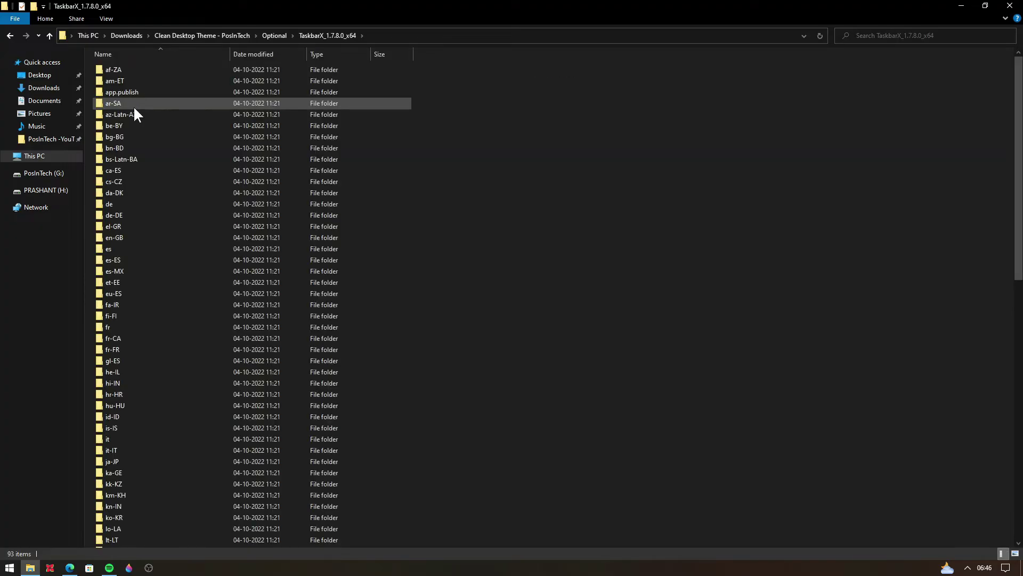
left_click_drag(1018, 148, 1017, 368)
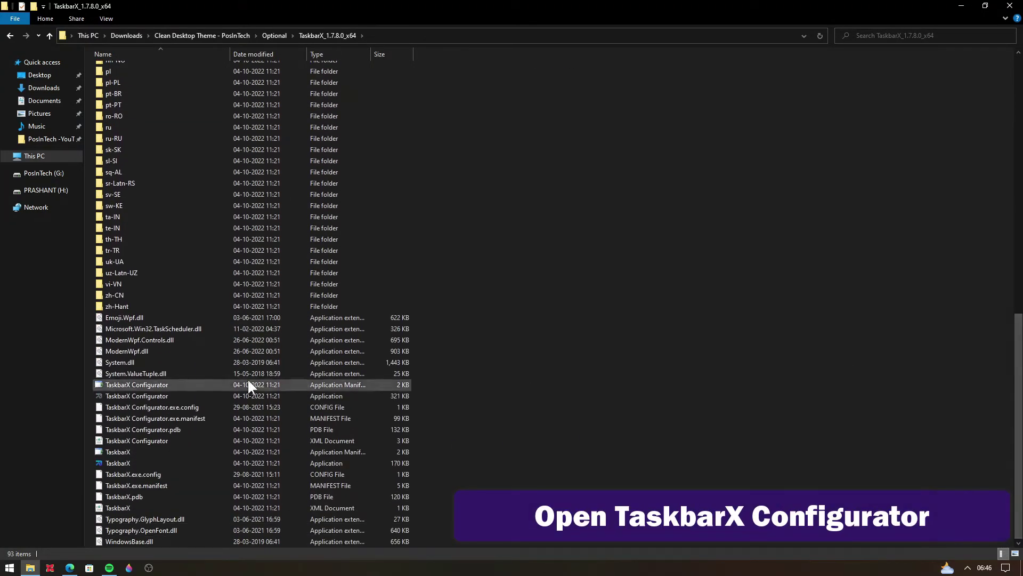
right_click(122, 462)
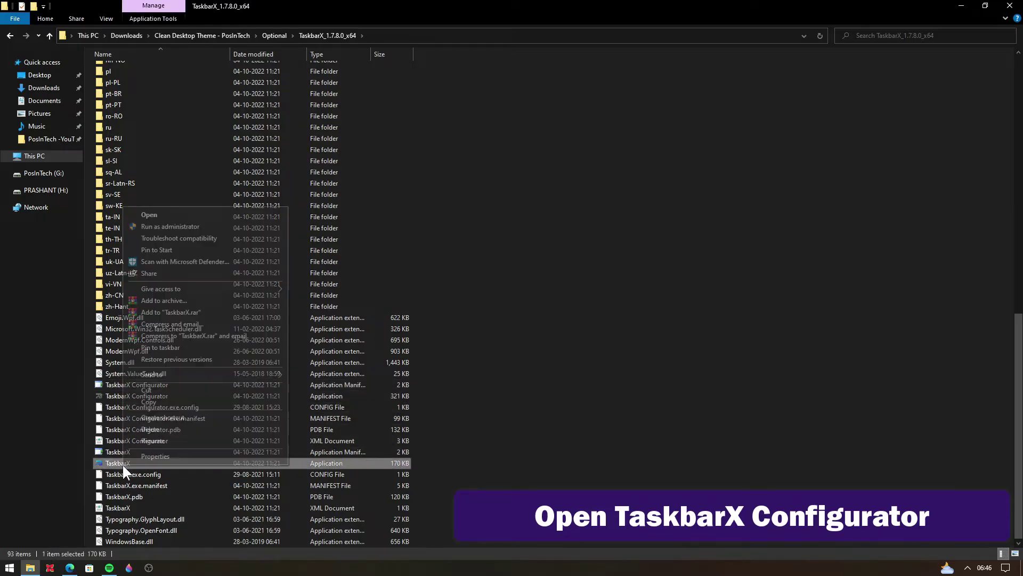
left_click(107, 396)
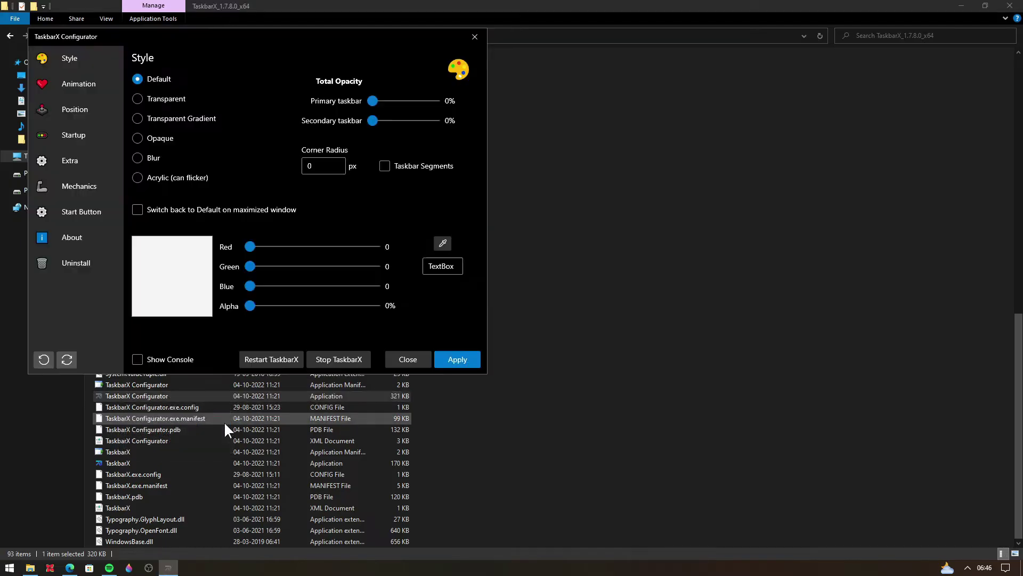
- Set the TaskbarX style to Blur with Taskbar Segments enabled, apply it, and close the configurator
left_click_drag(279, 33, 538, 87)
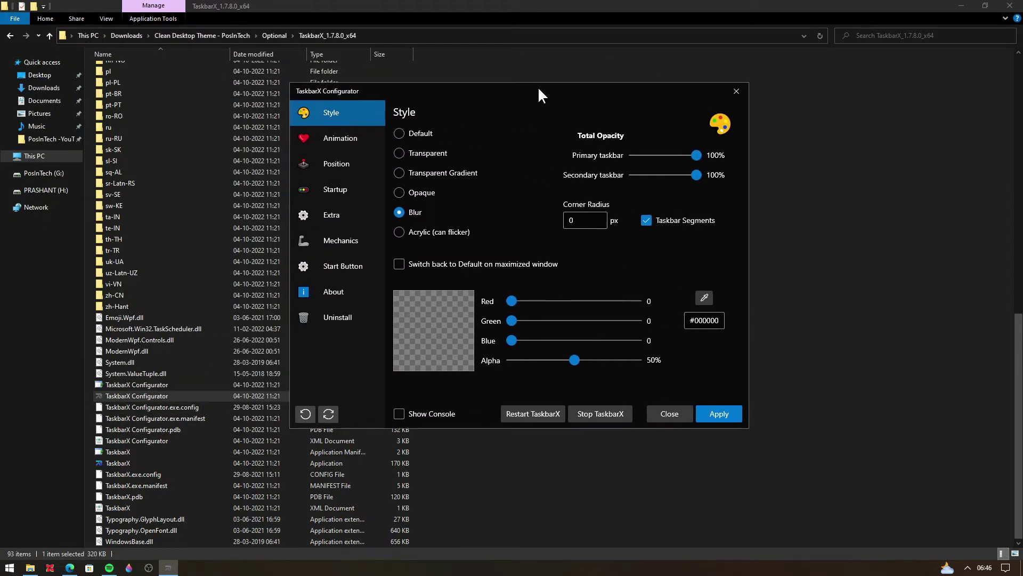
left_click(415, 130)
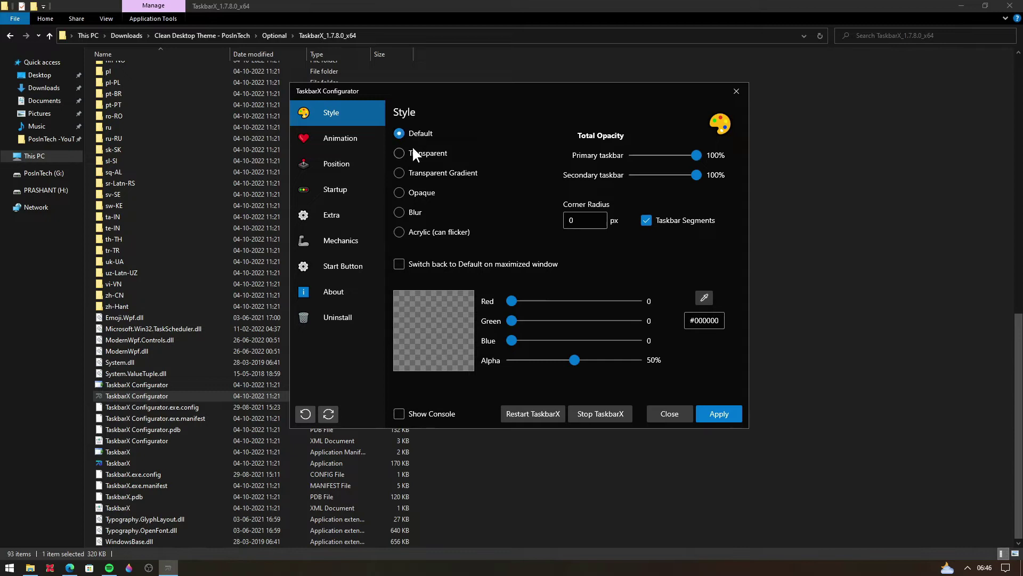
left_click(399, 212)
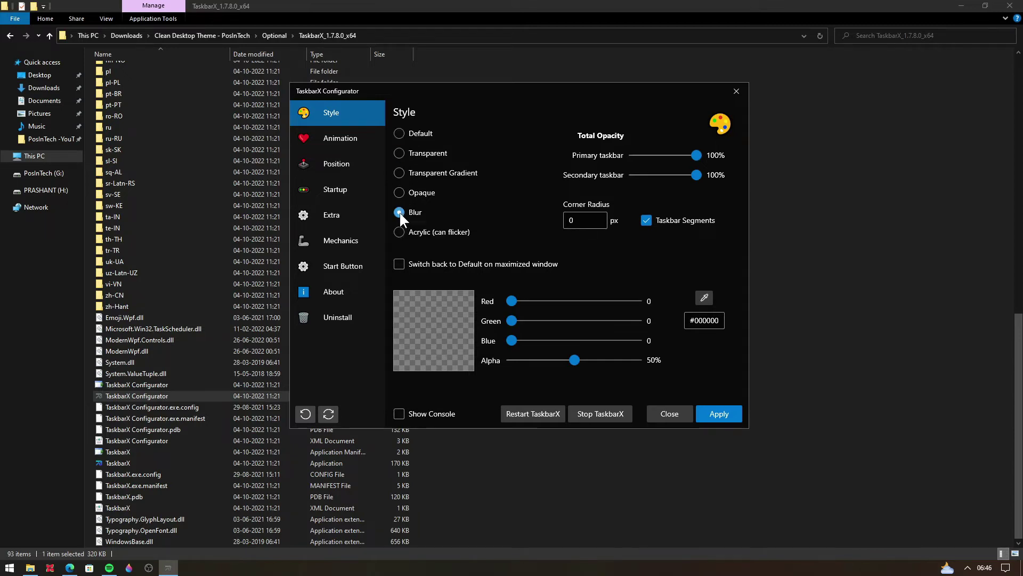
left_click(646, 221)
left_click(711, 414)
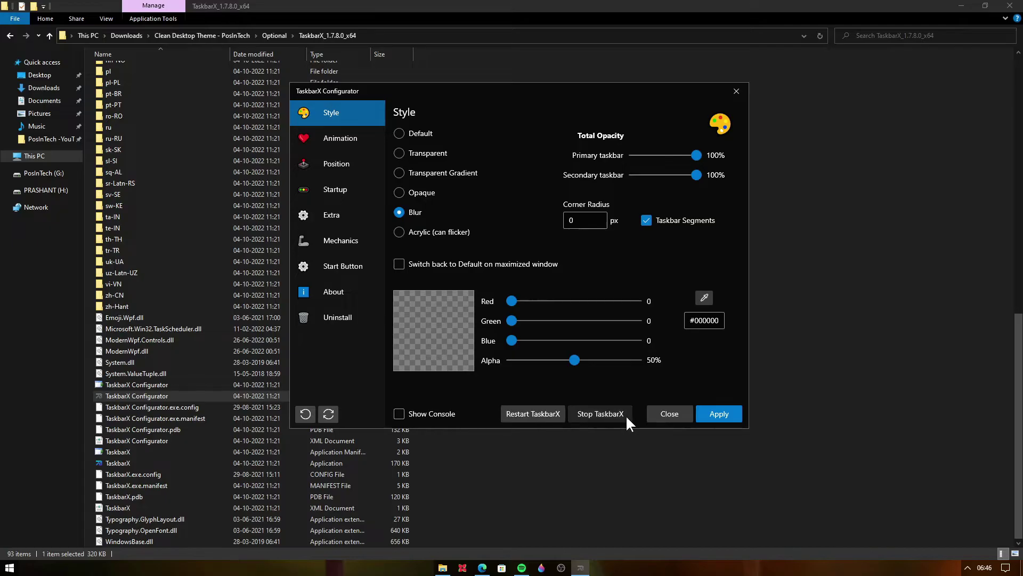
left_click(664, 412)
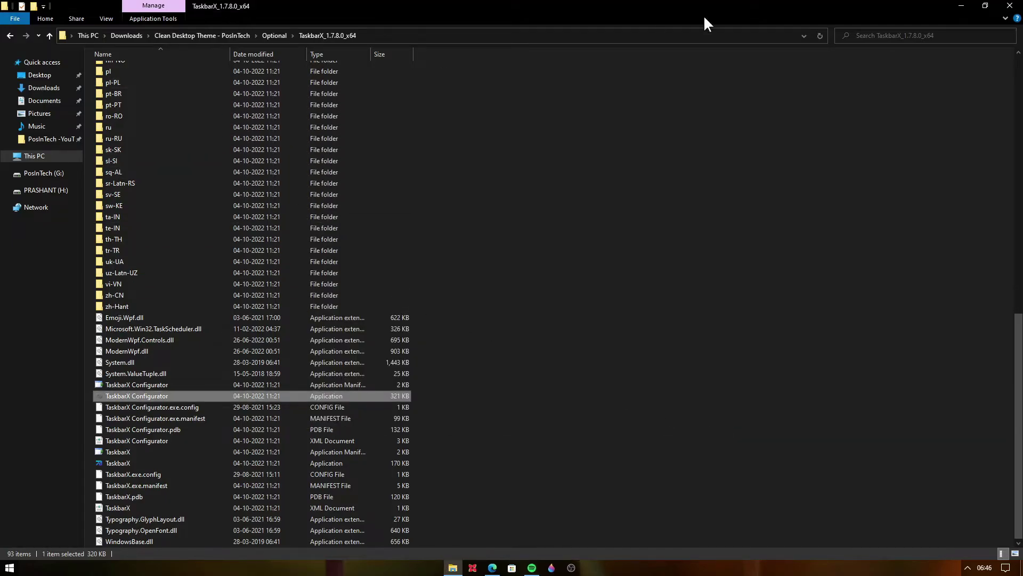
- Close the TaskbarX folder window and install Lively Wallpaper from the Microsoft Store
left_click(1011, 6)
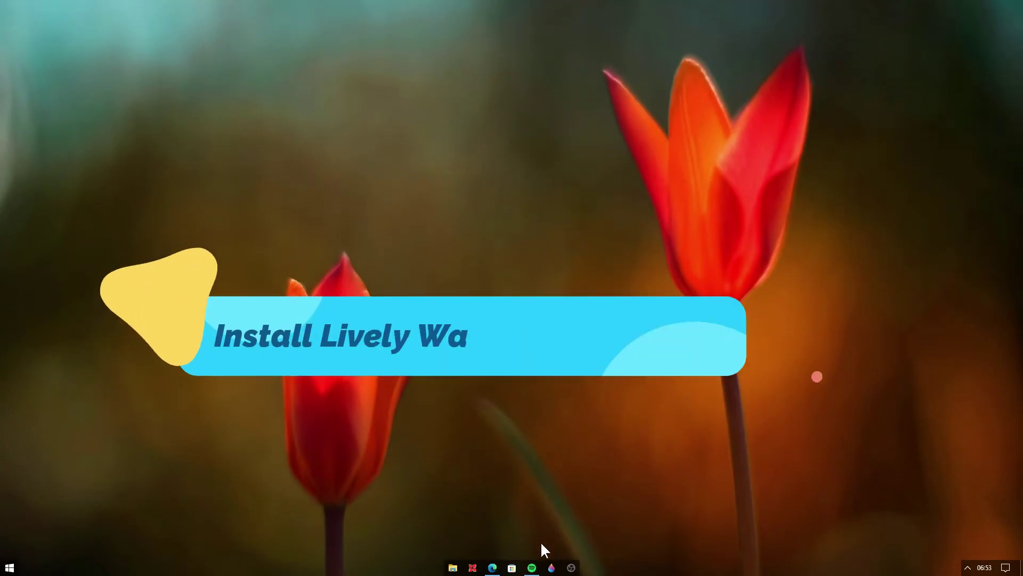
left_click(511, 568)
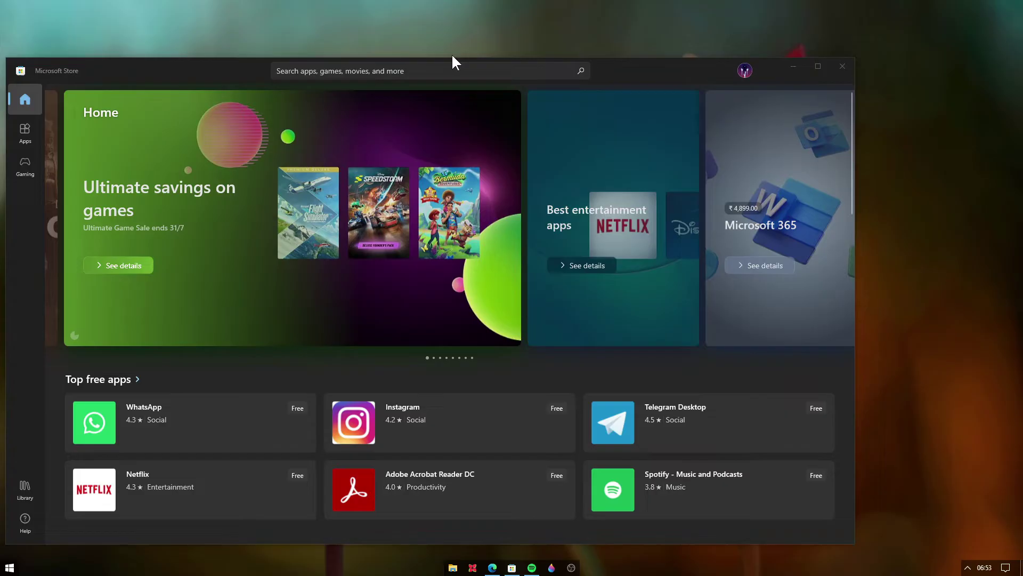
left_click(446, 65)
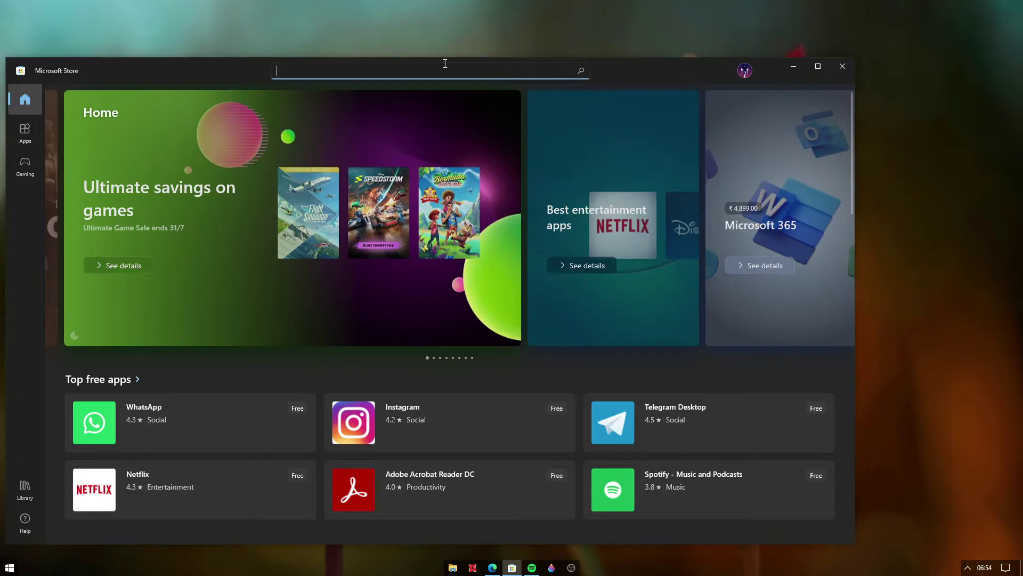
type("lively wallpaper")
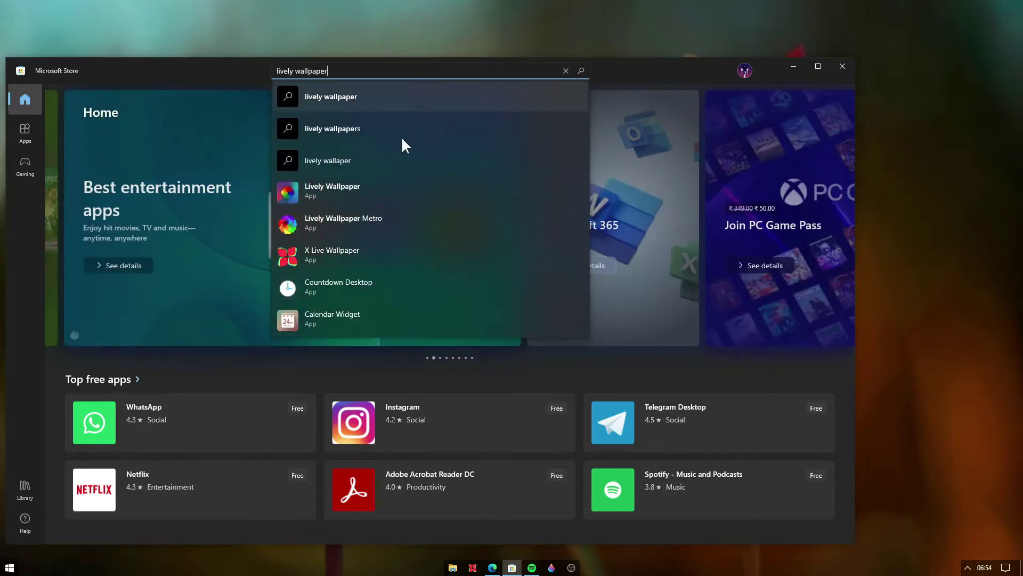
left_click(371, 187)
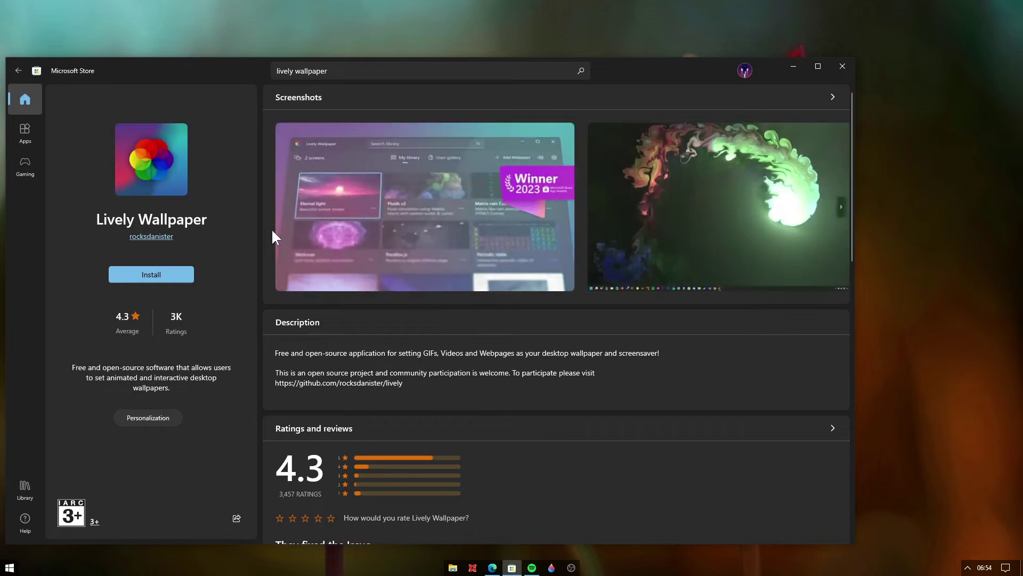
left_click(184, 269)
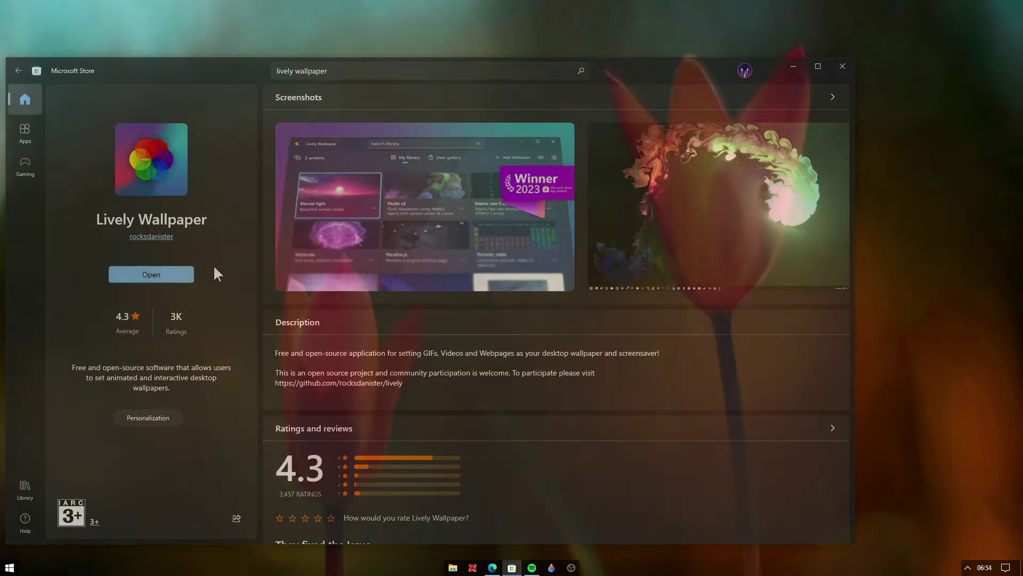
left_click(845, 63)
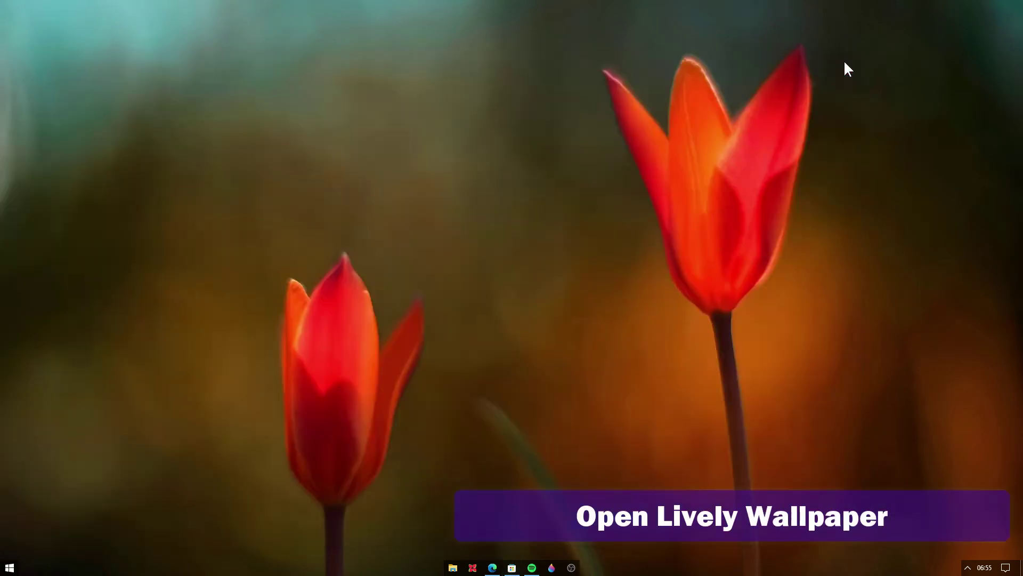
- Launch Lively Wallpaper from the list of all apps, widen its window and reposition it on the desktop
key("super")
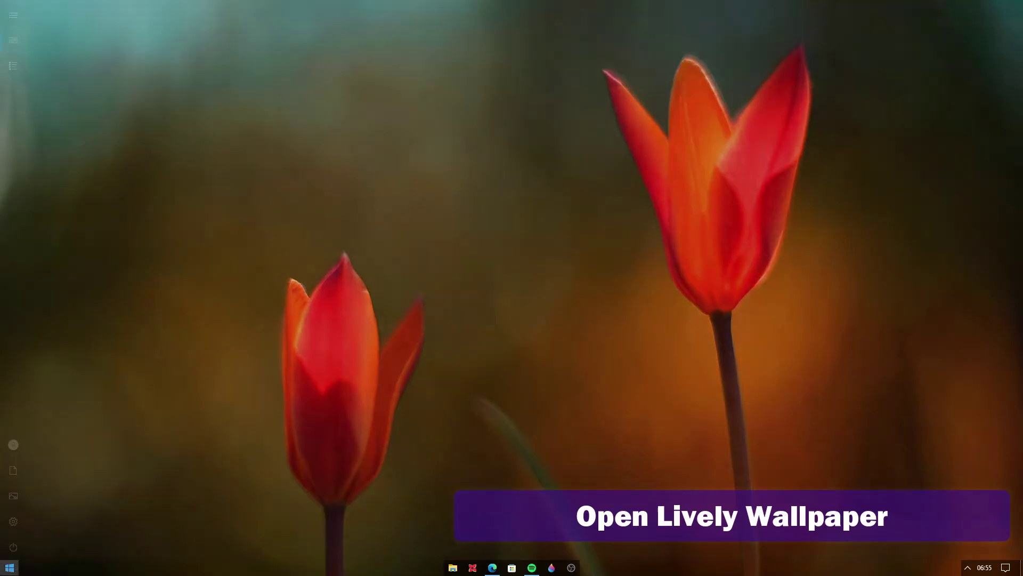
left_click(12, 66)
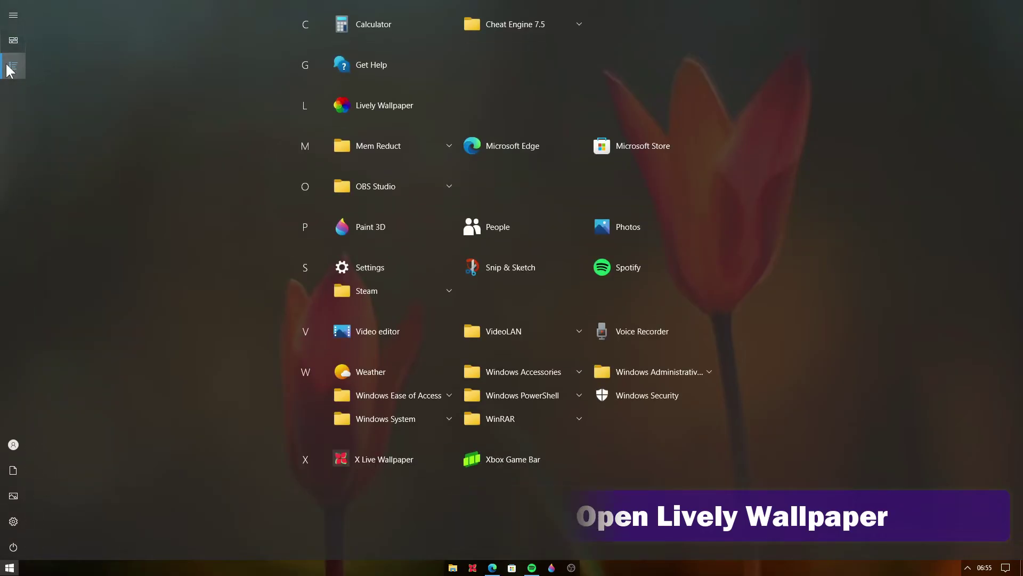
left_click(402, 105)
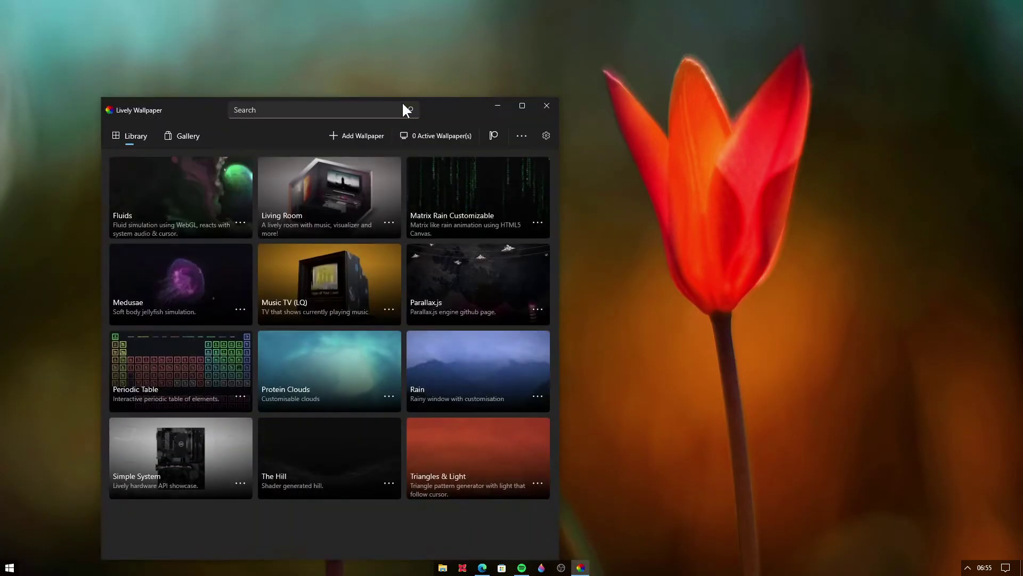
left_click_drag(559, 158, 782, 158)
left_click_drag(644, 115, 592, 86)
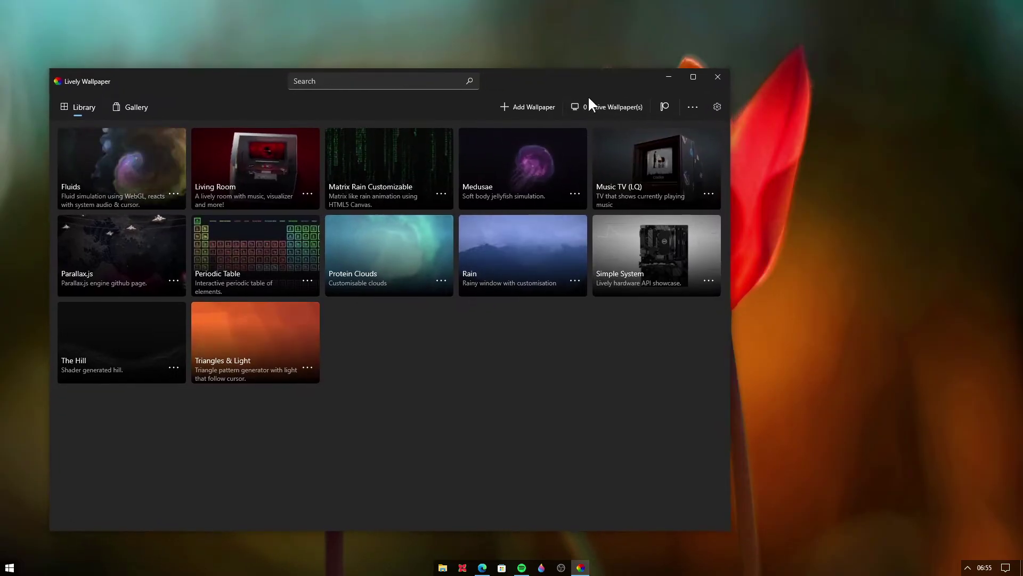
- Add the Windows-10-Dark-Grey-PosInTech video from the Clean Desktop Theme - PosInTech folder as the wallpaper and close Lively Wallpaper
left_click(515, 105)
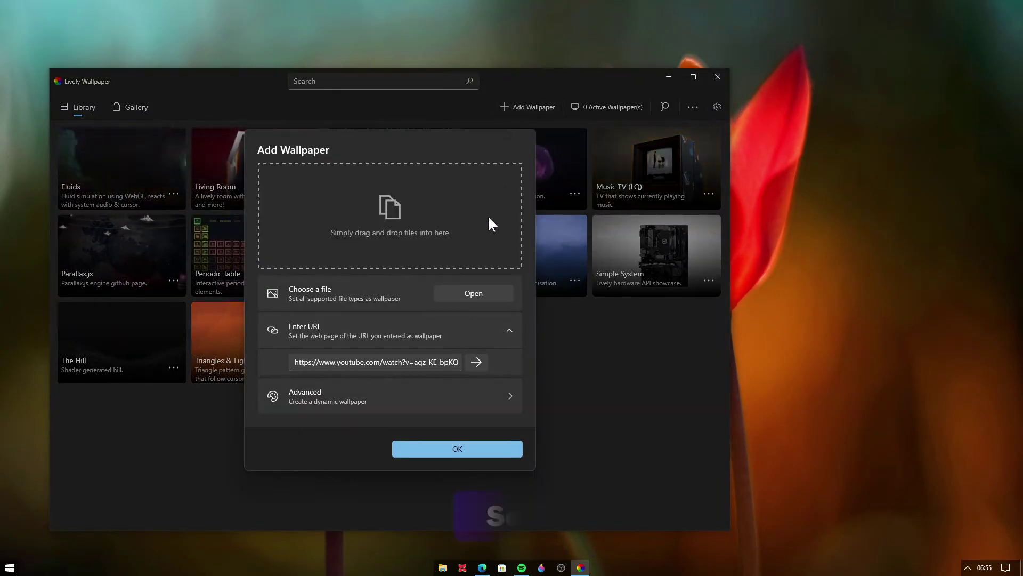
left_click(472, 294)
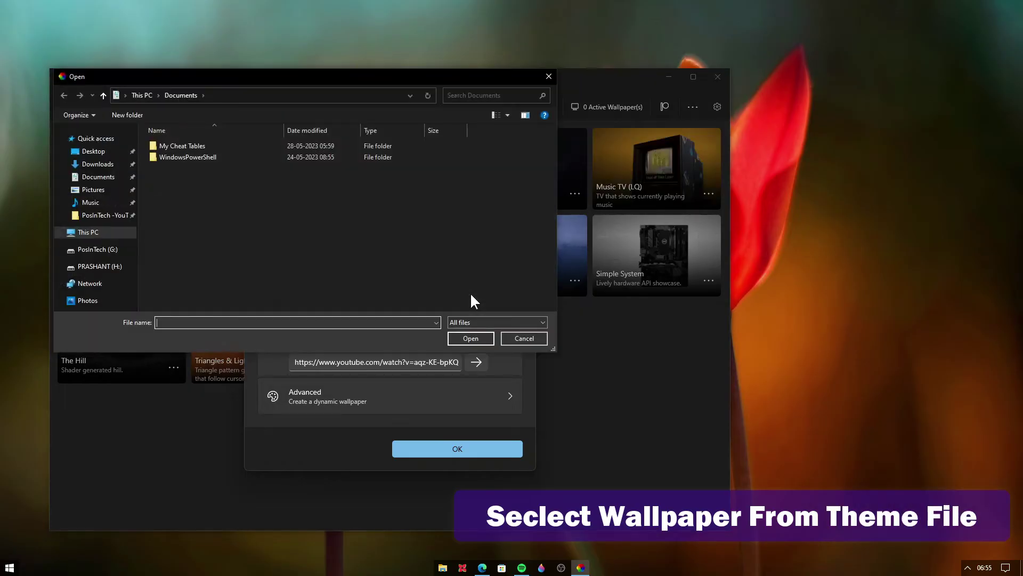
left_click(97, 164)
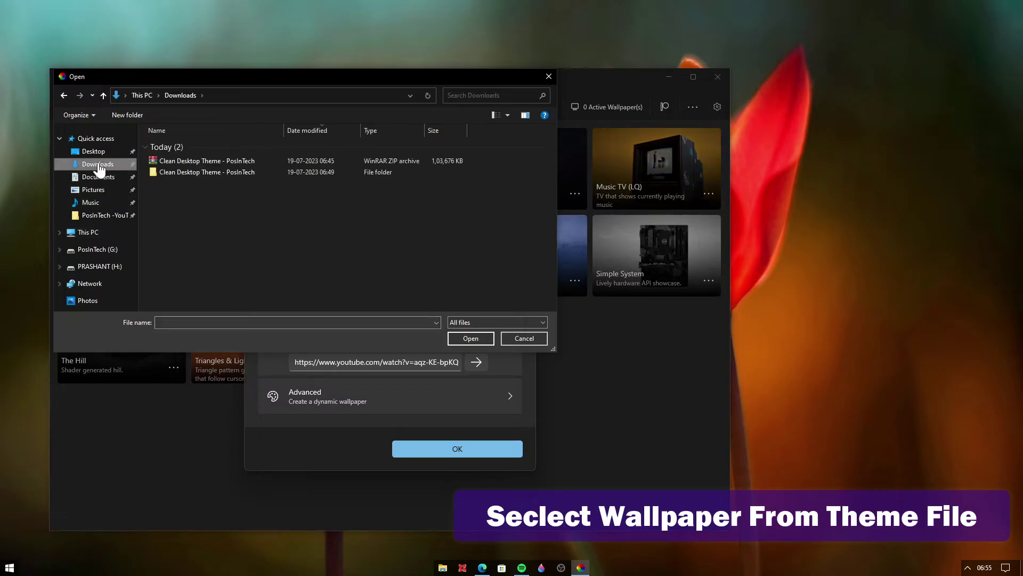
double_click(189, 174)
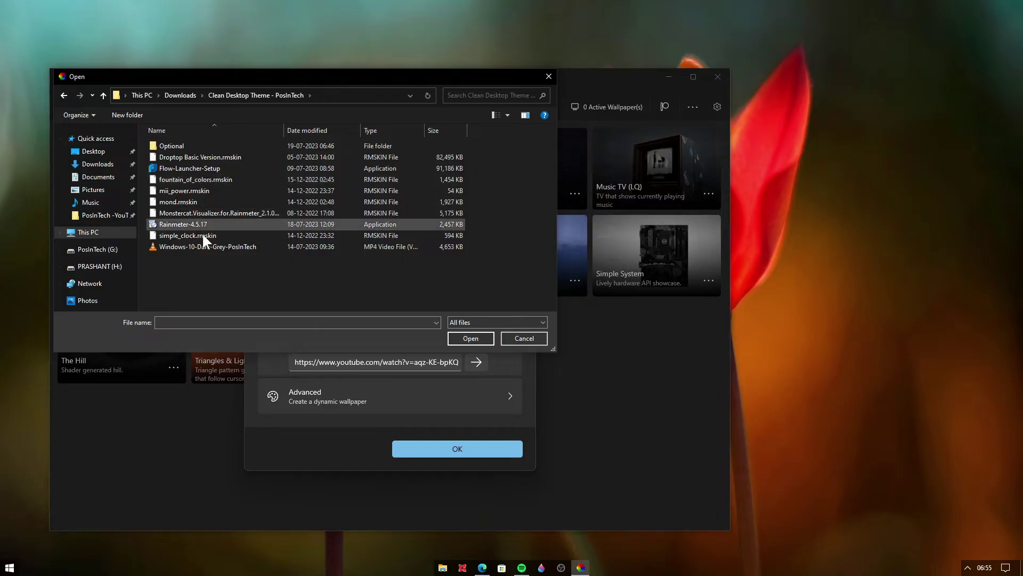
left_click(206, 247)
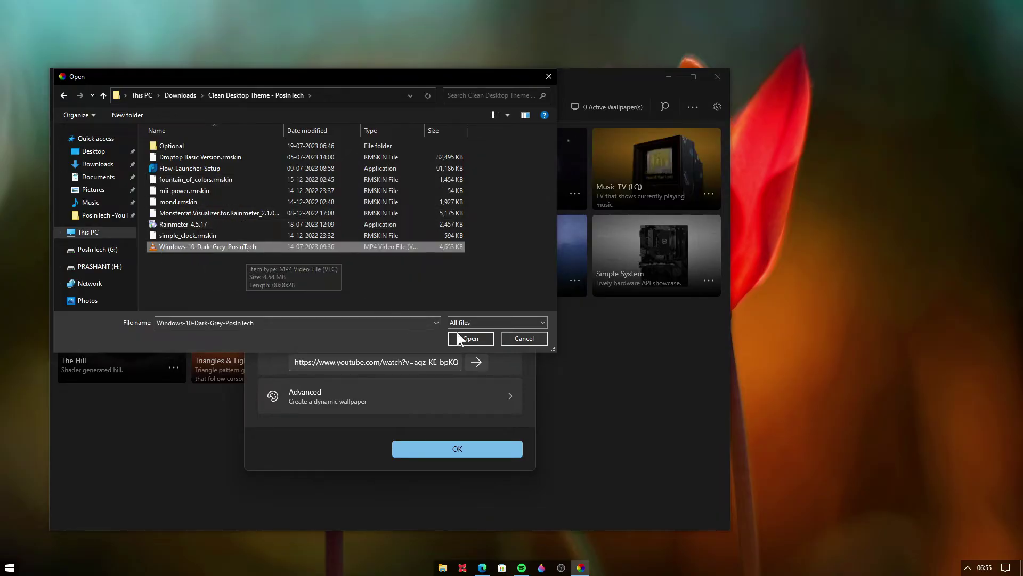
left_click(483, 340)
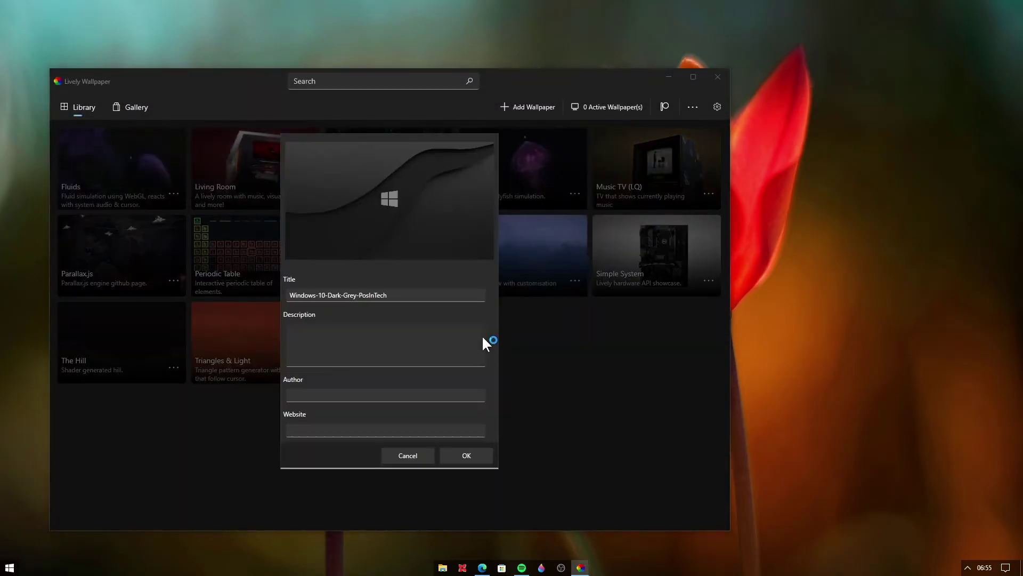
left_click(477, 455)
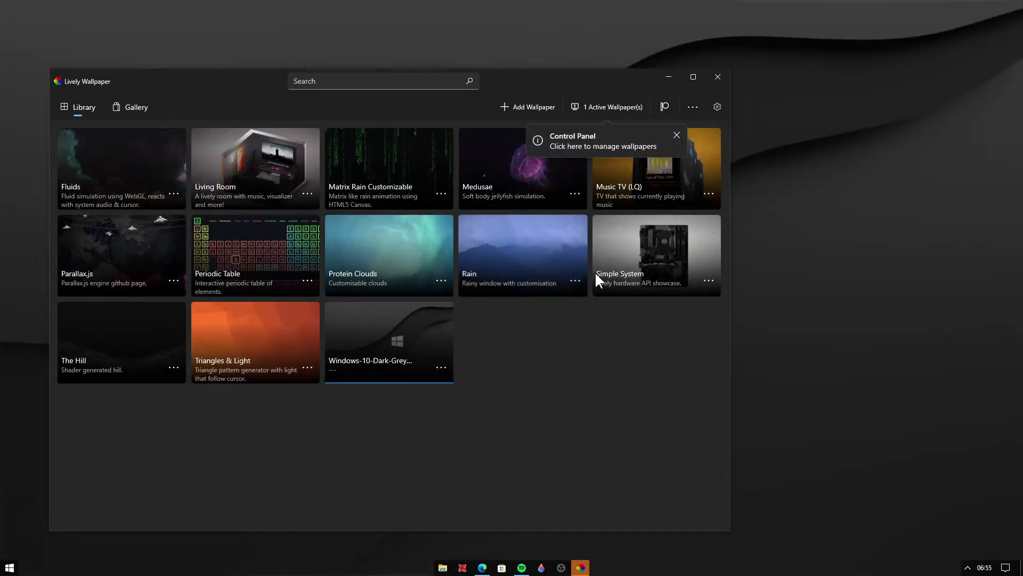
left_click(718, 81)
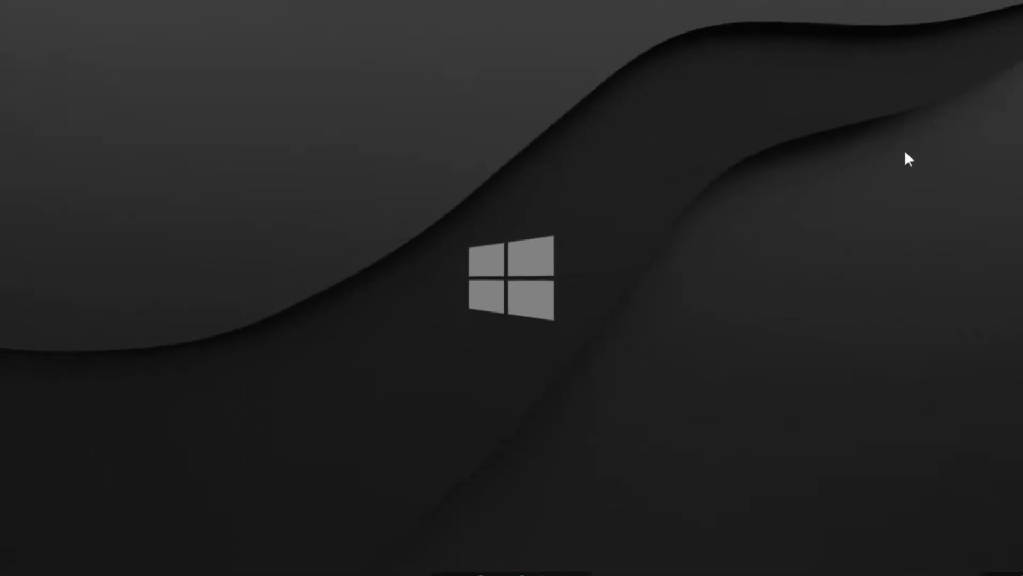
- Open the Flow Launcher search bar and search for "posintech"
key("alt+space")
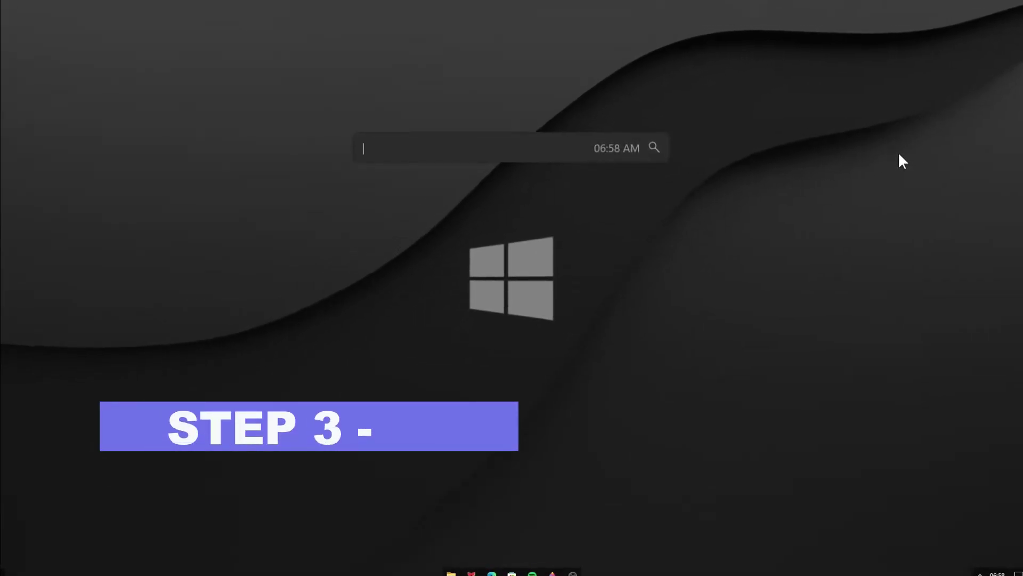
type("posin")
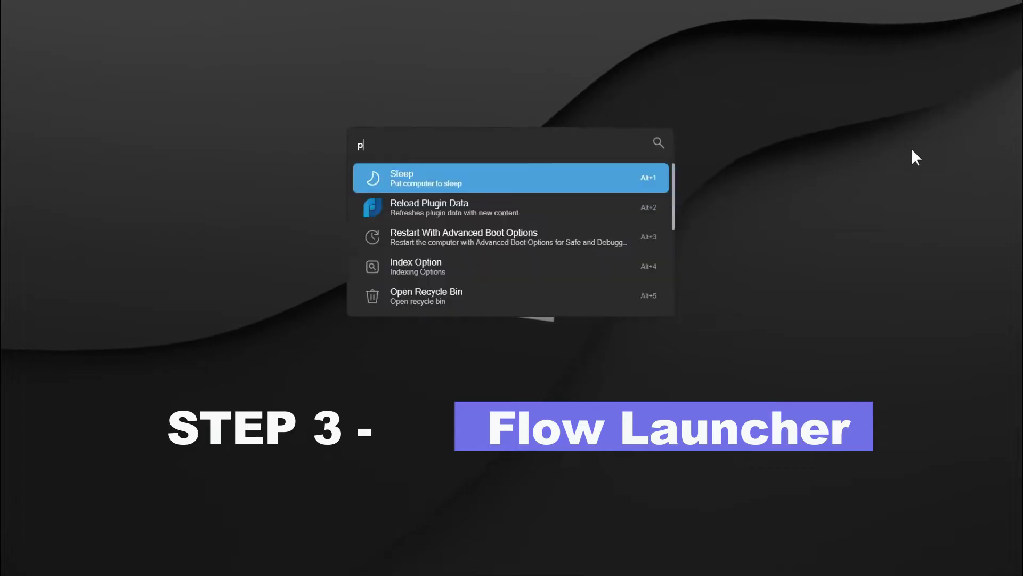
type("tech")
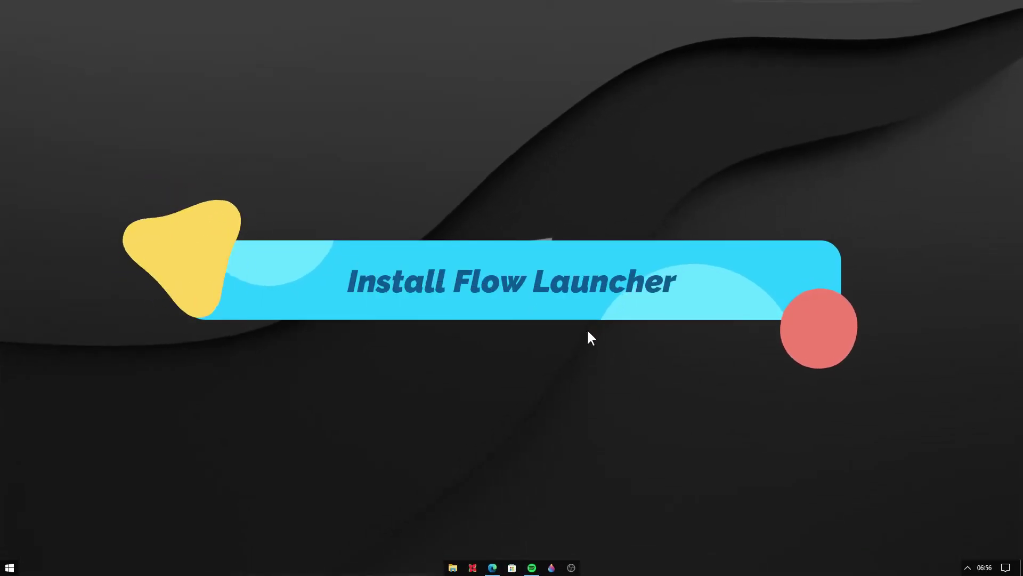
- Look through the features and community plugins on the Flow Launcher website in the browser, and minimize it
left_click(492, 568)
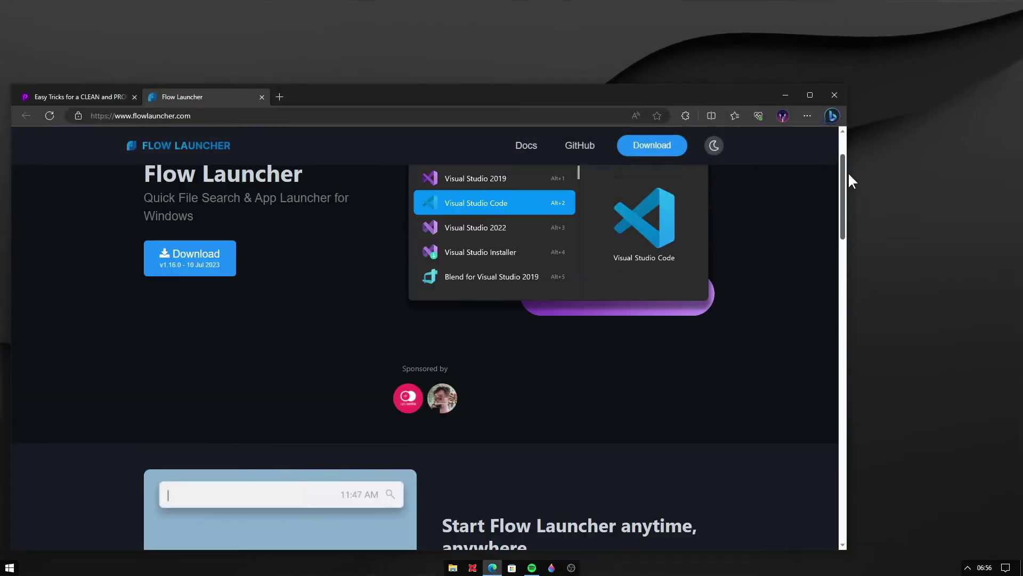
left_click_drag(848, 165, 869, 395)
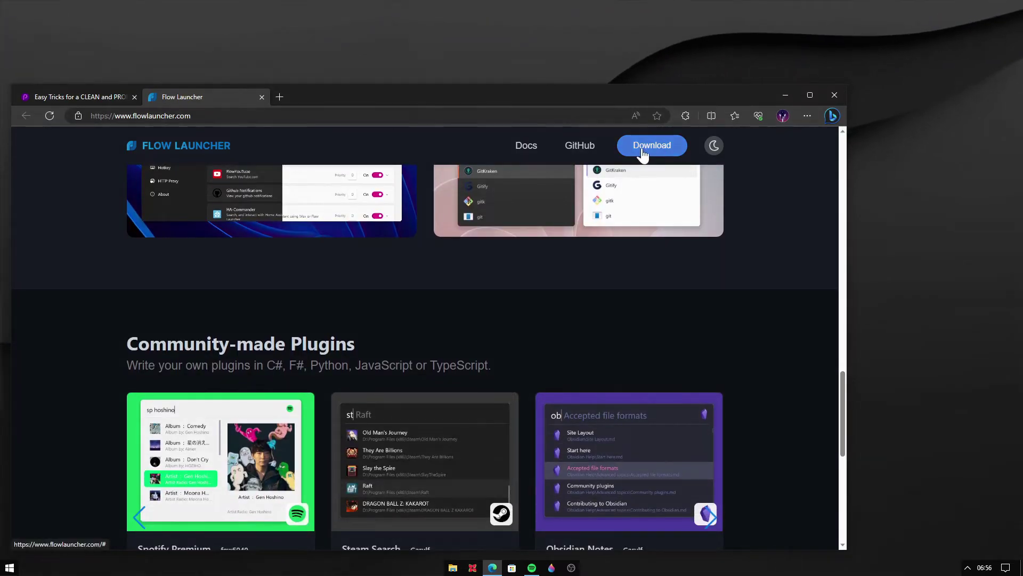
left_click(492, 567)
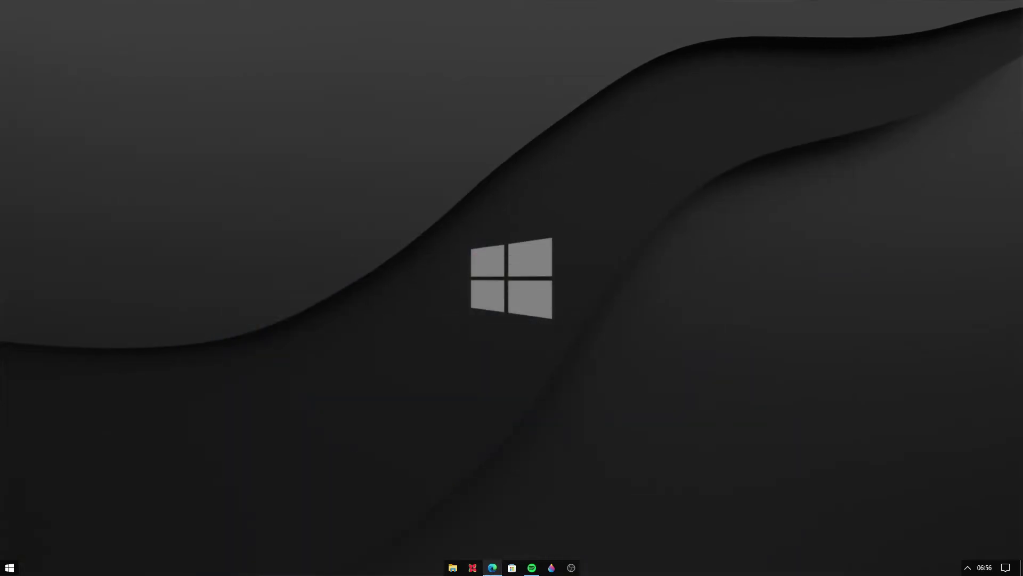
- Run Flow-Launcher-Setup as administrator from the Clean Desktop Theme - PosInTech folder in Downloads
left_click(452, 567)
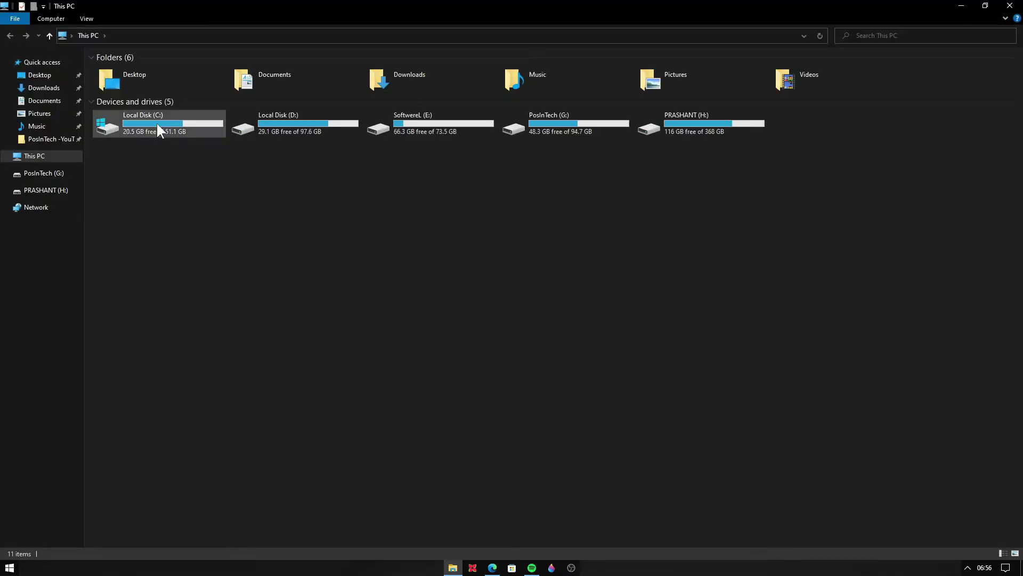
left_click(29, 88)
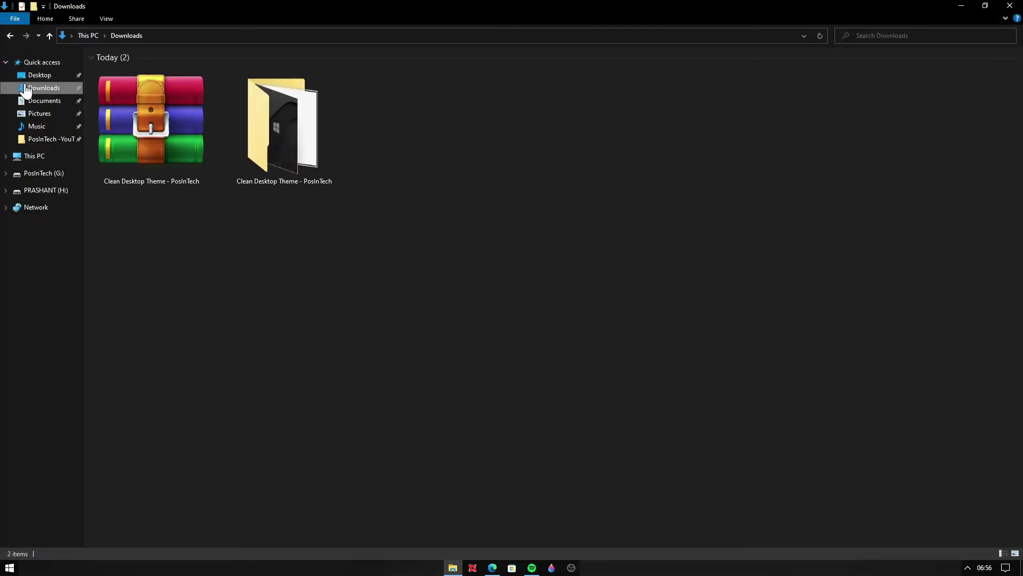
double_click(306, 142)
left_click(274, 100)
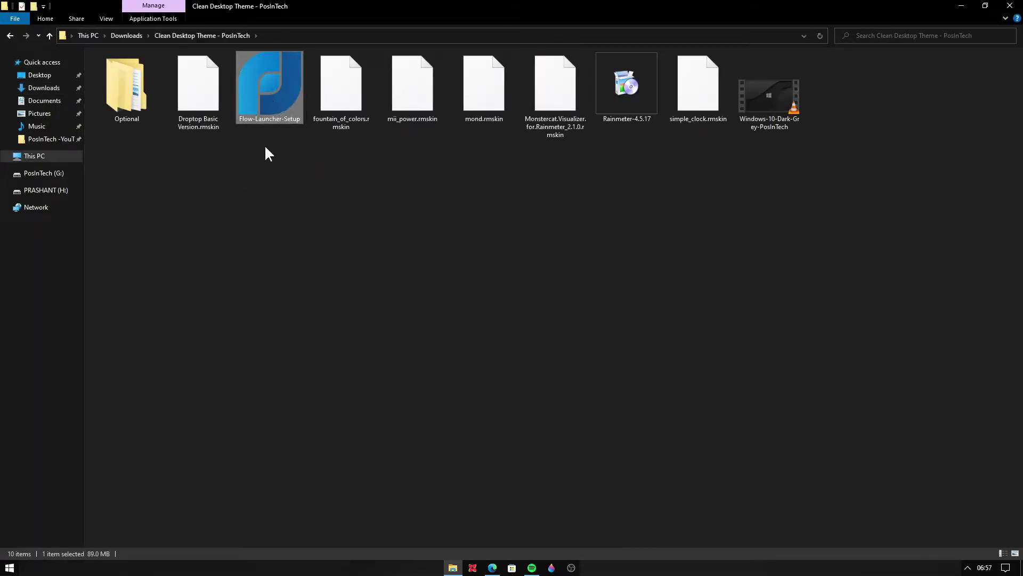
right_click(262, 90)
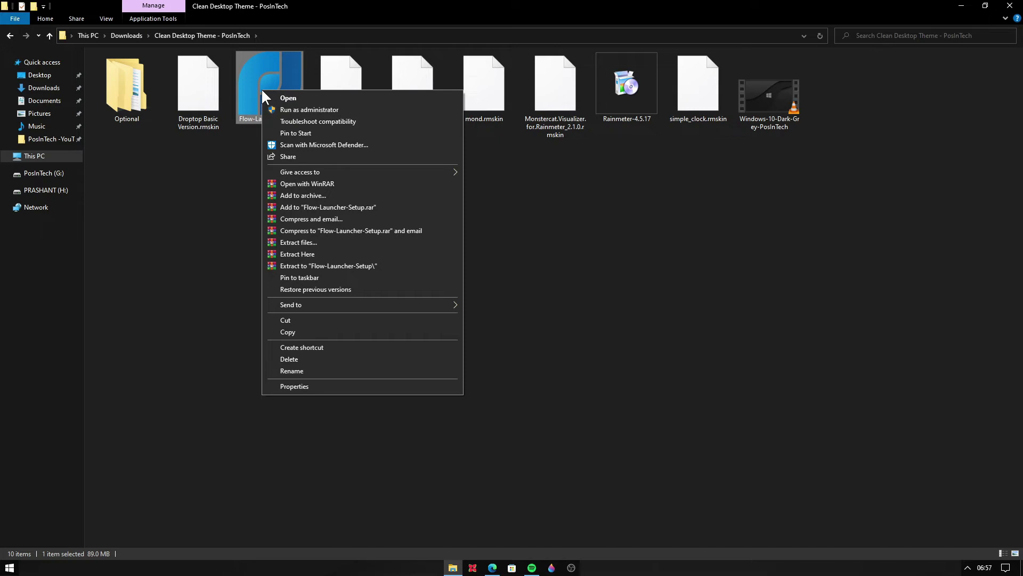
left_click(302, 110)
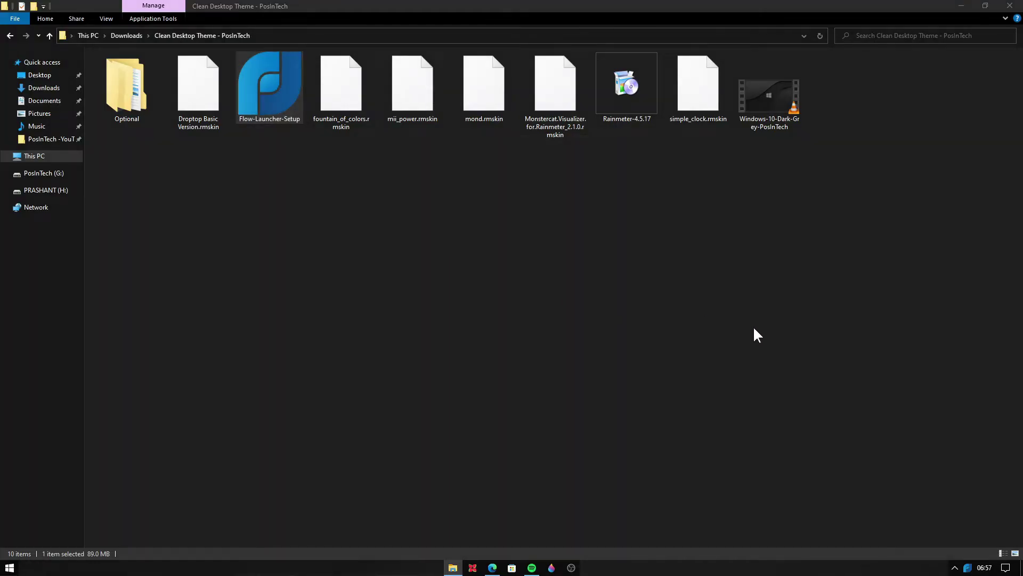
- Open the Flow Launcher settings, close the theme folder window behind them, and review the General options near the middle of the desktop
left_click(984, 567)
left_click(967, 568)
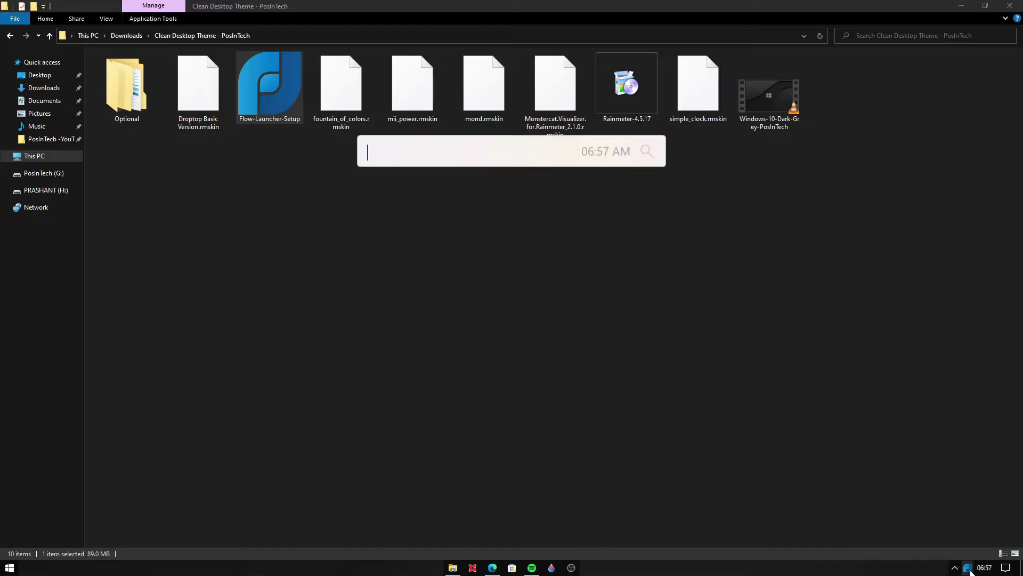
right_click(968, 568)
right_click(968, 569)
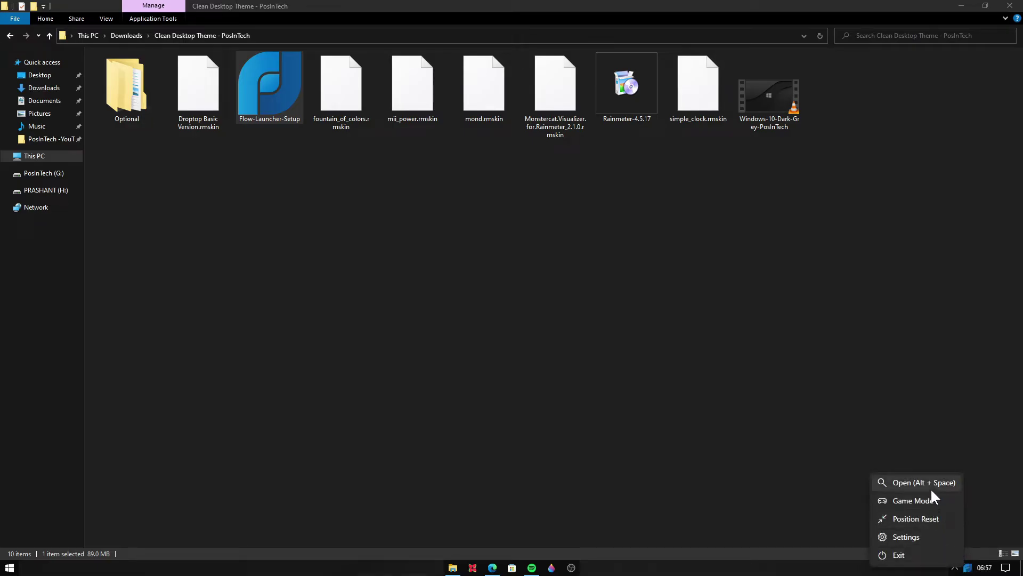
left_click(921, 535)
left_click(1010, 5)
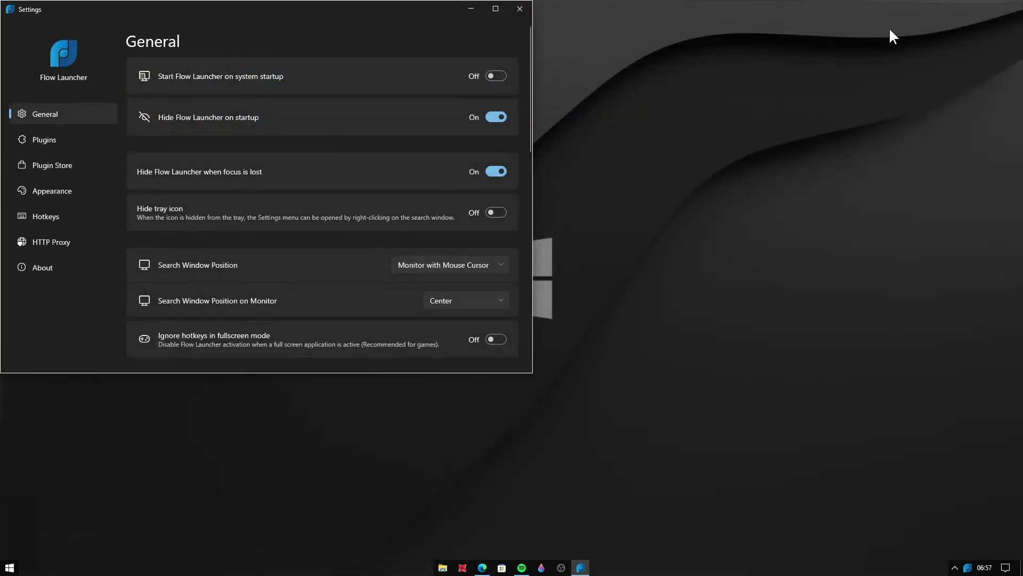
left_click_drag(371, 11, 569, 100)
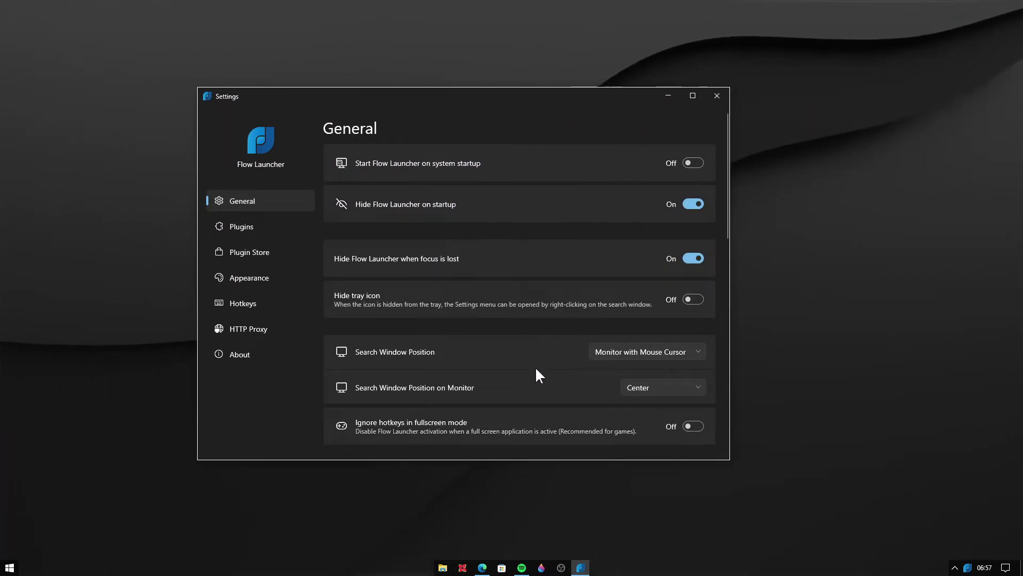
scroll(535, 366, "down", 2)
scroll(525, 365, "up", 2)
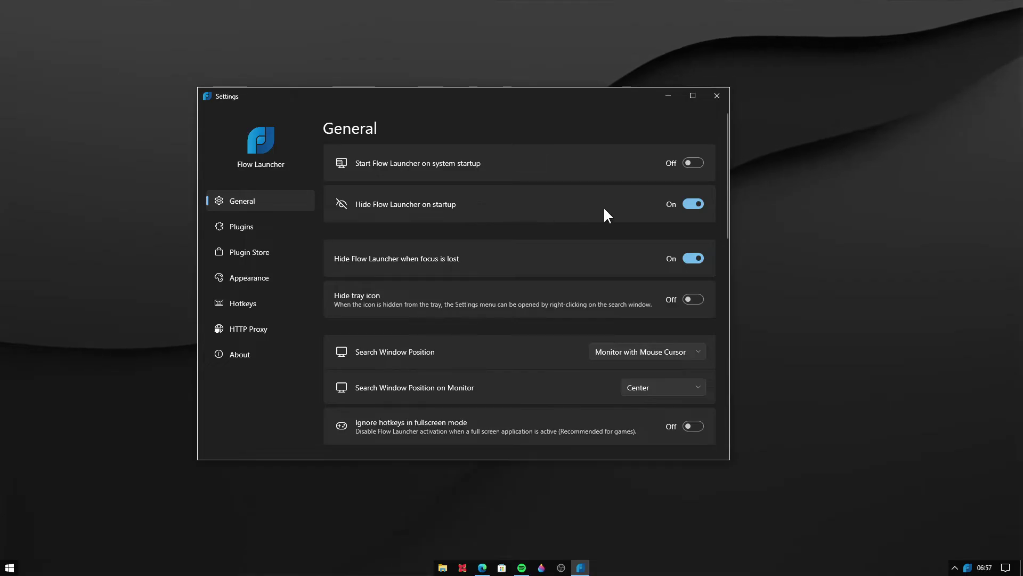
- Set the Flow Launcher theme to Circle System in the appearance settings
left_click(690, 203)
left_click(691, 203)
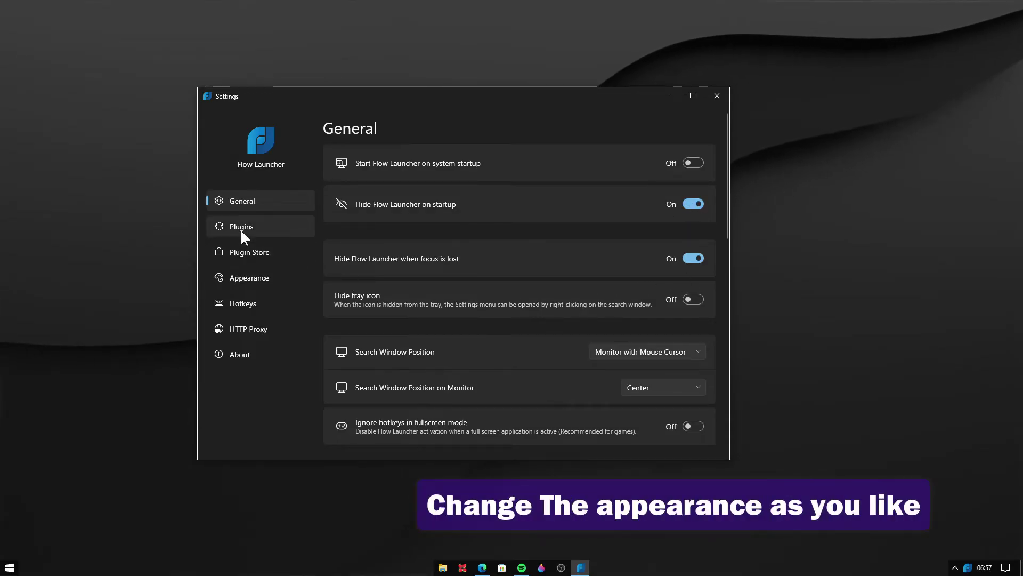
left_click(251, 277)
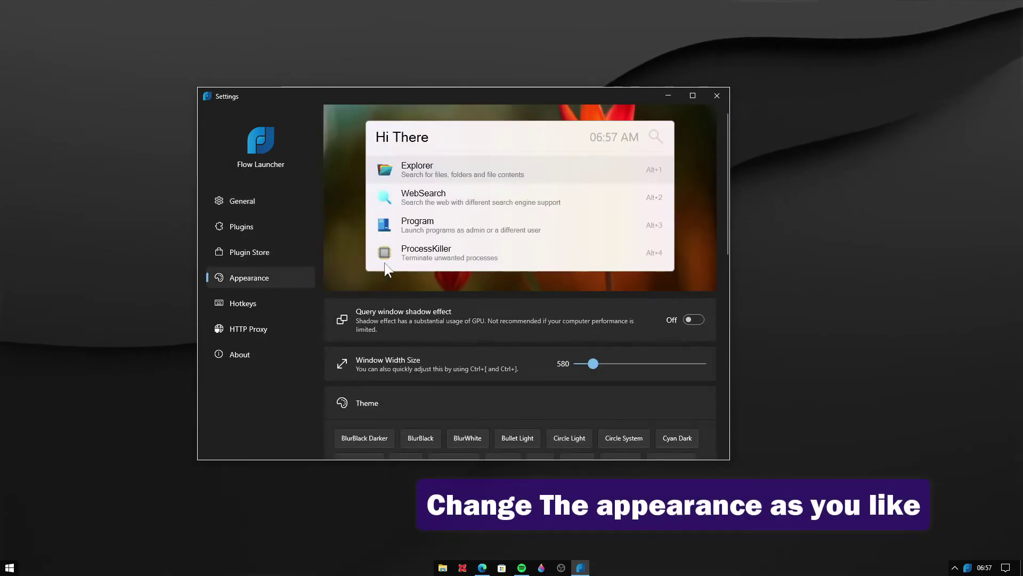
scroll(525, 281, "down", 2)
scroll(525, 290, "down", 1)
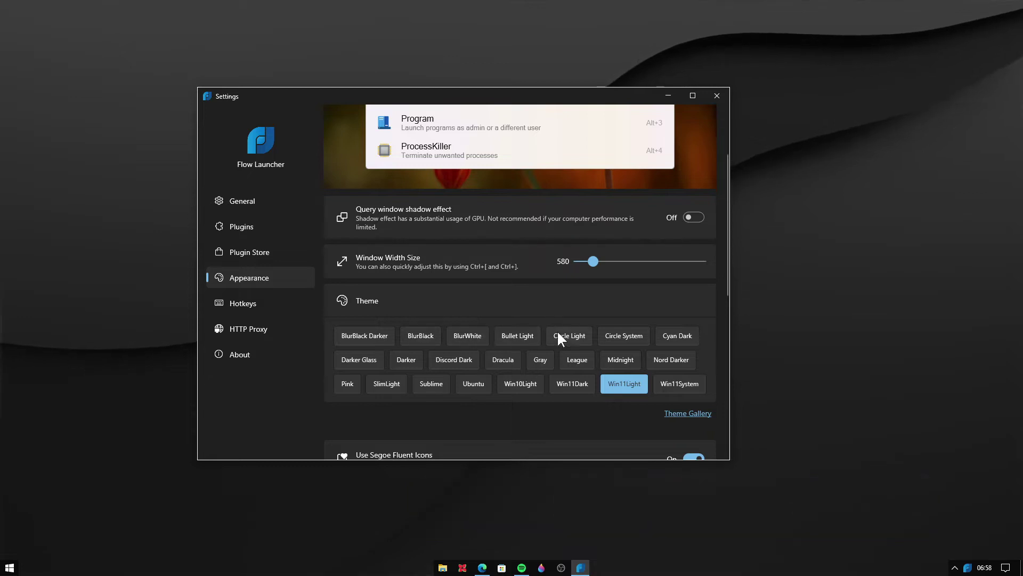
left_click(629, 337)
scroll(629, 337, "up", 4)
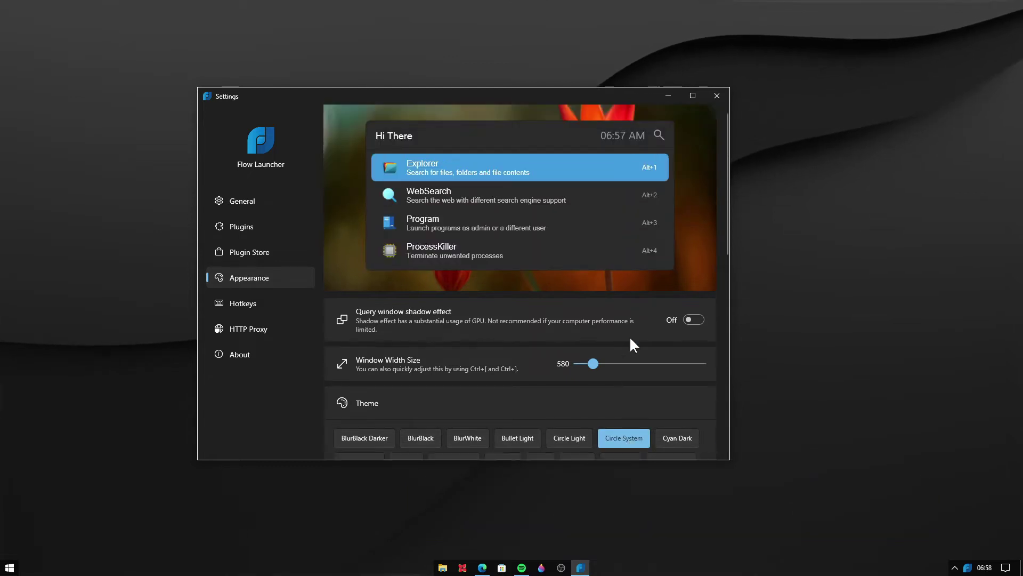
- Preview the Flow Launcher search bar with the new theme, and view the hotkey settings
key("alt+space")
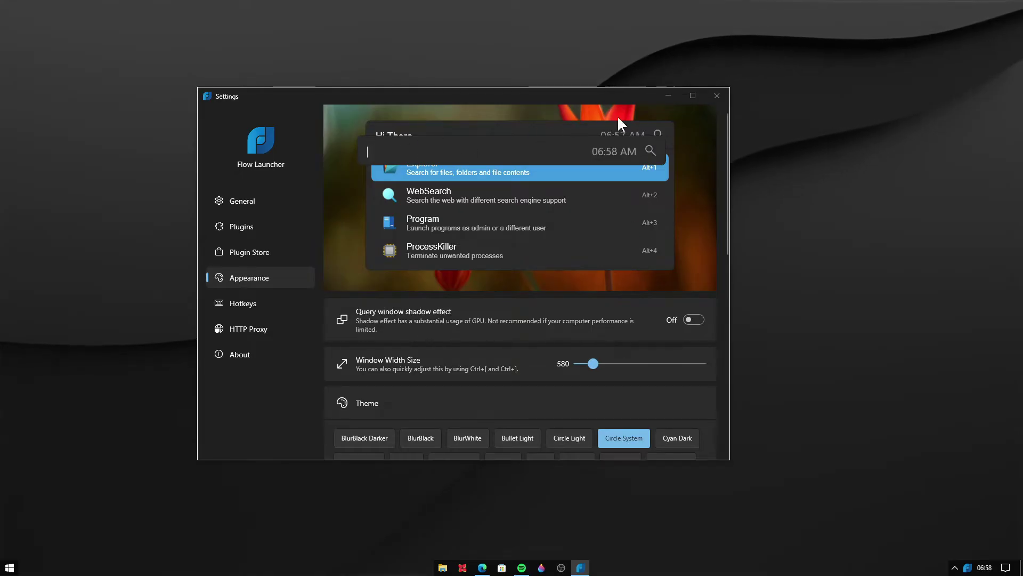
left_click_drag(568, 96, 615, 118)
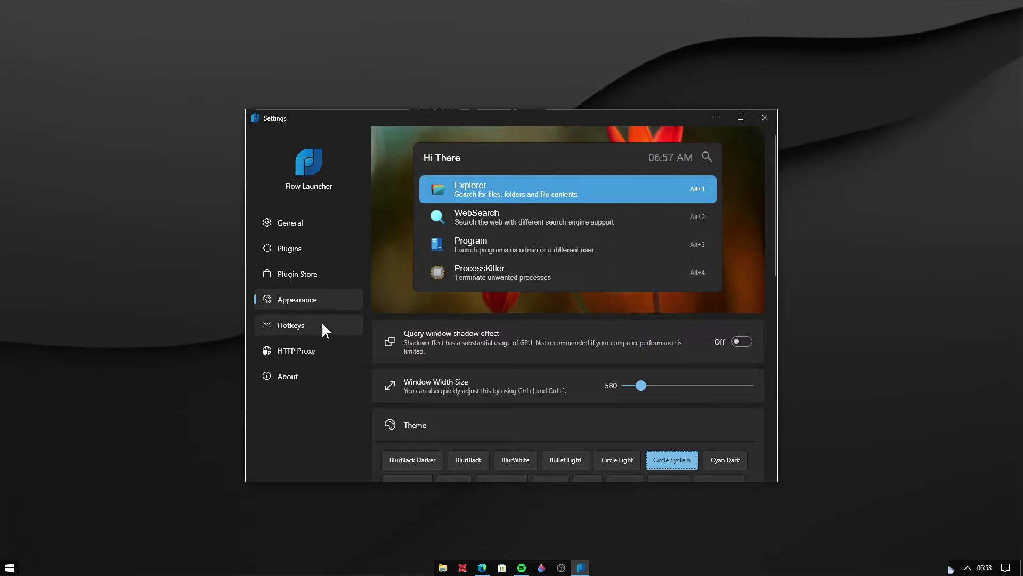
left_click(290, 329)
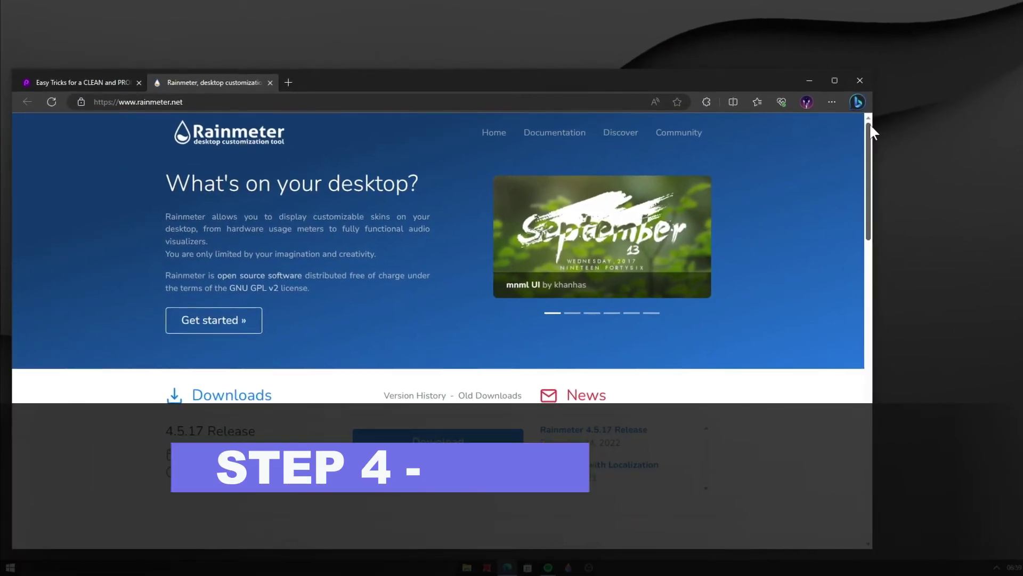
- Launch the Rainmeter-4.5.17 installer from the Clean Desktop Theme - PosInTech folder in Downloads
left_click_drag(876, 134, 920, 104)
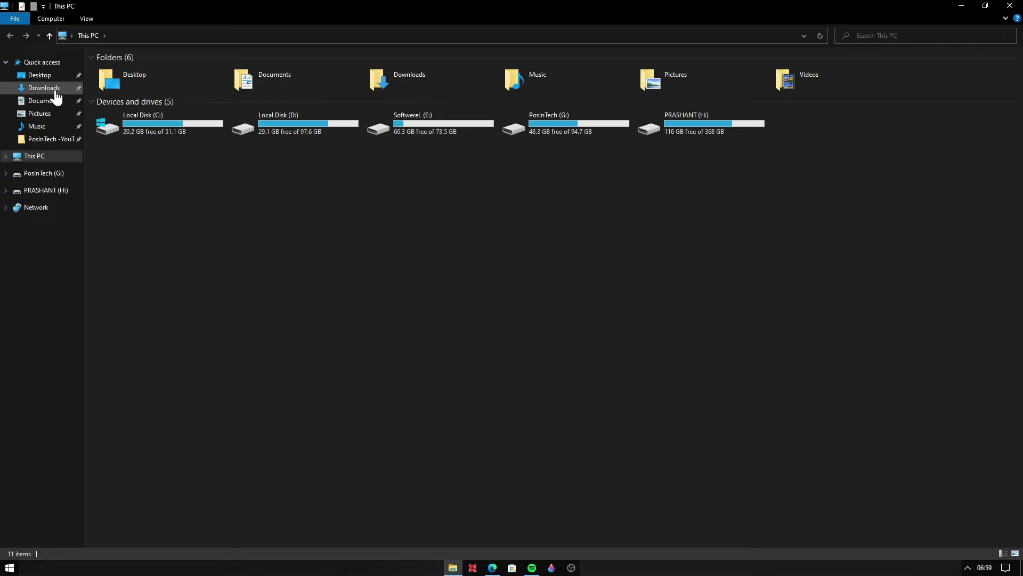
left_click(50, 88)
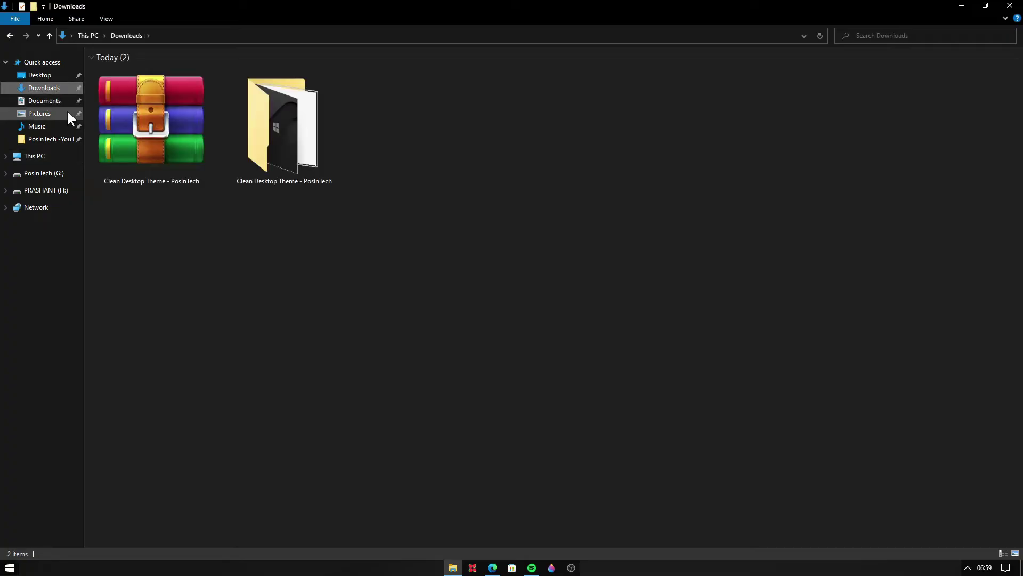
double_click(282, 120)
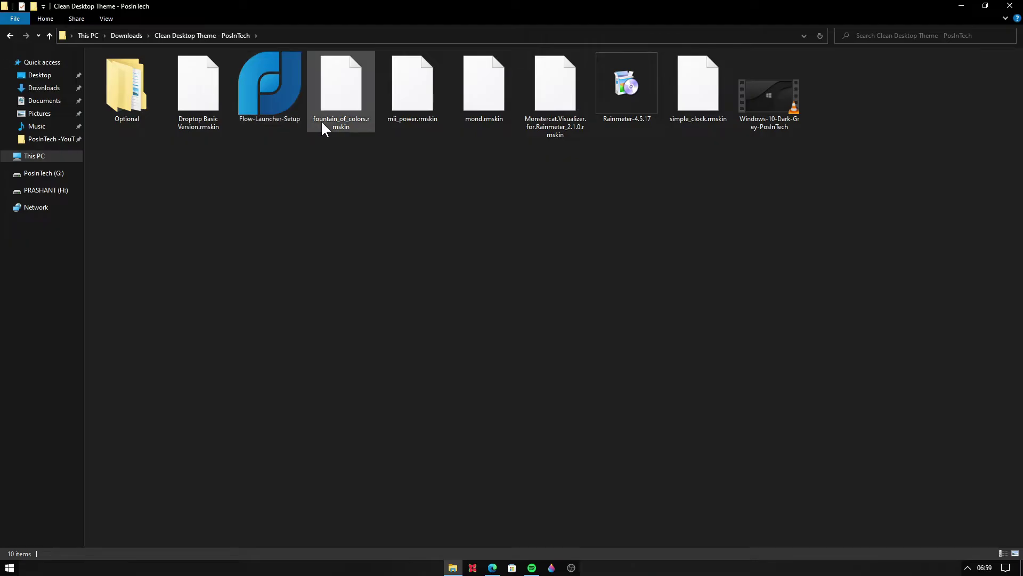
left_click(637, 94)
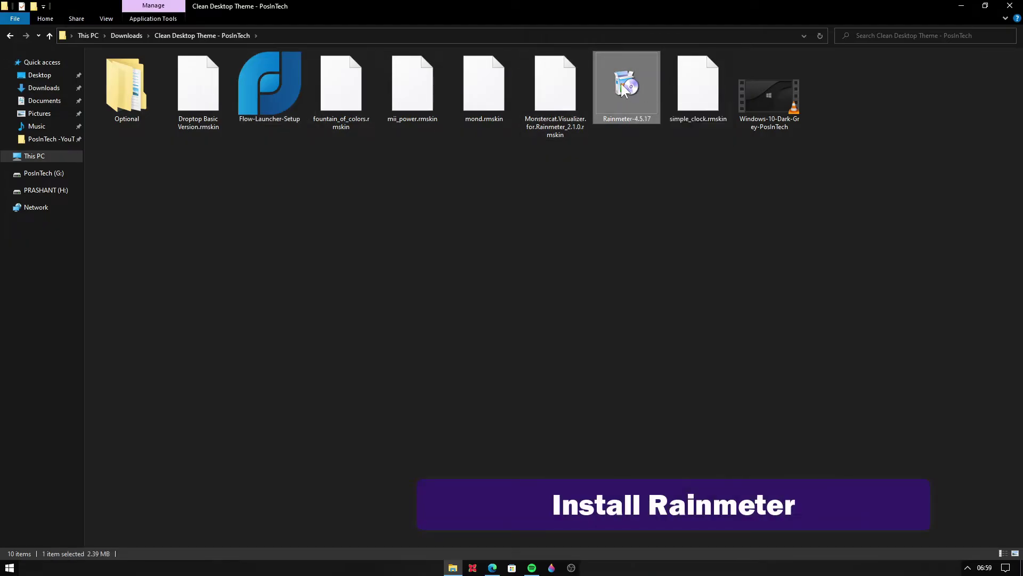
right_click(622, 84)
left_click(651, 102)
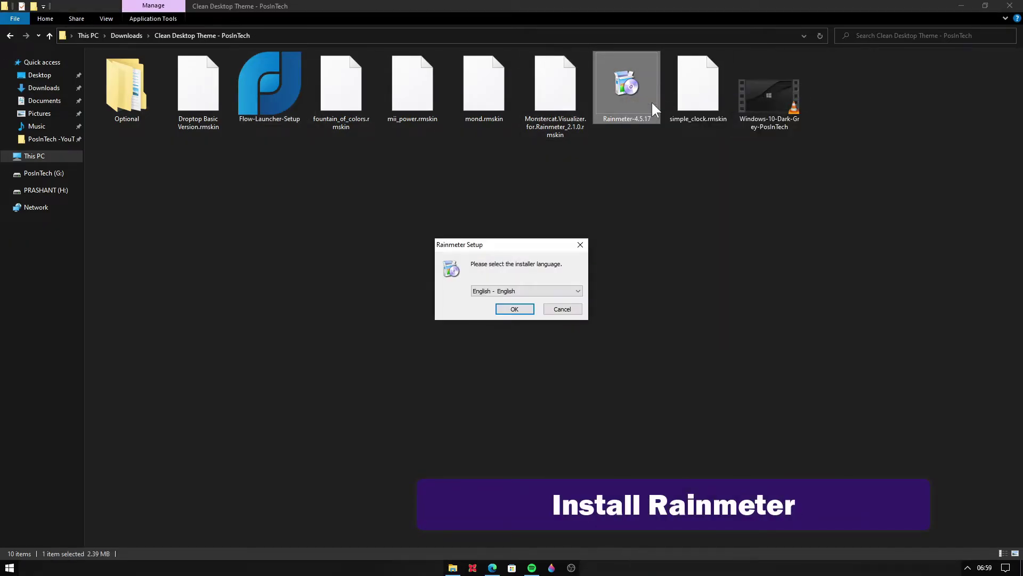
- Install the 64-bit version of Rainmeter in English to C:\Program Files\Rainmeter, and finish the setup with Run Rainmeter enabled
left_click(514, 309)
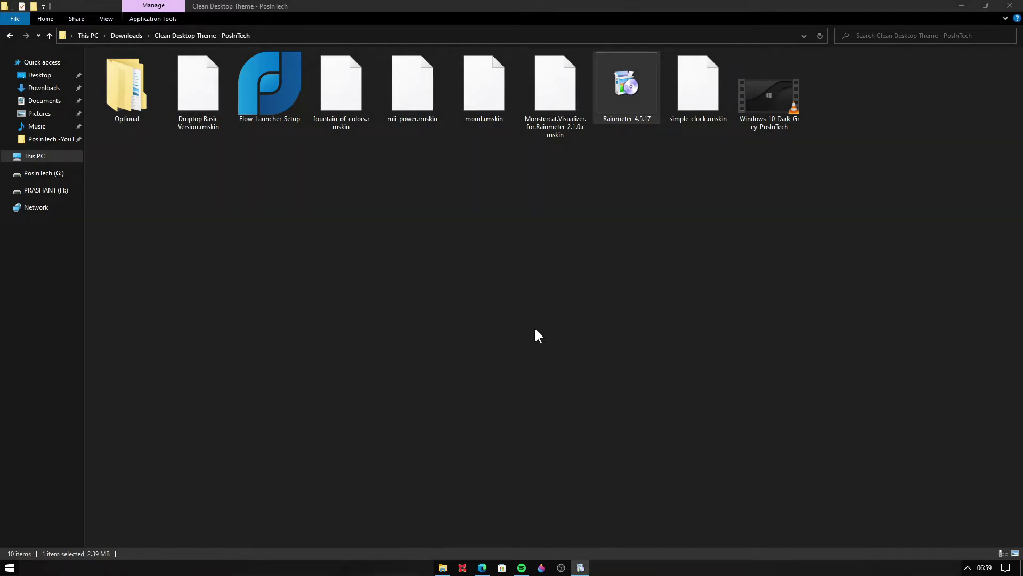
left_click(581, 568)
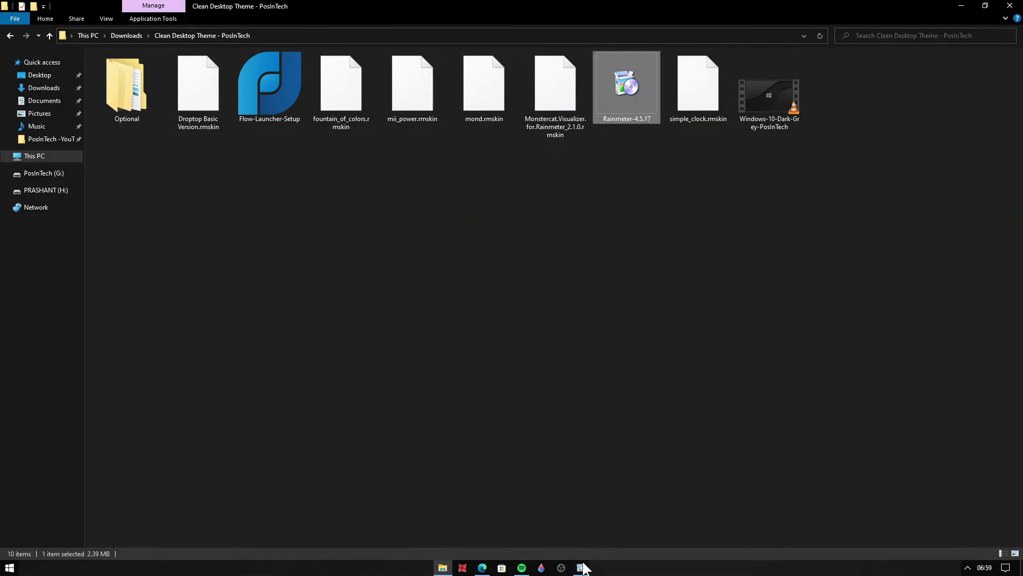
left_click(582, 372)
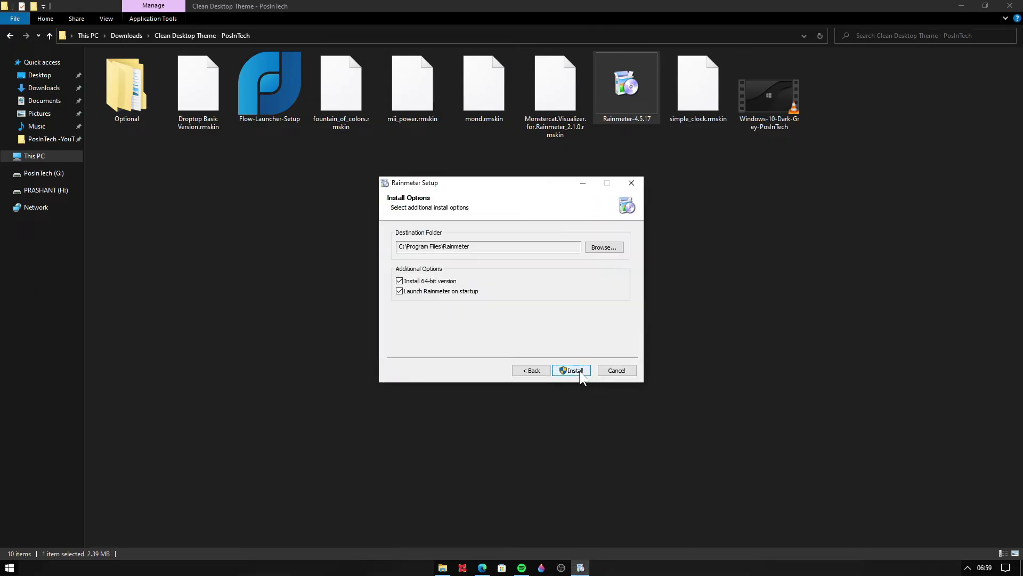
left_click(580, 373)
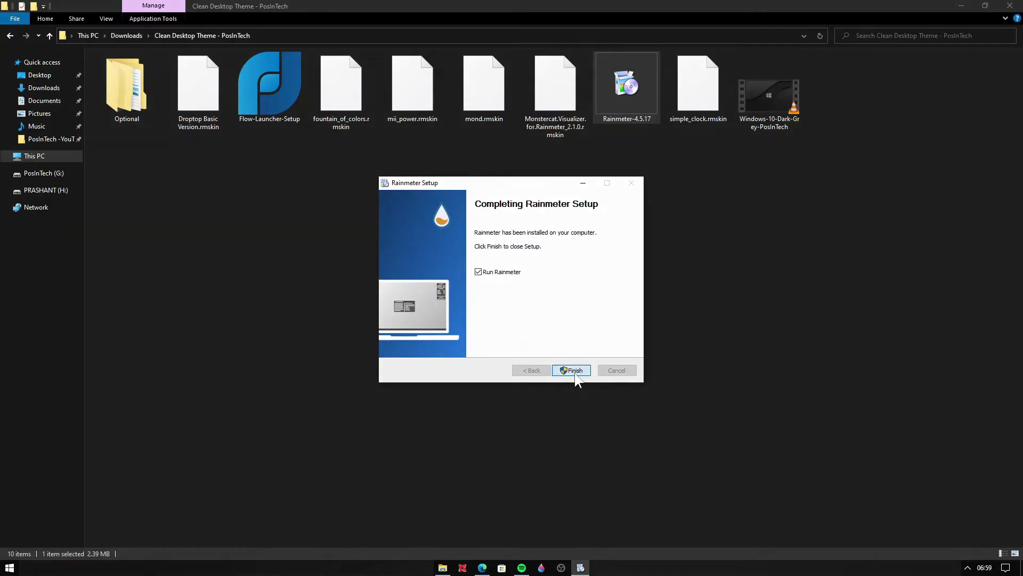
left_click(575, 372)
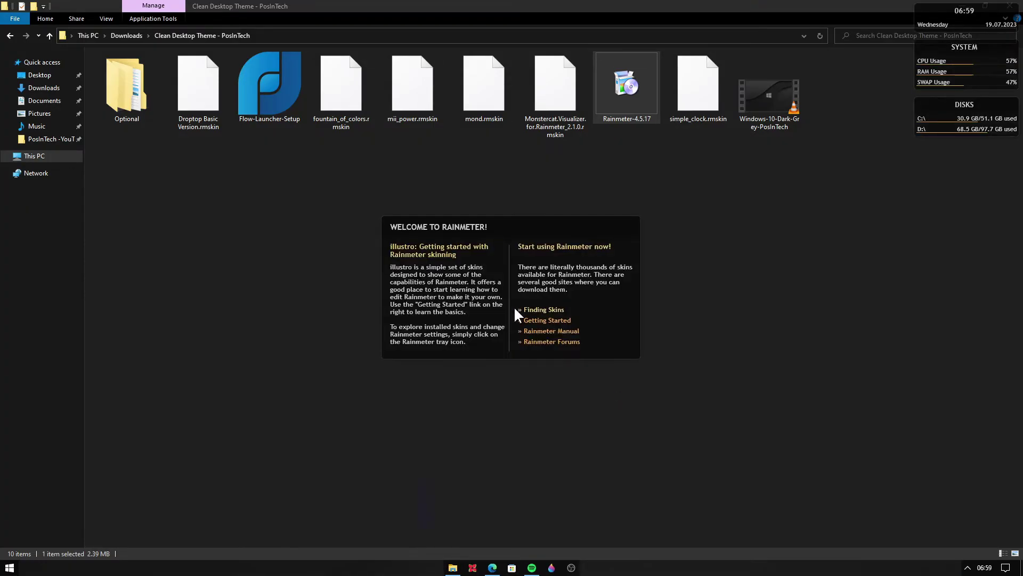
- Unload the illustro Welcome skin
right_click(547, 233)
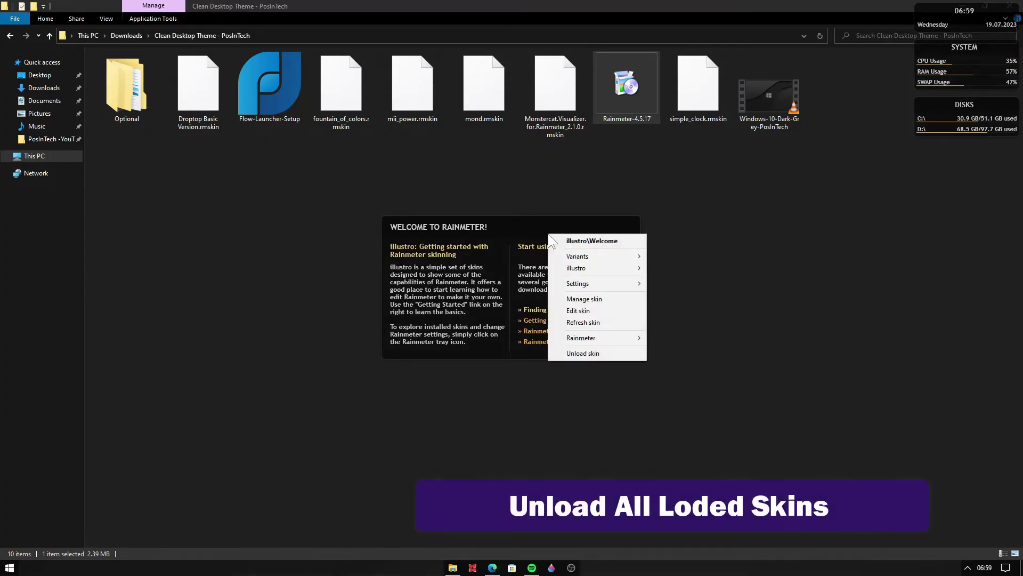
left_click(579, 353)
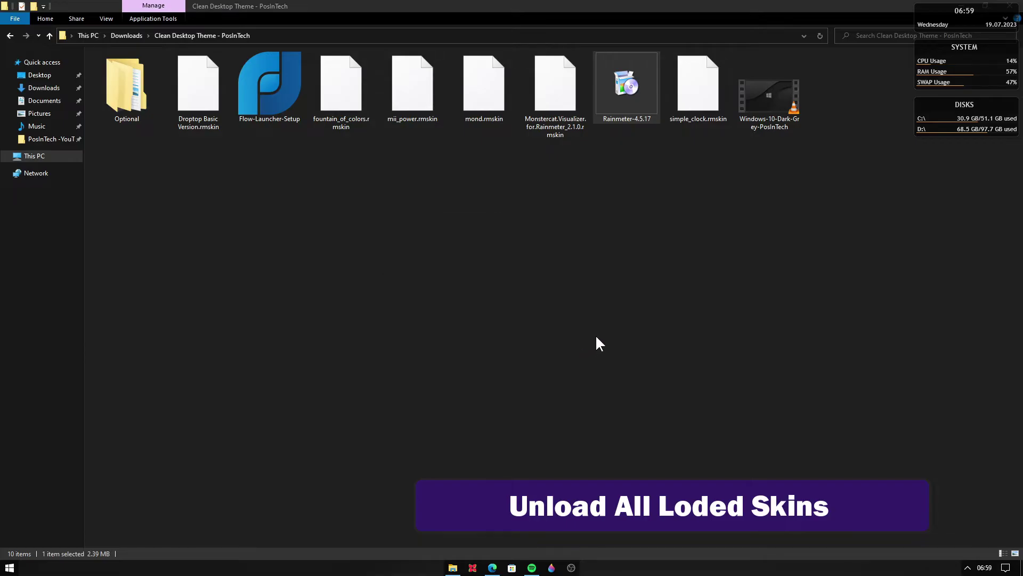
left_click(596, 339)
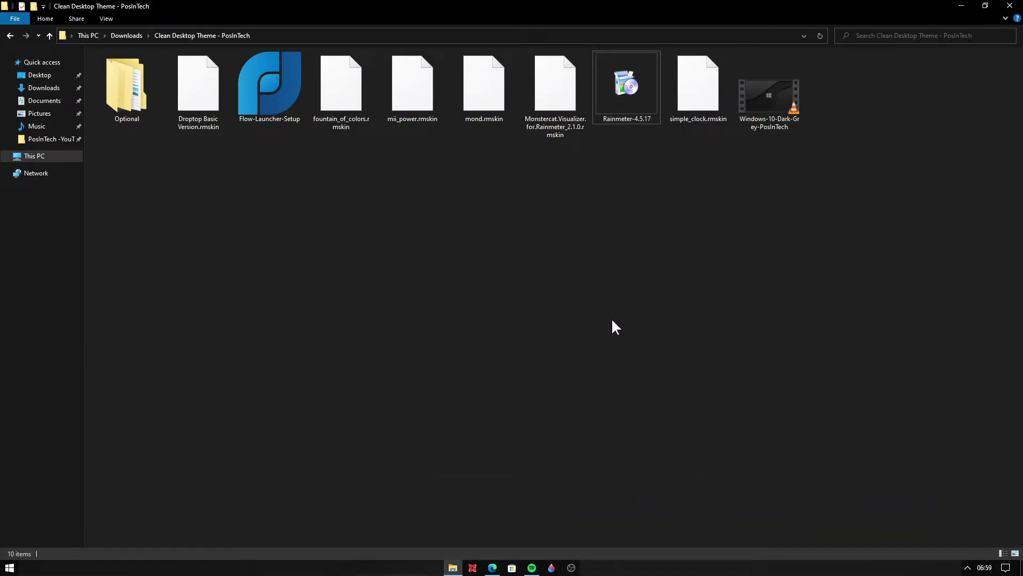
- Minimize the theme folder window and unload the illustro Clock, System and Disks skins from the desktop
left_click(969, 4)
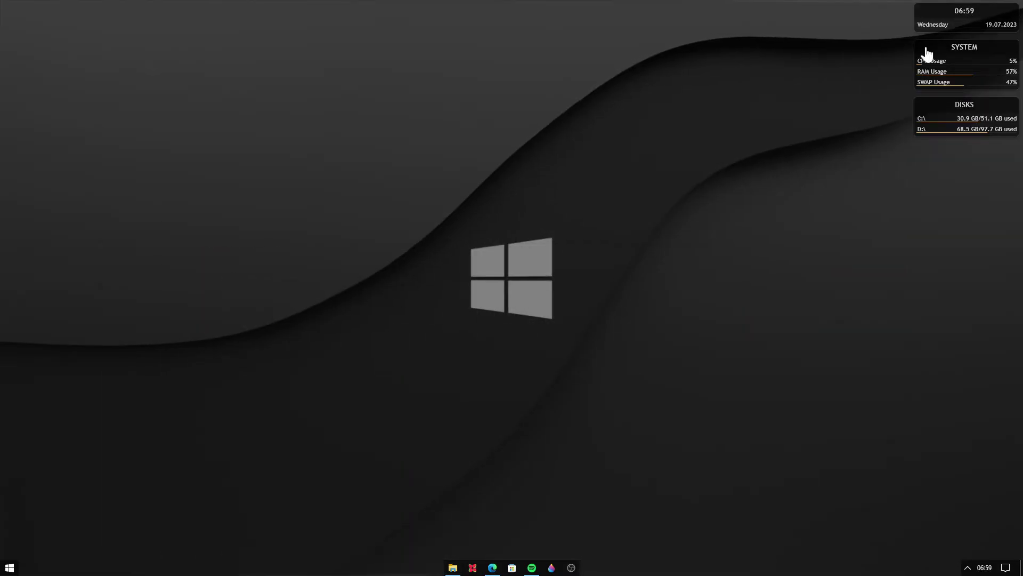
right_click(932, 10)
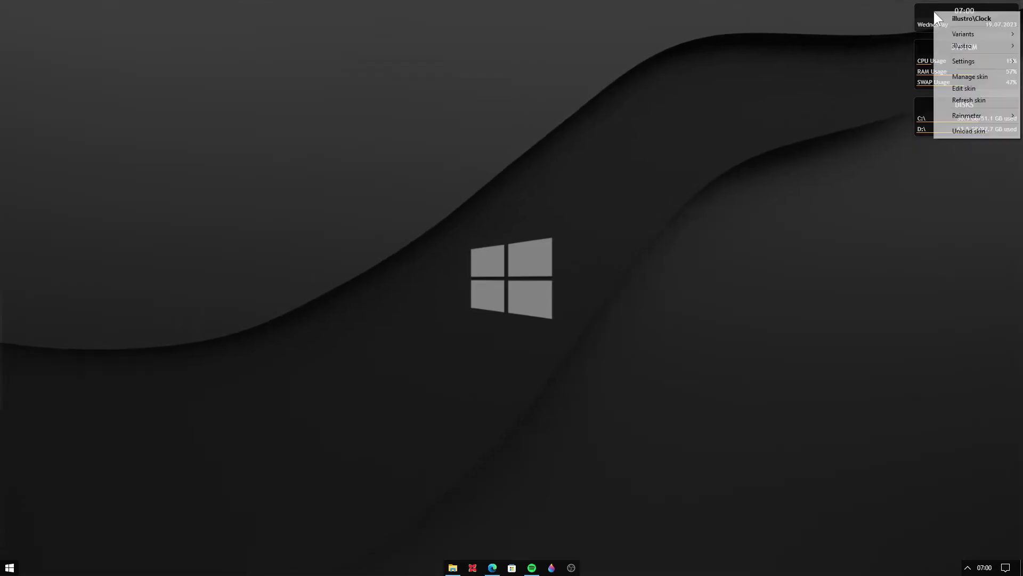
left_click(941, 114)
right_click(942, 50)
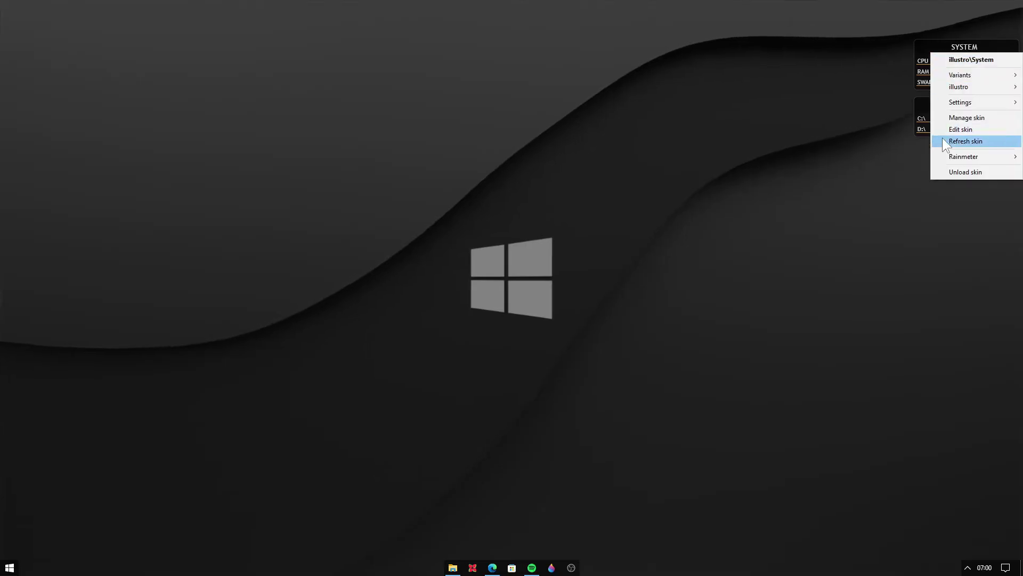
left_click(942, 169)
right_click(944, 105)
left_click(952, 221)
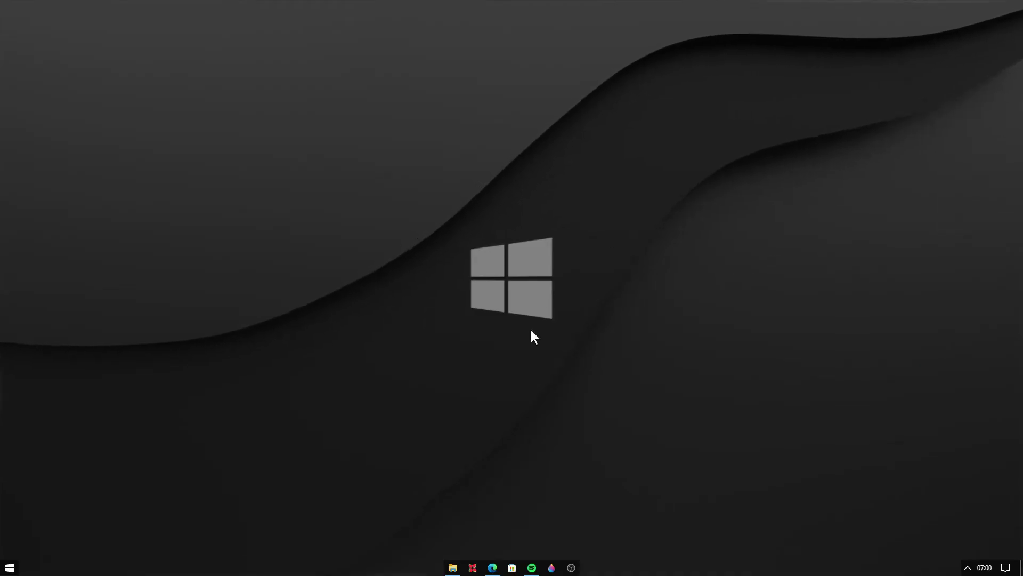
- Install the simple_clock.rmskin package from the theme folder, and close the folder window
left_click(453, 568)
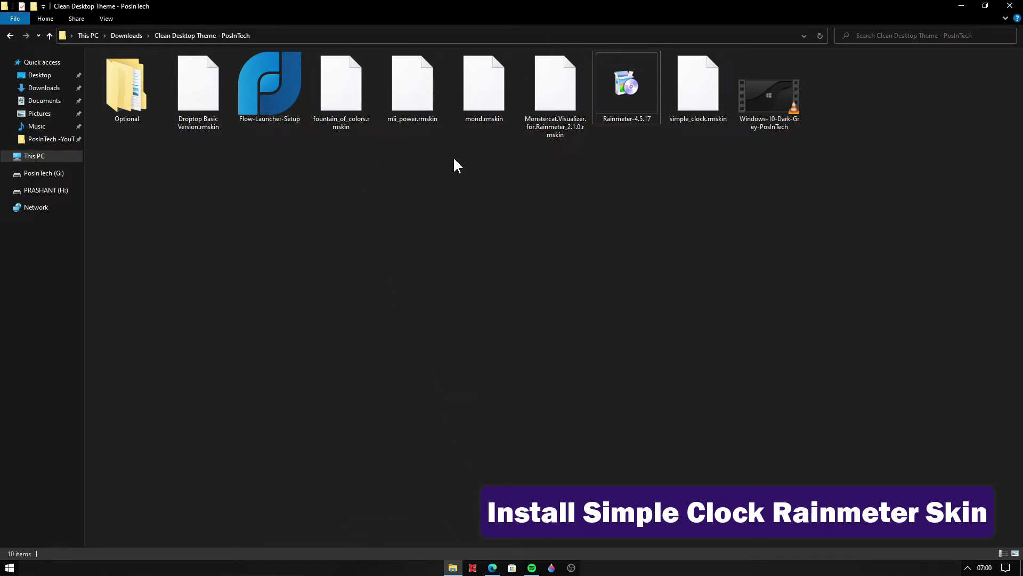
left_click(689, 100)
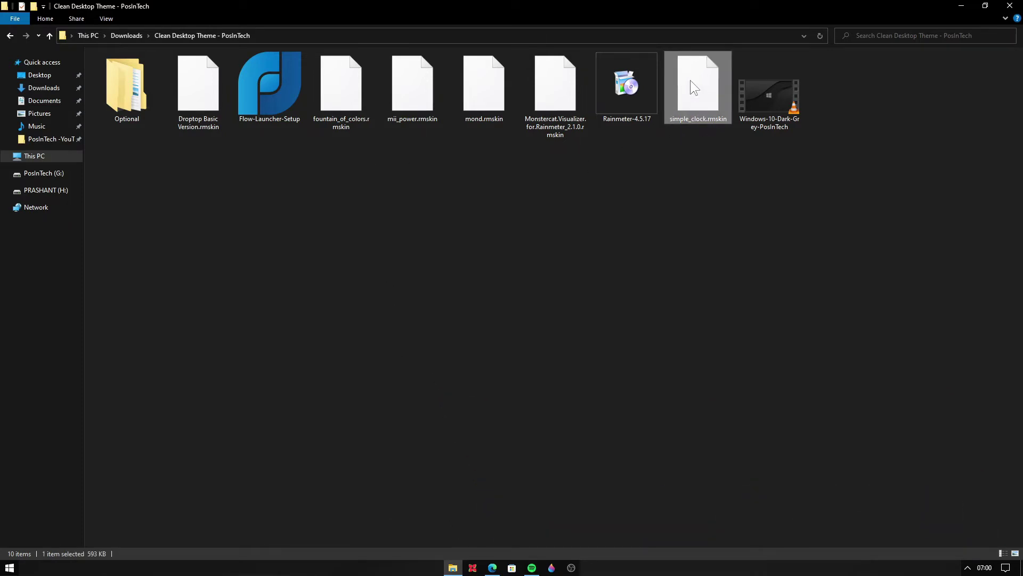
right_click(690, 80)
left_click(712, 97)
left_click(554, 367)
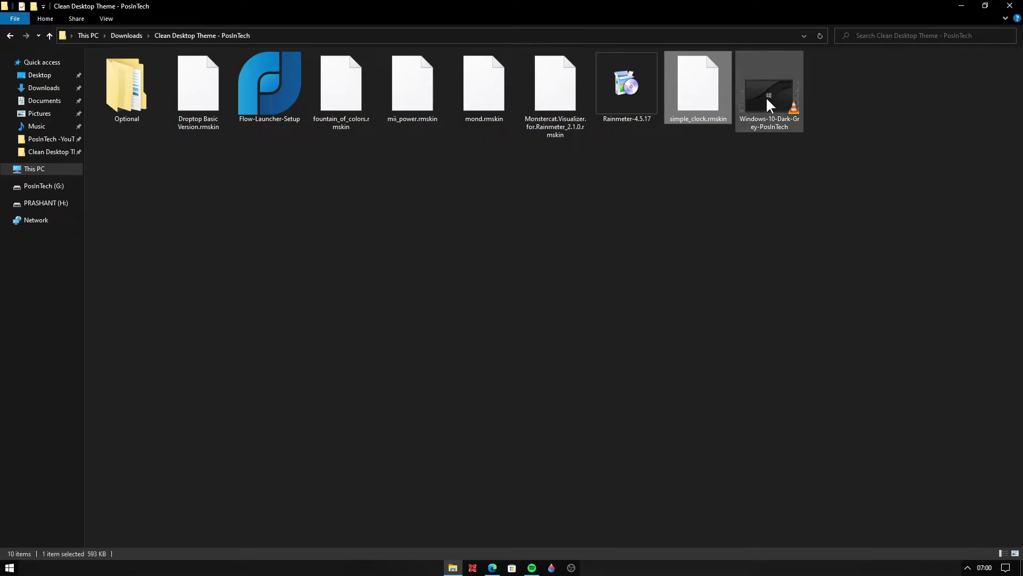
left_click(1006, 6)
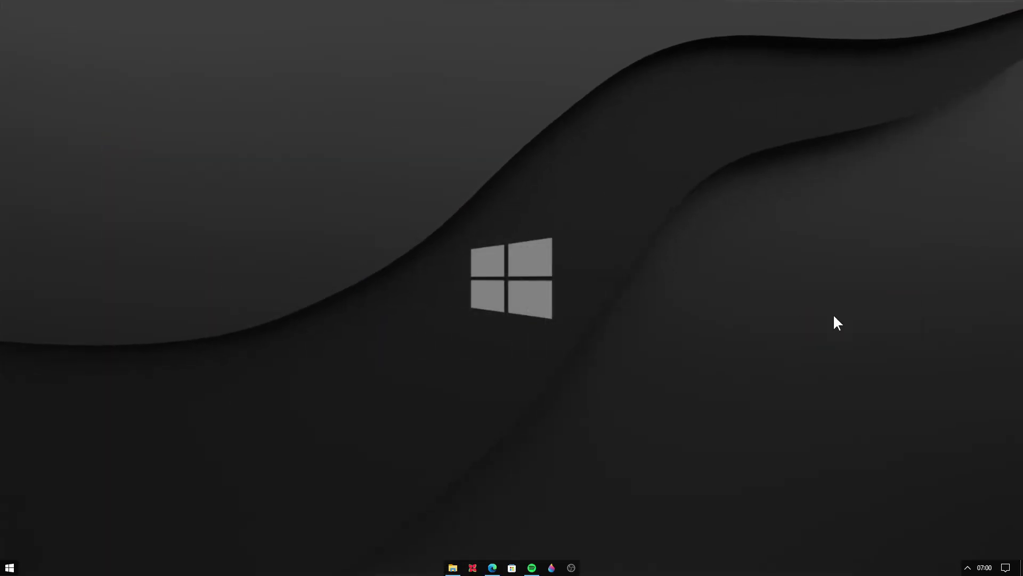
- Open the Rainmeter manager and refresh all skins
left_click(968, 567)
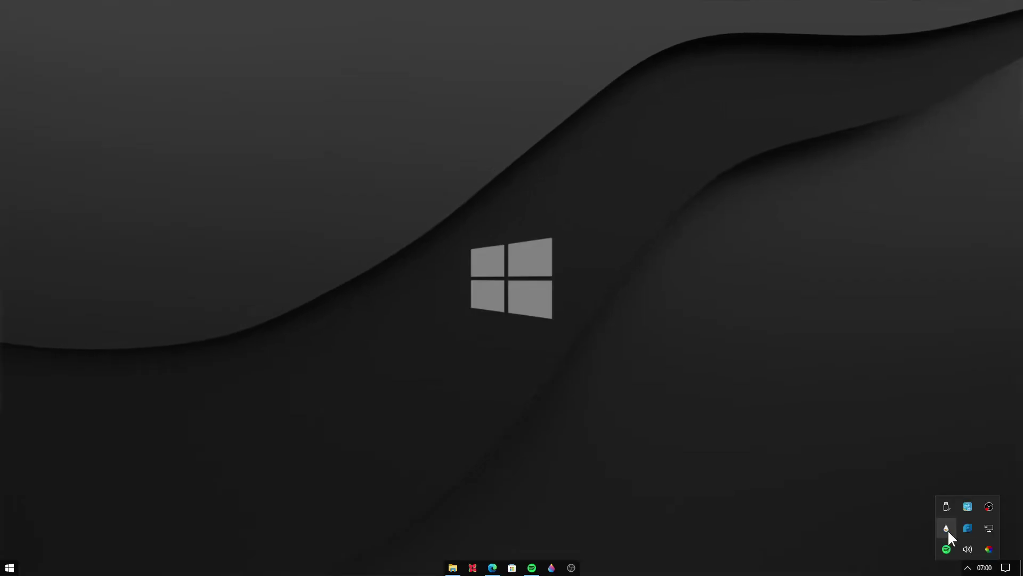
double_click(946, 528)
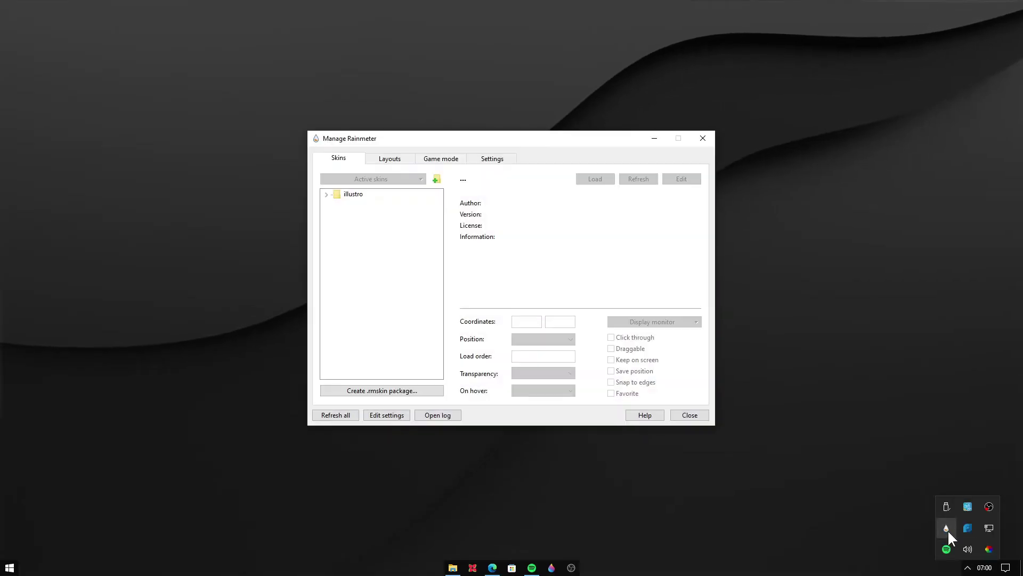
left_click(335, 415)
left_click(968, 567)
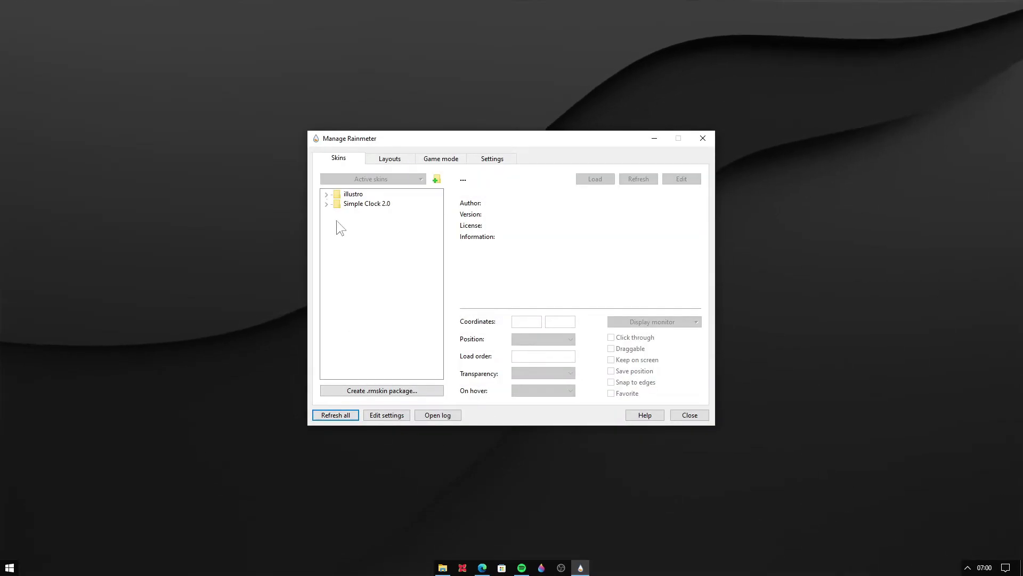
- Load clock.ini from the Classic Version of Simple Clock 2.0, and move the clock down the desktop's left edge to about 0, 633
left_click(326, 204)
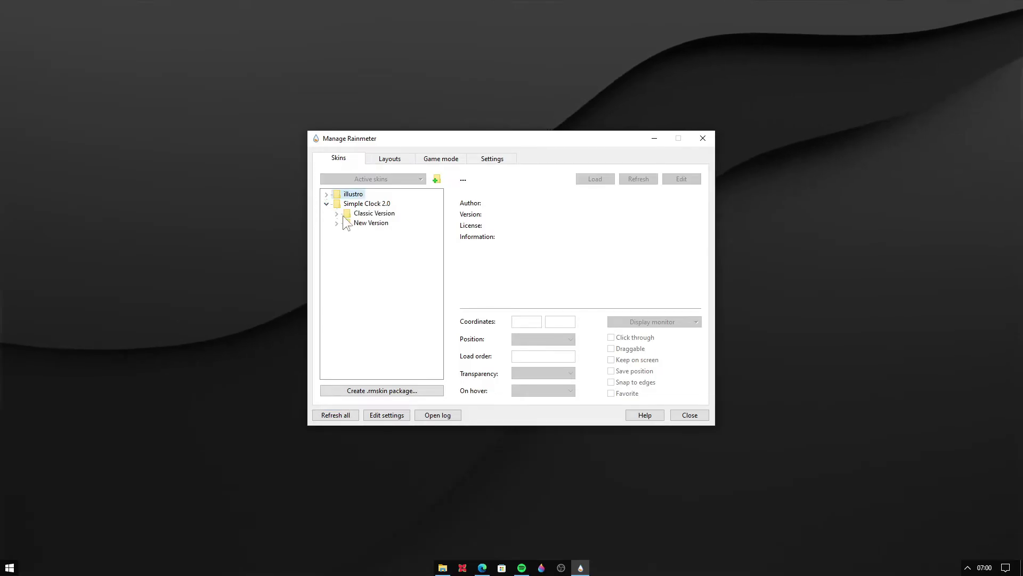
left_click(338, 214)
right_click(360, 221)
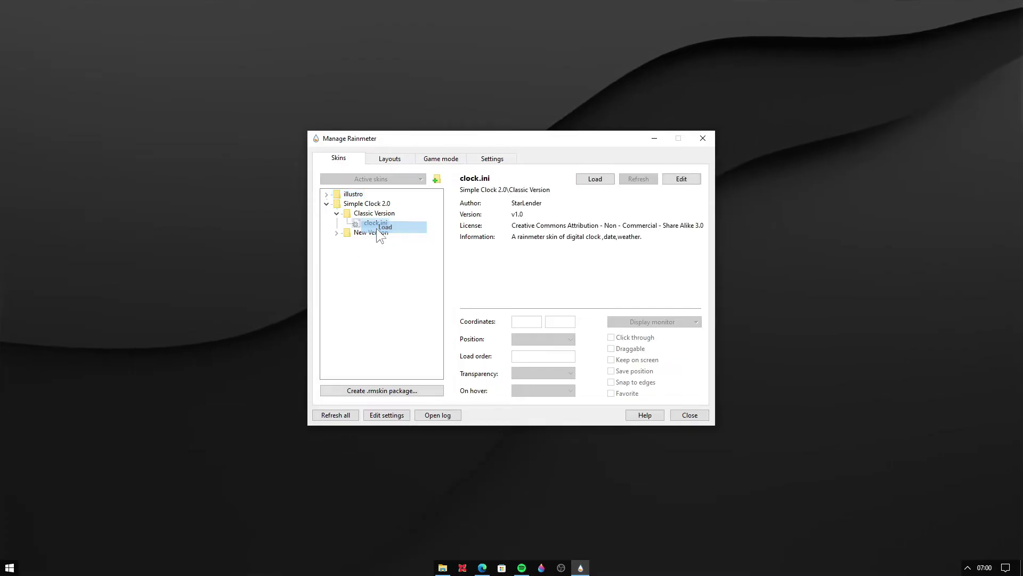
left_click(376, 228)
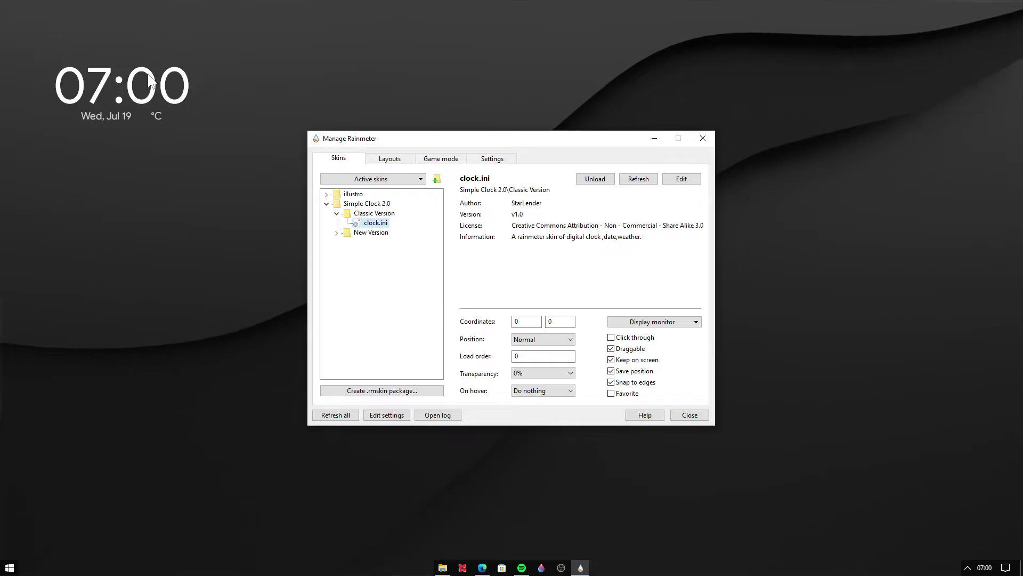
left_click_drag(143, 88, 128, 416)
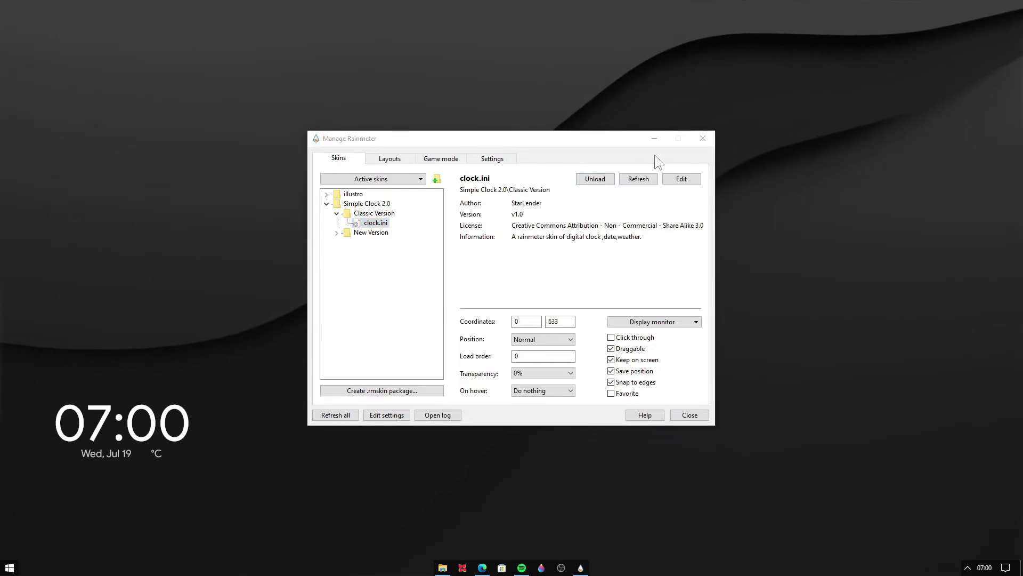
left_click(337, 213)
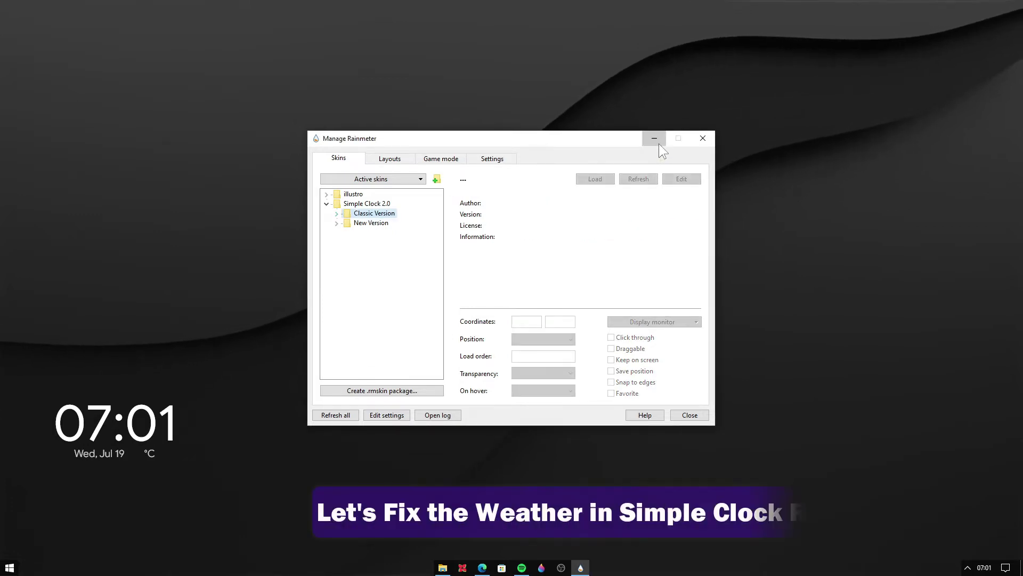
left_click(655, 140)
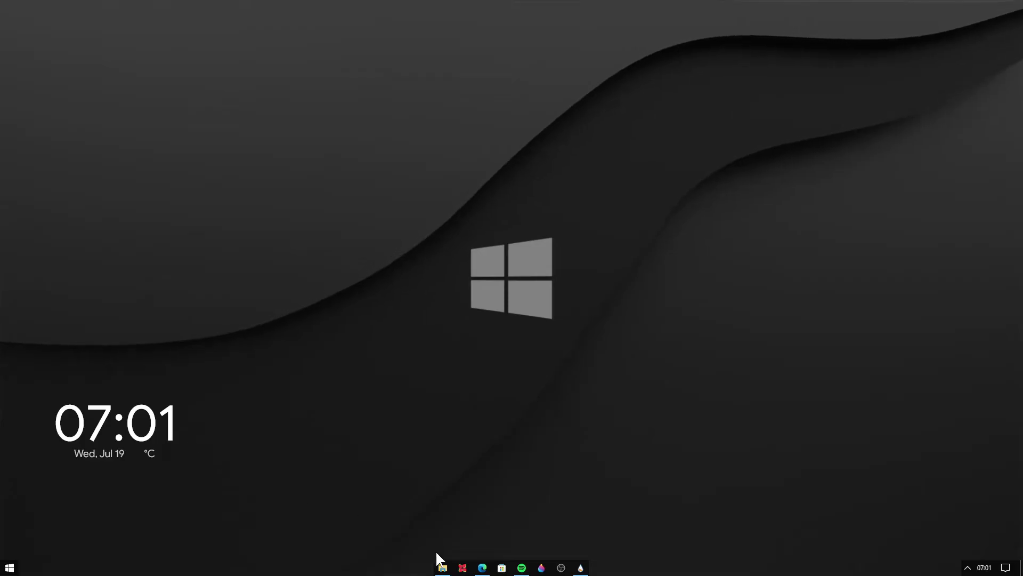
left_click(443, 567)
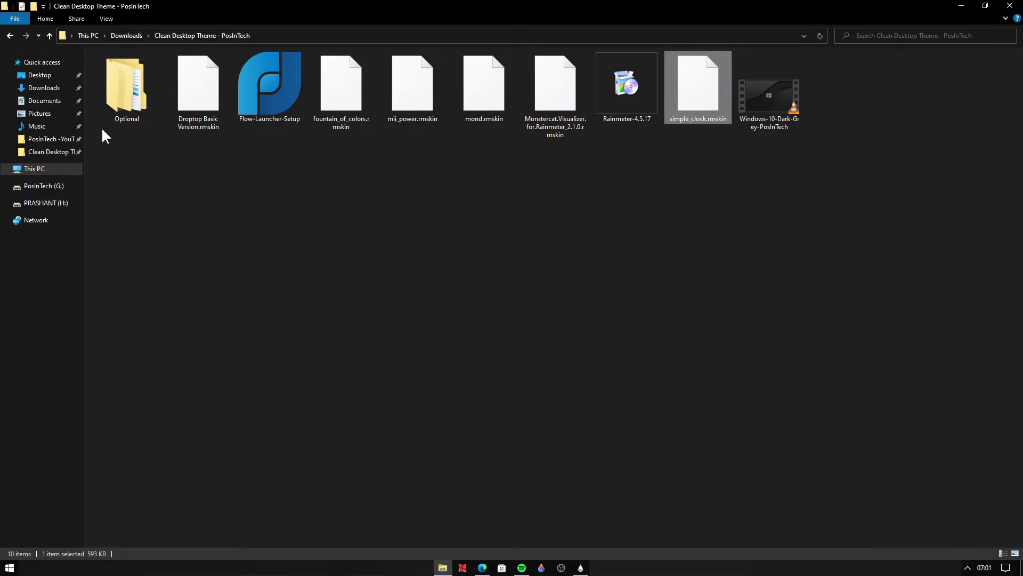
left_click(38, 107)
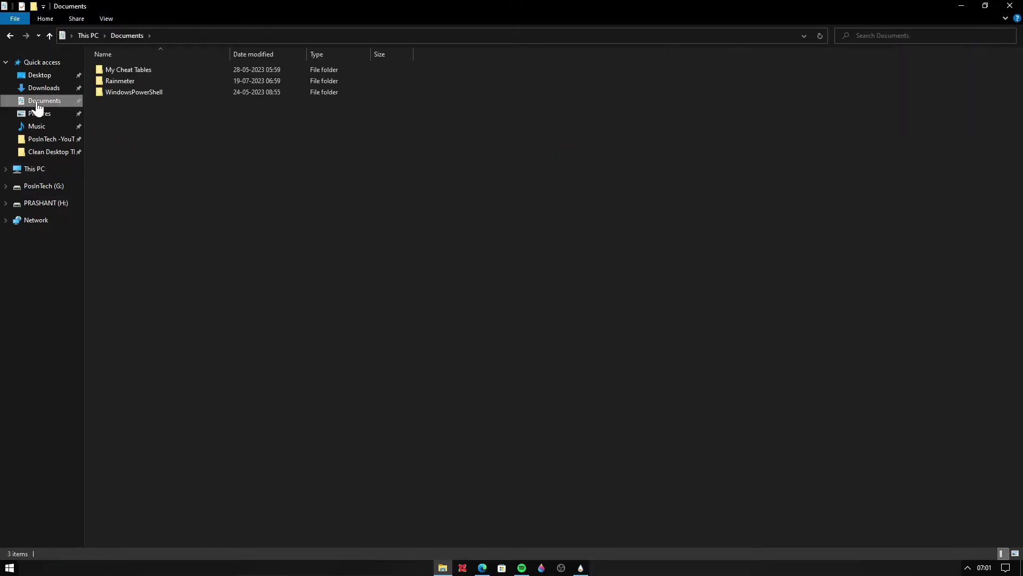
double_click(129, 80)
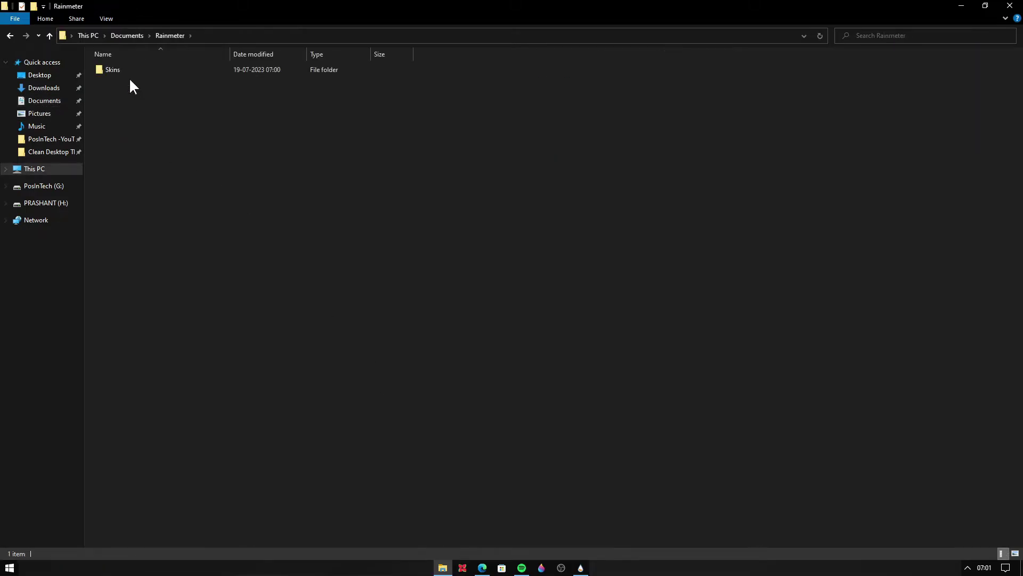
double_click(138, 70)
left_click(148, 93)
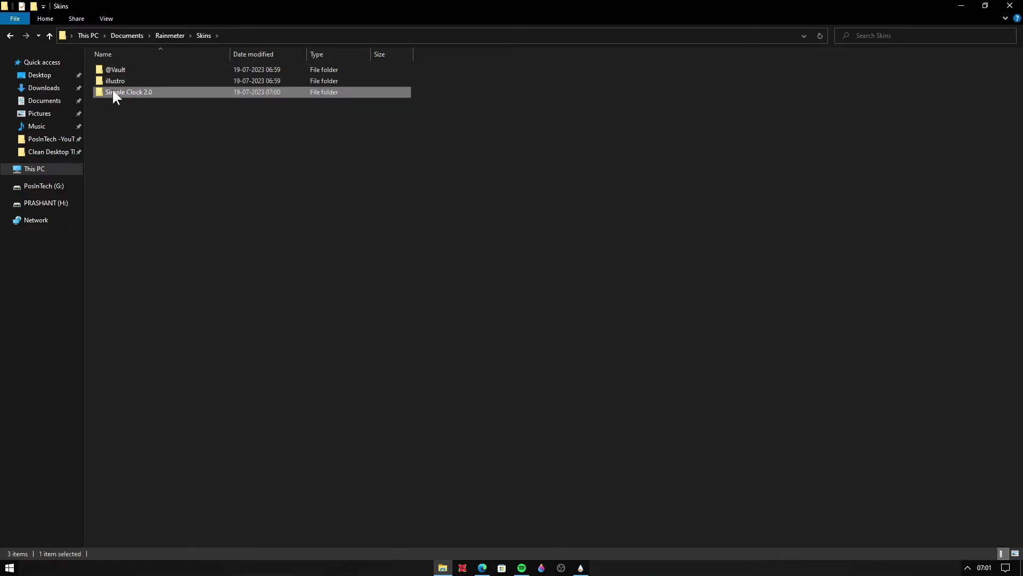
double_click(128, 91)
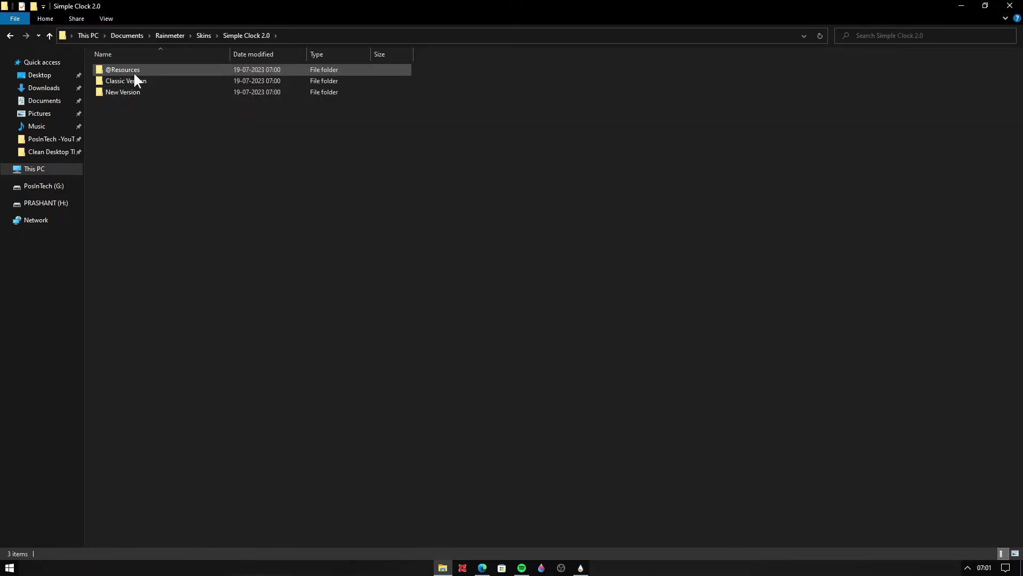
double_click(138, 70)
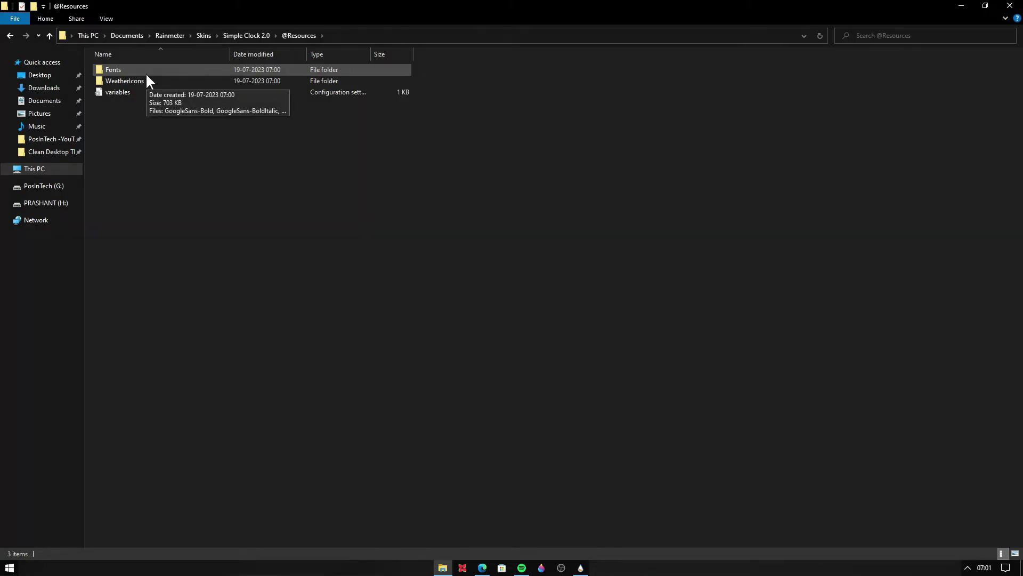
left_click(359, 36)
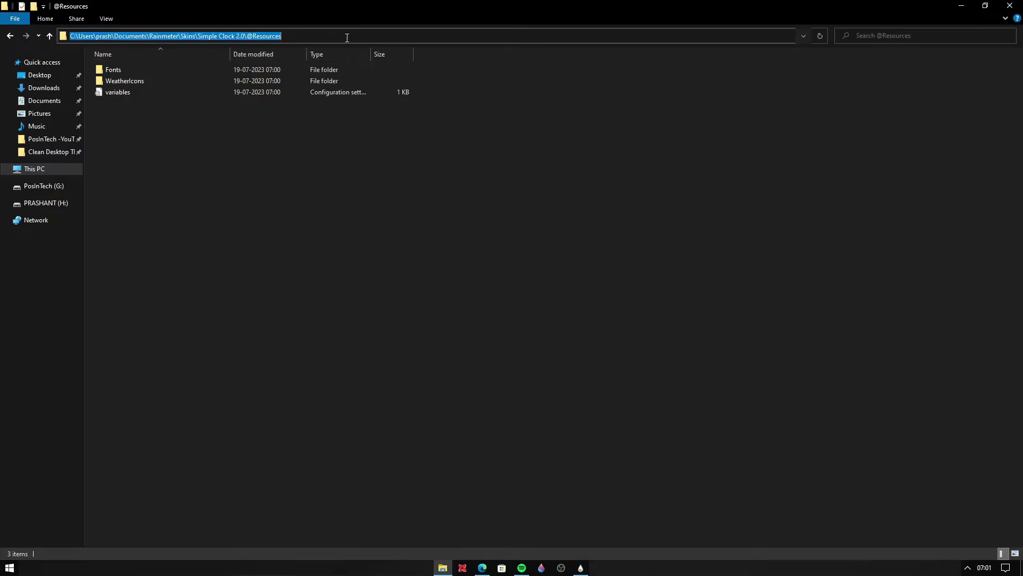
left_click(340, 143)
left_click(124, 90)
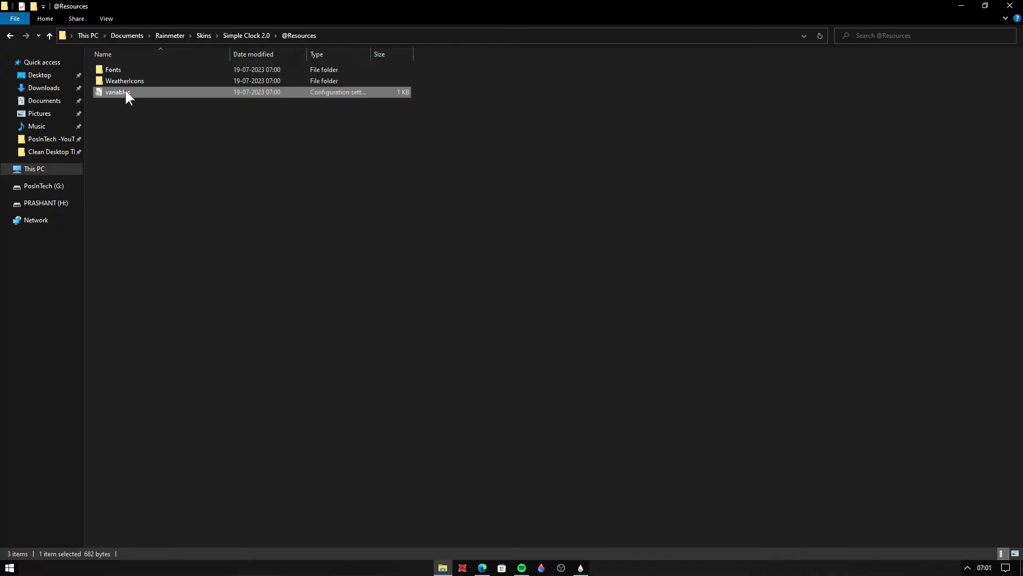
right_click(125, 89)
left_click(153, 99)
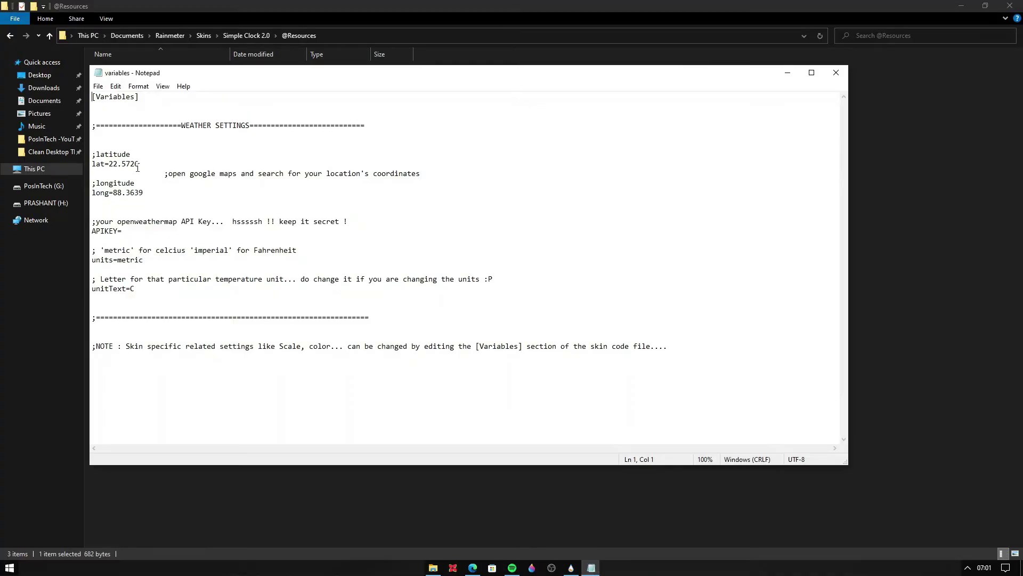
left_click(192, 165)
left_click(1009, 6)
left_click_drag(662, 74, 813, 43)
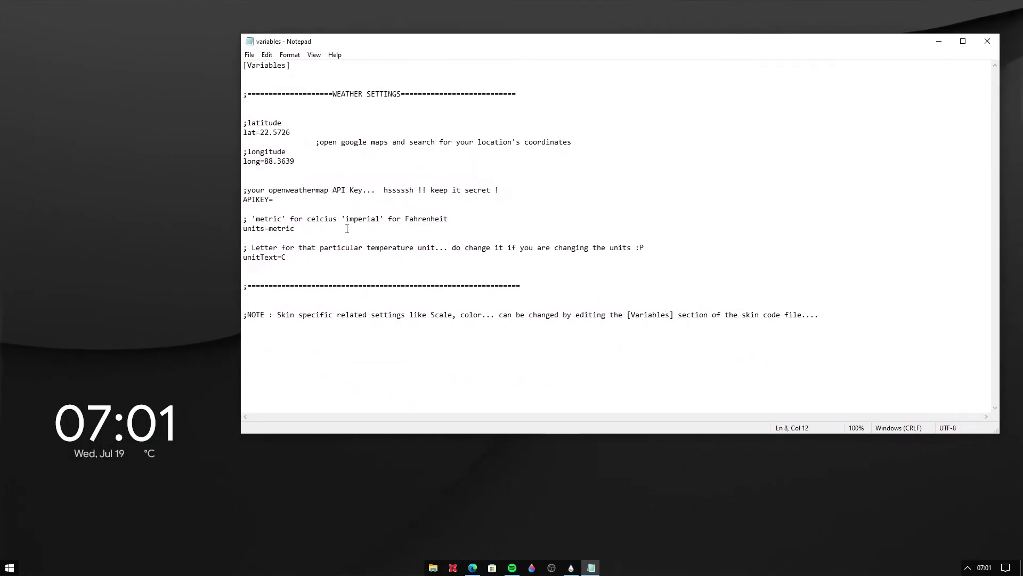
- Switch to Edge, copy the API key from the article's Rainmeter section, and minimize the browser
left_click(472, 568)
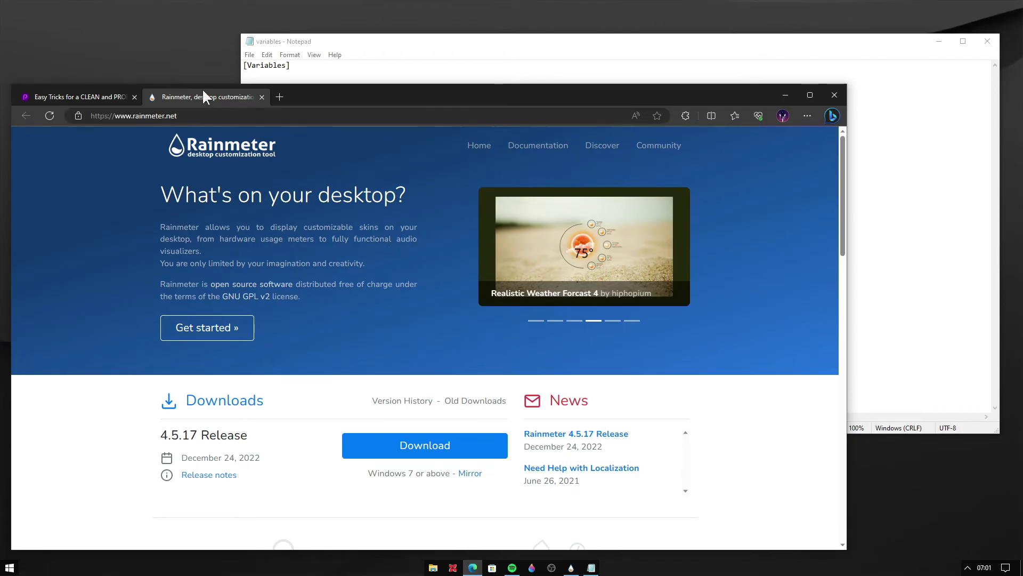
left_click(96, 97)
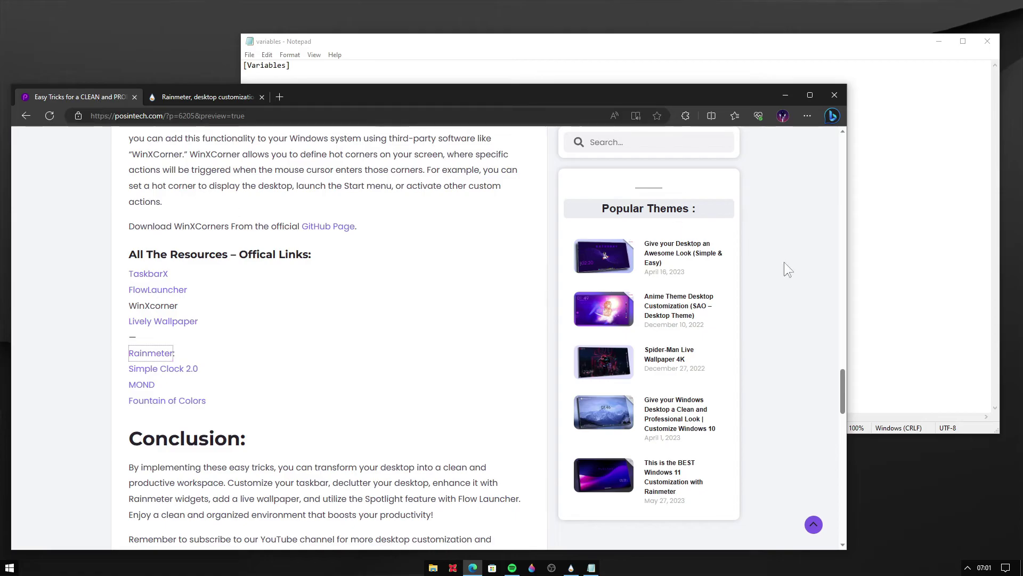
left_click_drag(846, 378, 827, 179)
scroll(746, 228, "up", 2)
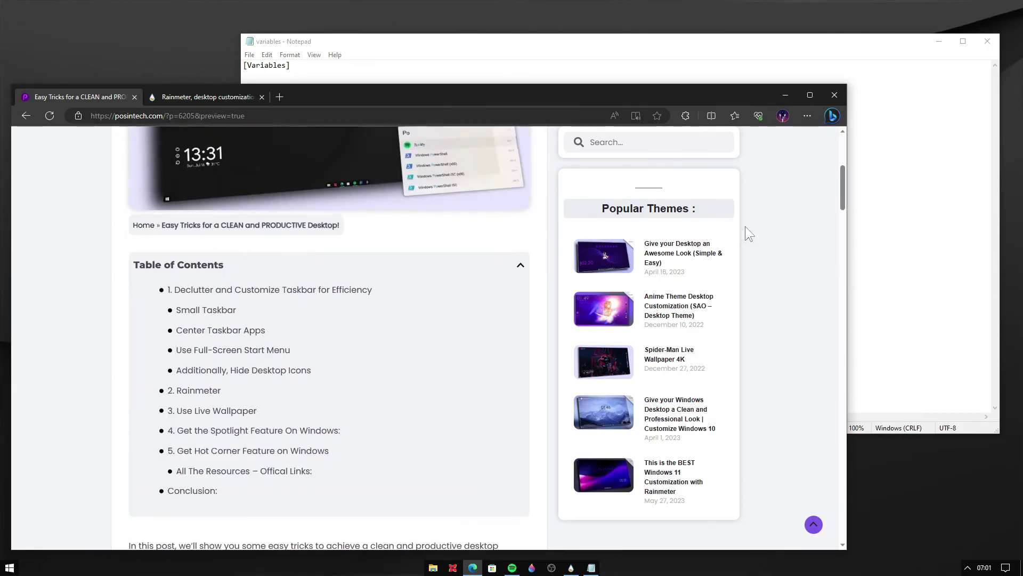
left_click(180, 394)
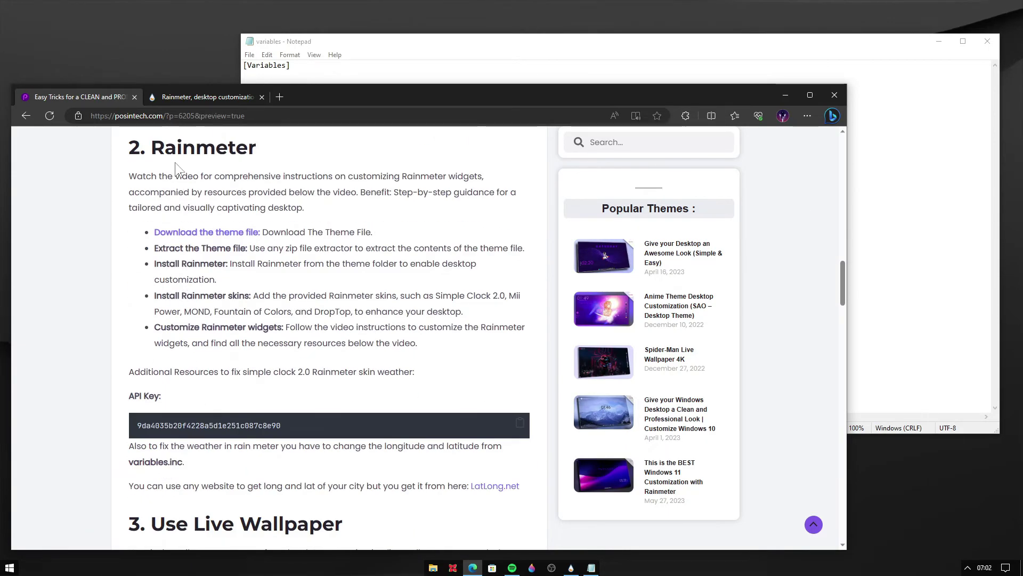
scroll(192, 358, "down", 2)
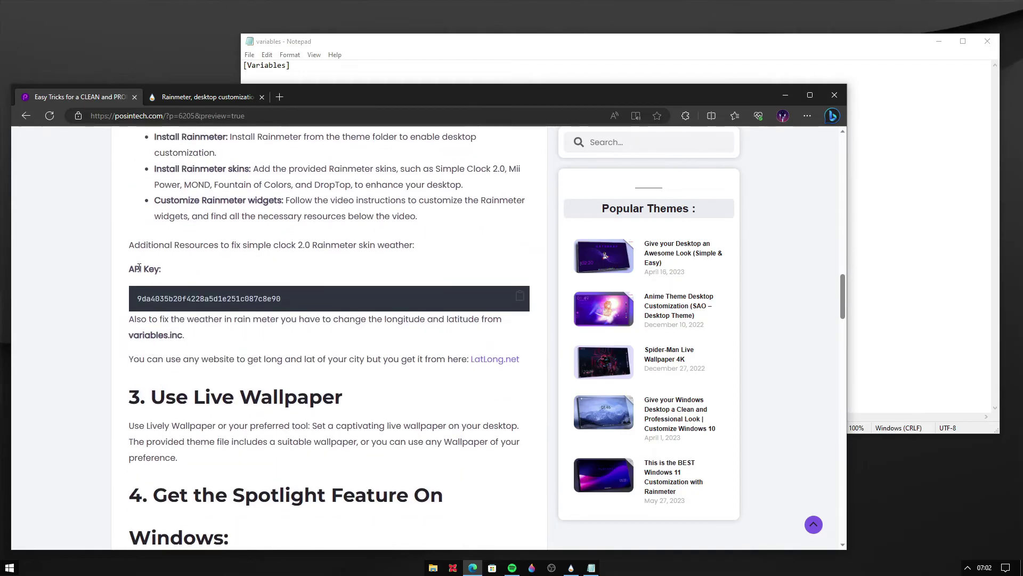
left_click(178, 270)
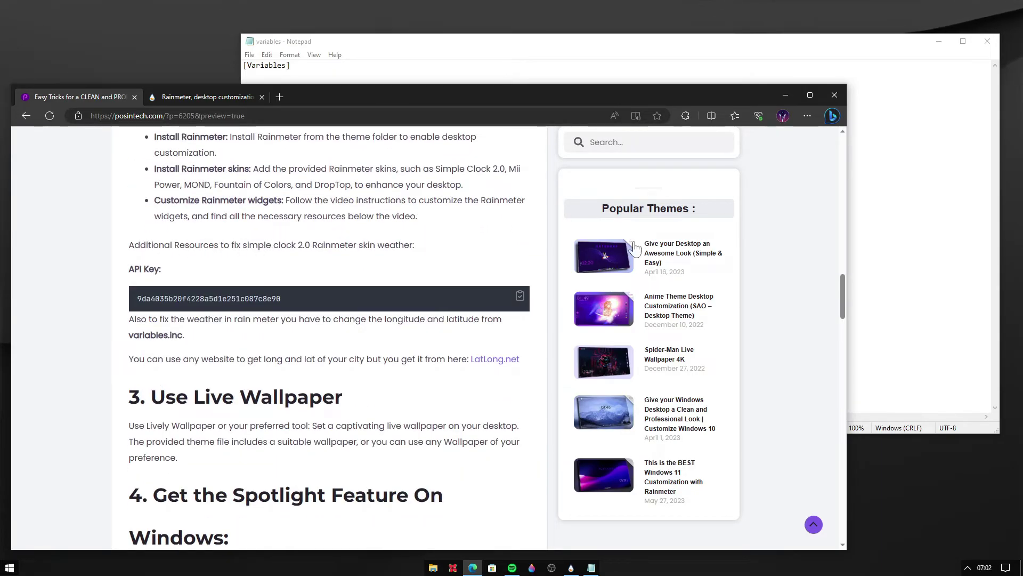
left_click(786, 95)
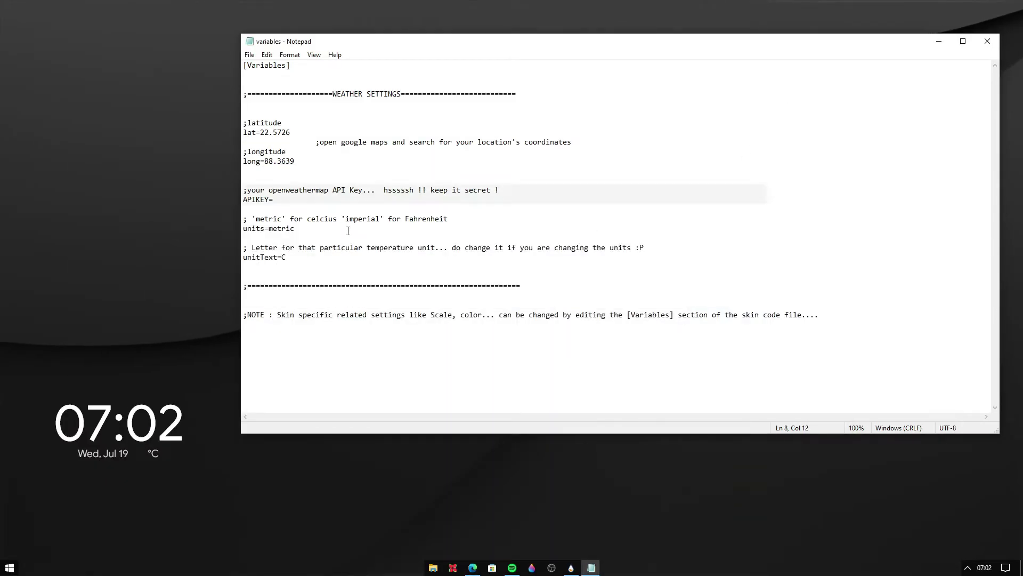
- Paste the OpenWeatherMap API key after APIKEY= in the variables file
left_click(278, 200)
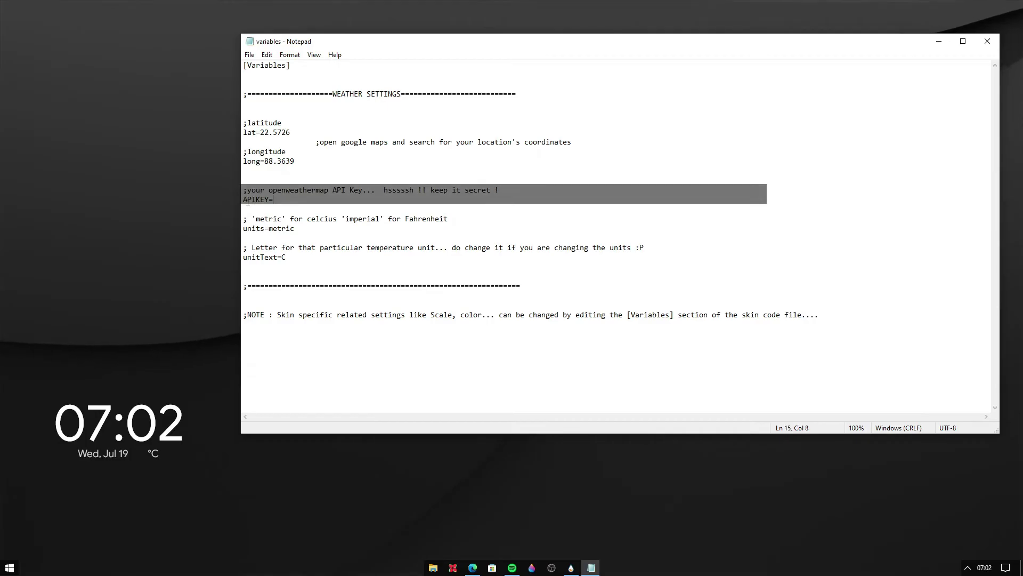
right_click(277, 201)
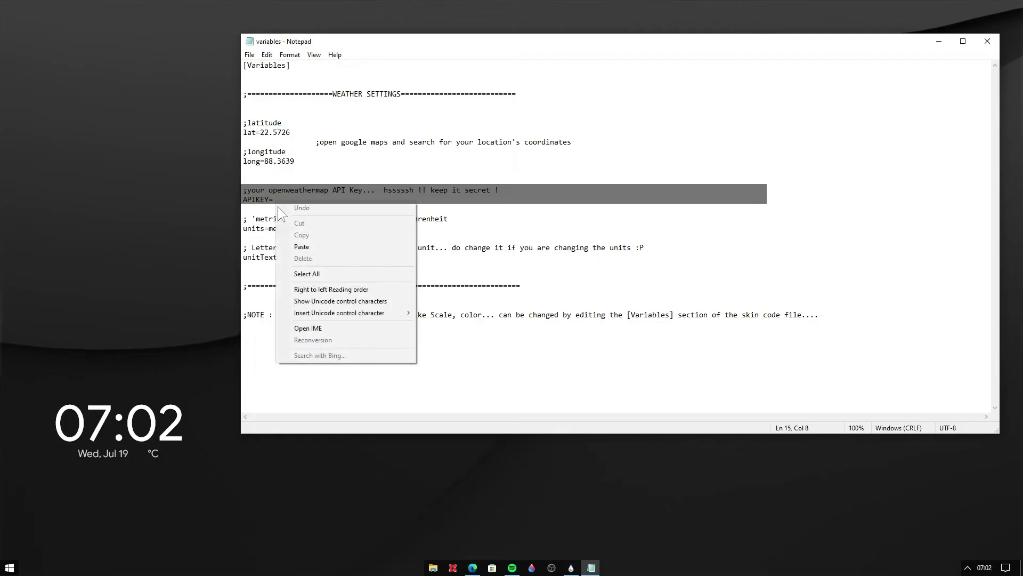
left_click(301, 244)
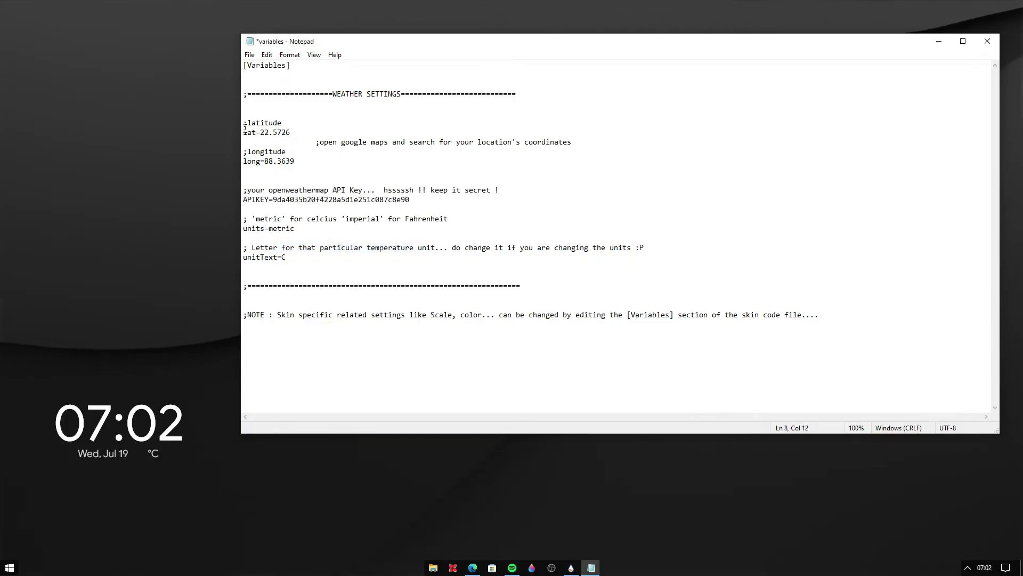
- Switch back to Edge and open the LatLong.net link given in the article for finding city coordinates
left_click_drag(246, 123, 312, 124)
left_click(307, 154)
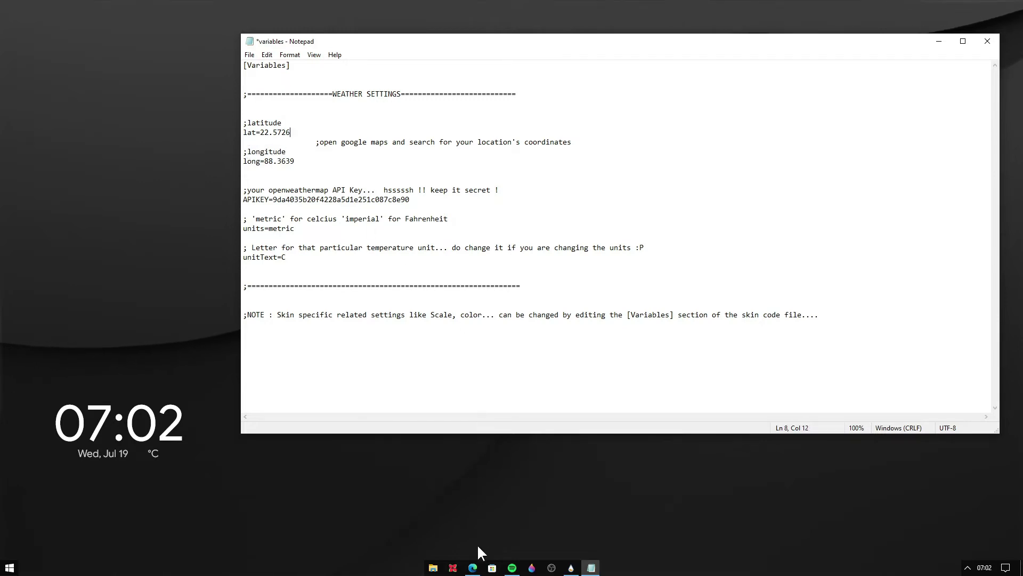
left_click(473, 568)
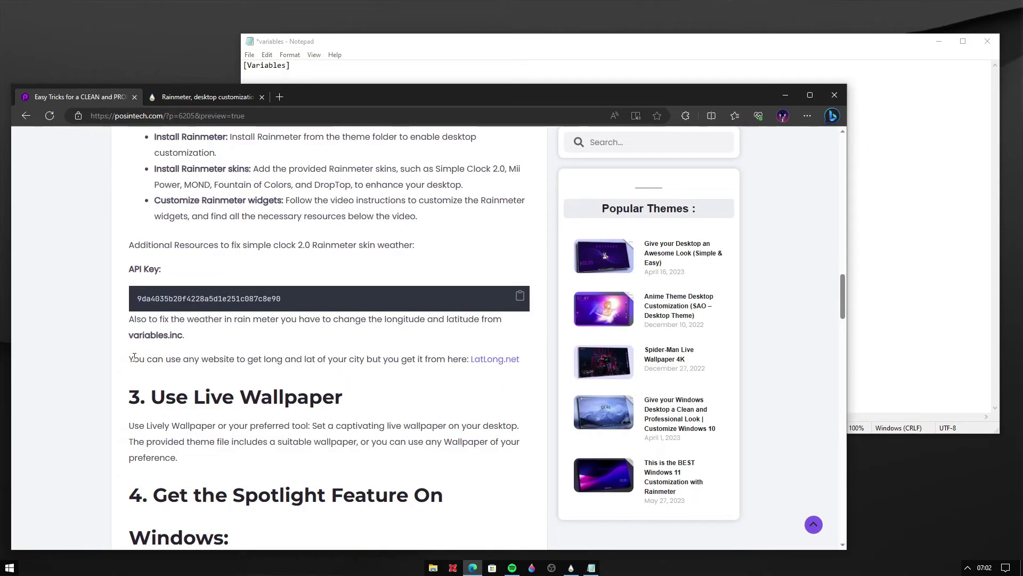
left_click_drag(134, 356, 465, 366)
left_click(465, 366)
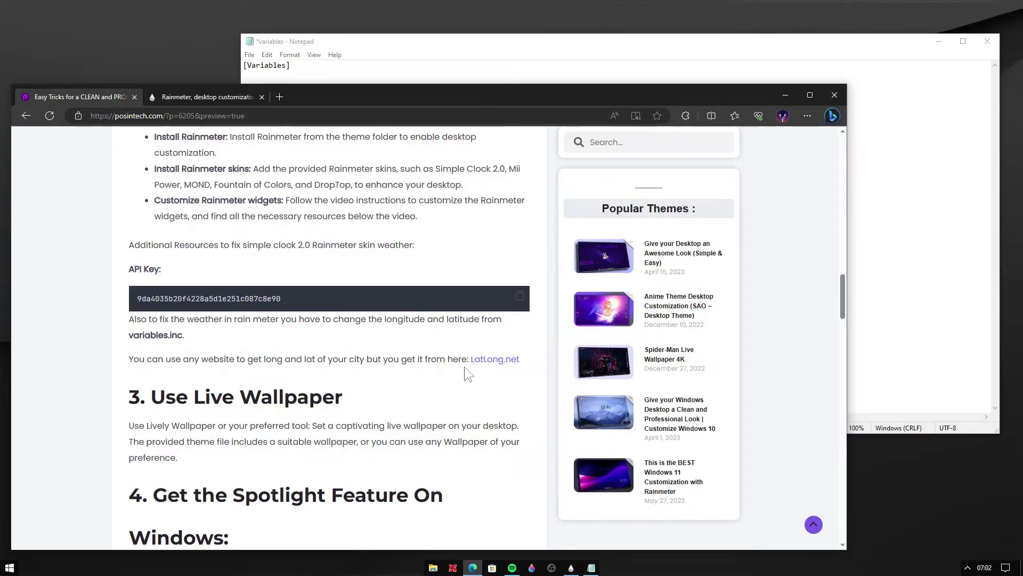
left_click(504, 358)
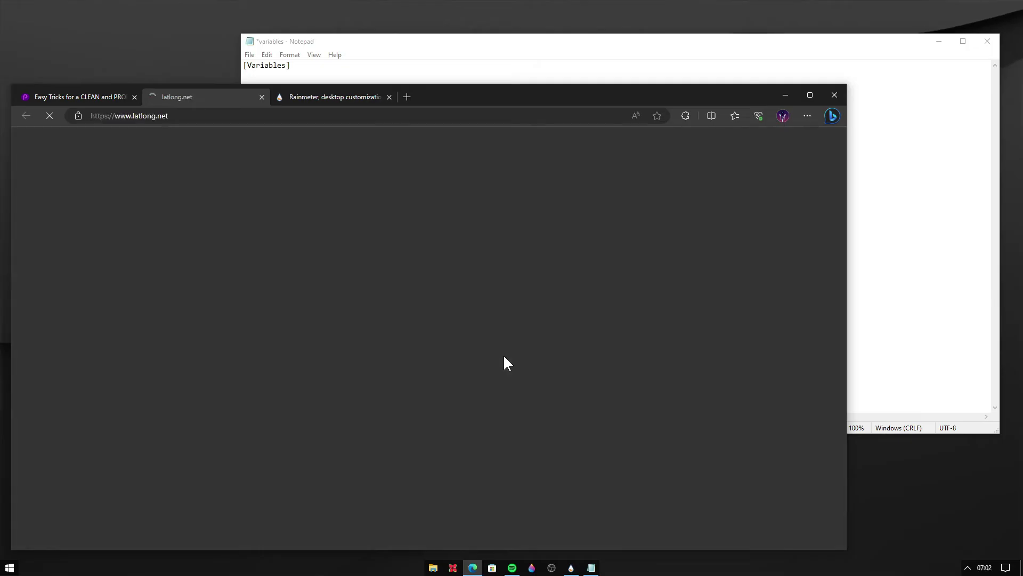
- Look up the latitude and longitude of New Delhi on LatLong.net
scroll(842, 153, "down", 1)
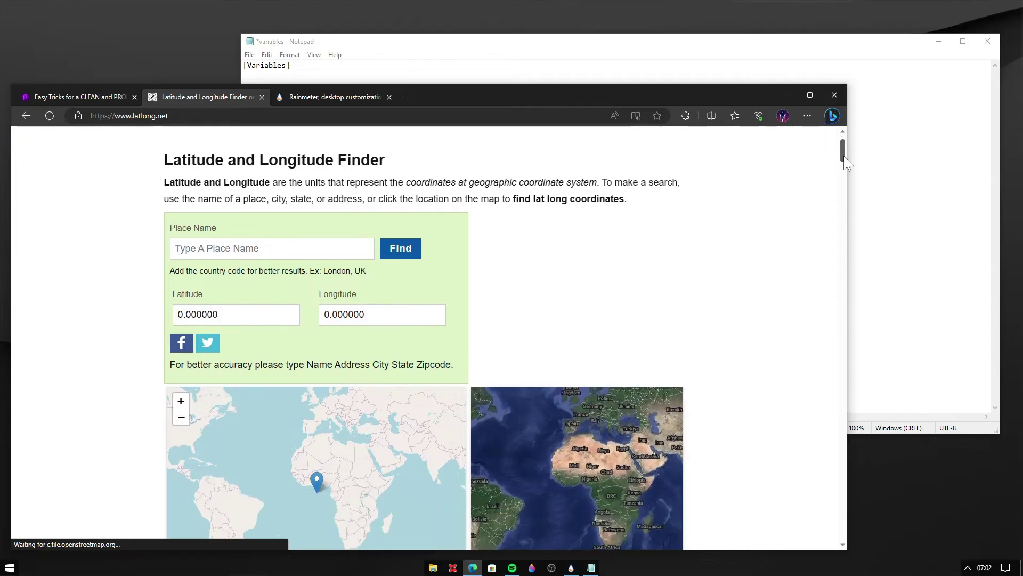
left_click(283, 248)
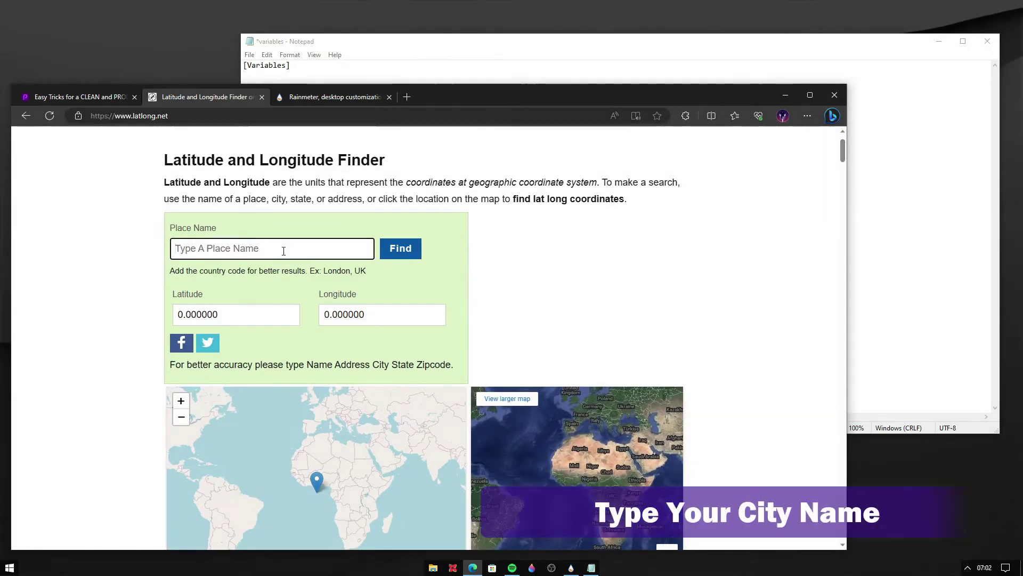
type("New Delhi")
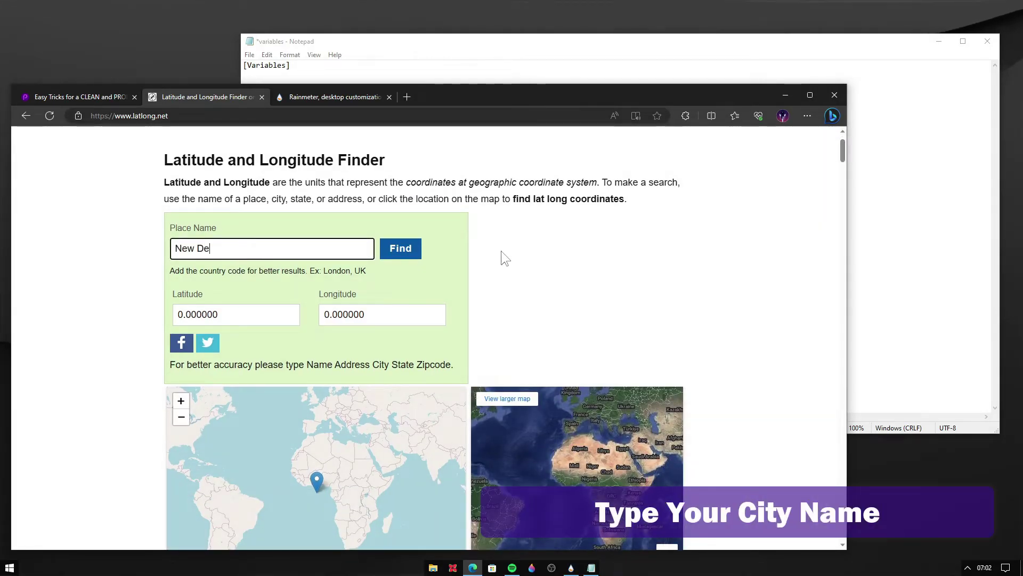
left_click(399, 251)
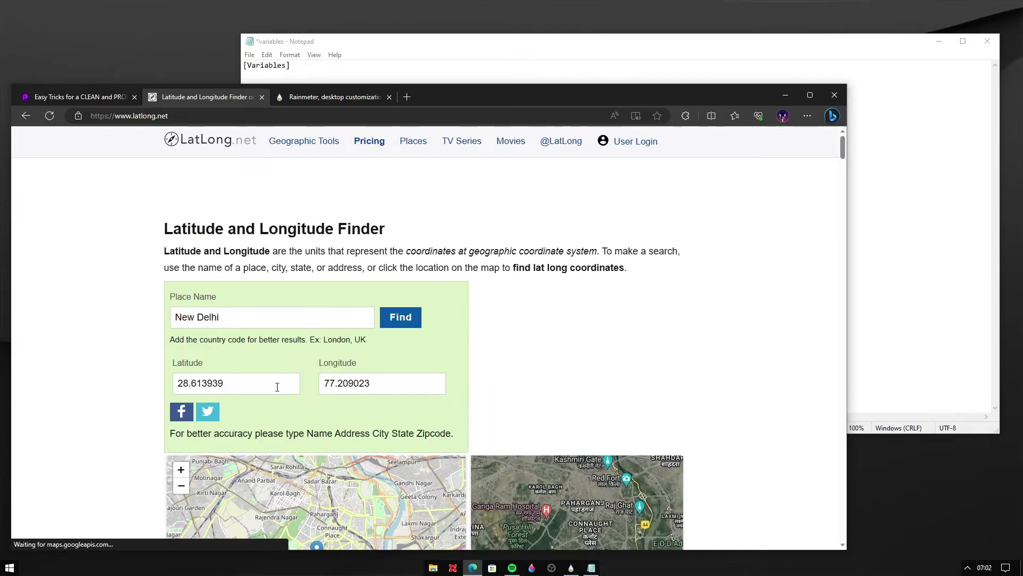
- Copy the New Delhi latitude from LatLong.net and set lat to 28.613939 in the variables file in Notepad
left_click_drag(175, 382, 224, 383)
left_click_drag(335, 382, 372, 381)
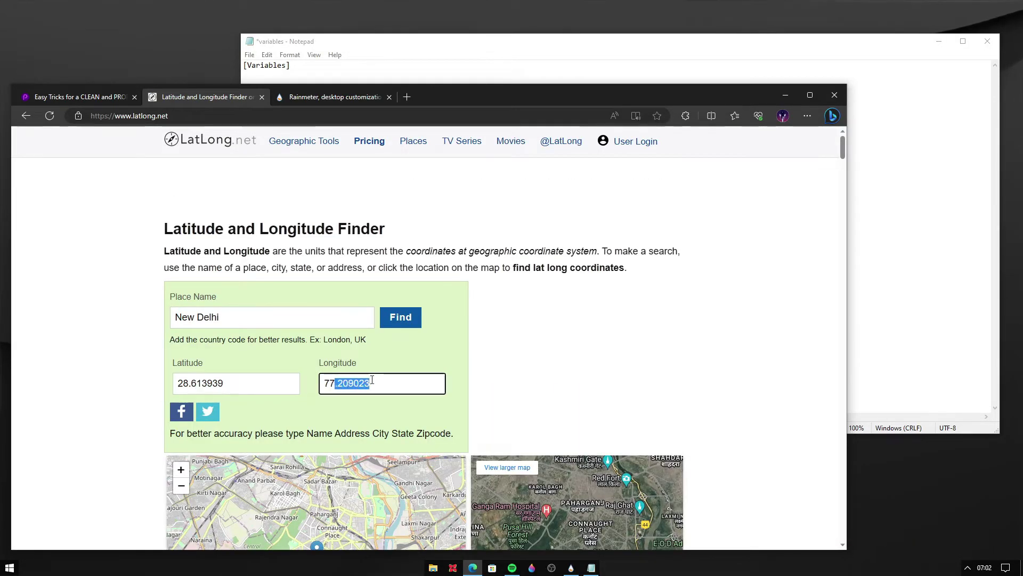
double_click(235, 390)
right_click(196, 382)
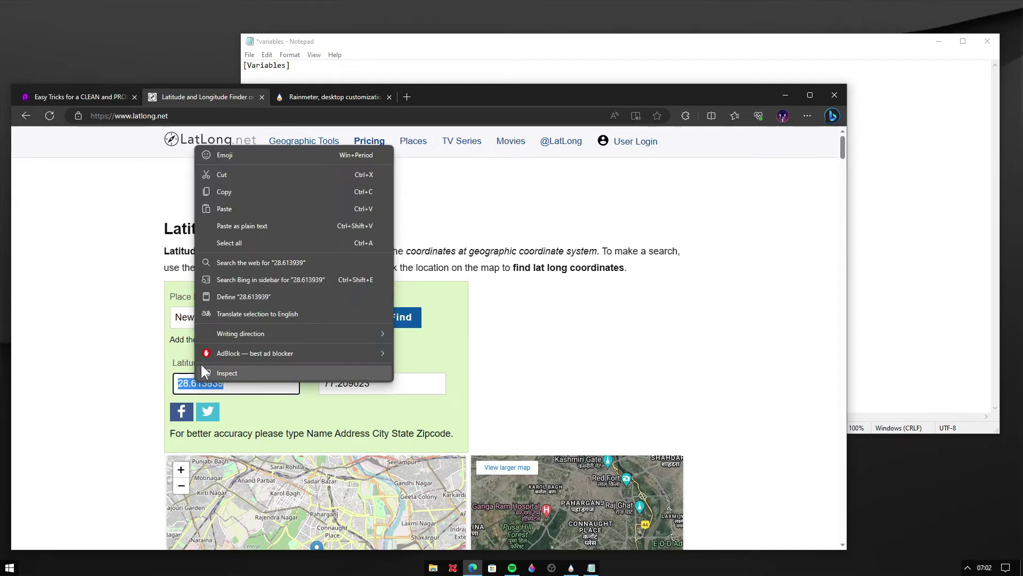
left_click(220, 190)
left_click(325, 44)
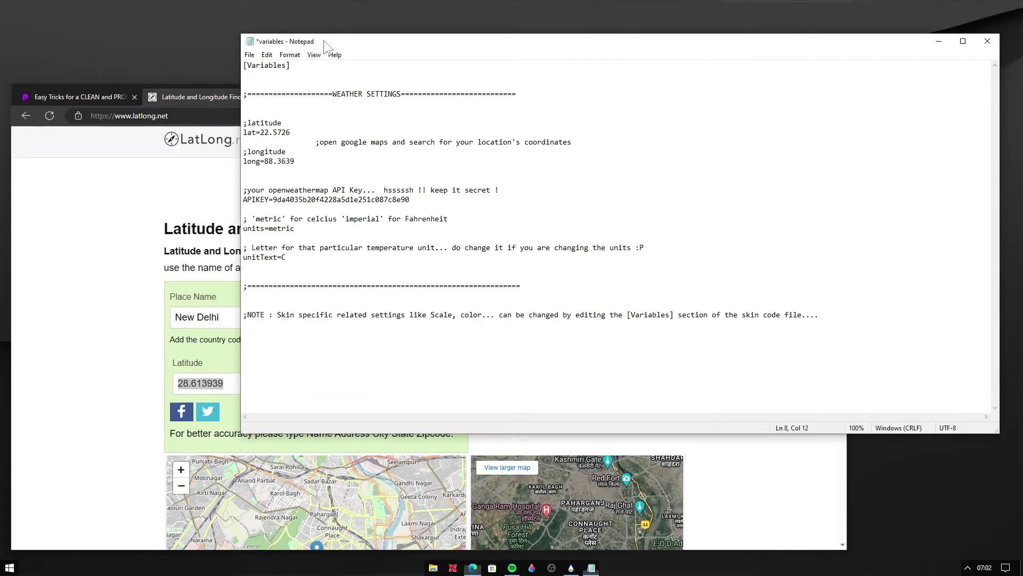
right_click(261, 134)
left_click(284, 180)
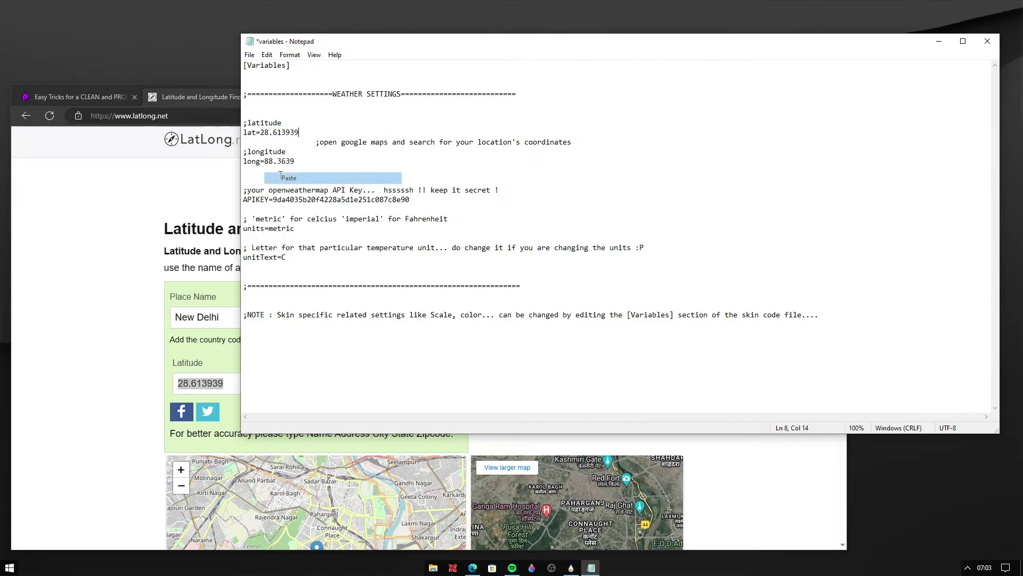
- Set long to 77.209023 in the variables file using the New Delhi longitude copied from LatLong.net, and save the file
left_click(157, 384)
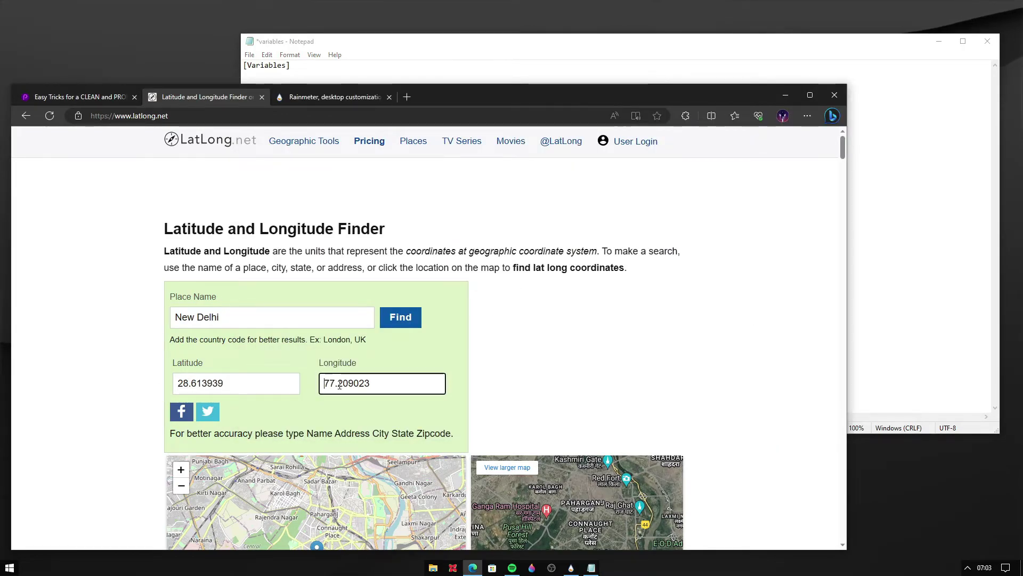
double_click(366, 385)
right_click(367, 388)
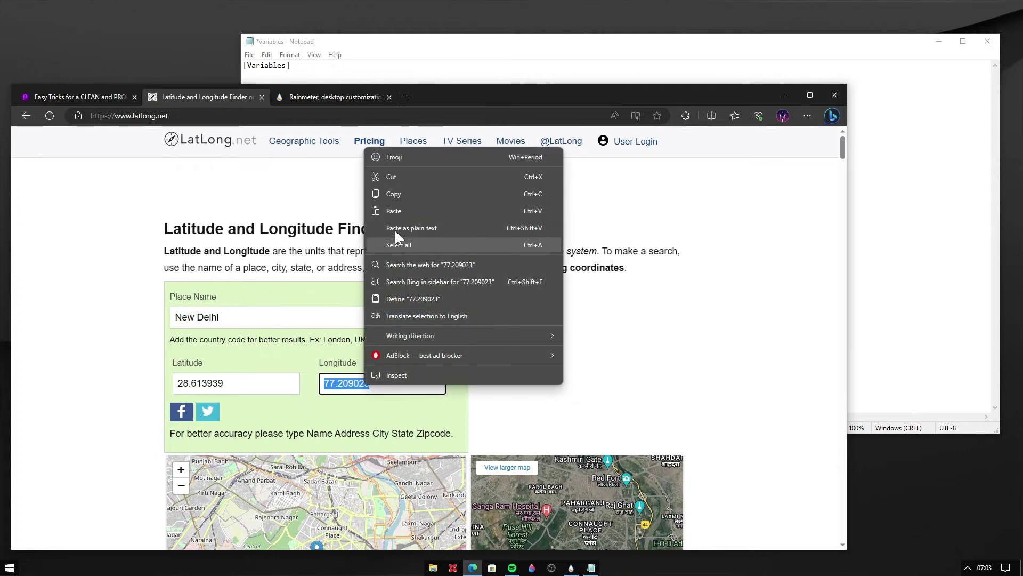
left_click(404, 194)
left_click(426, 45)
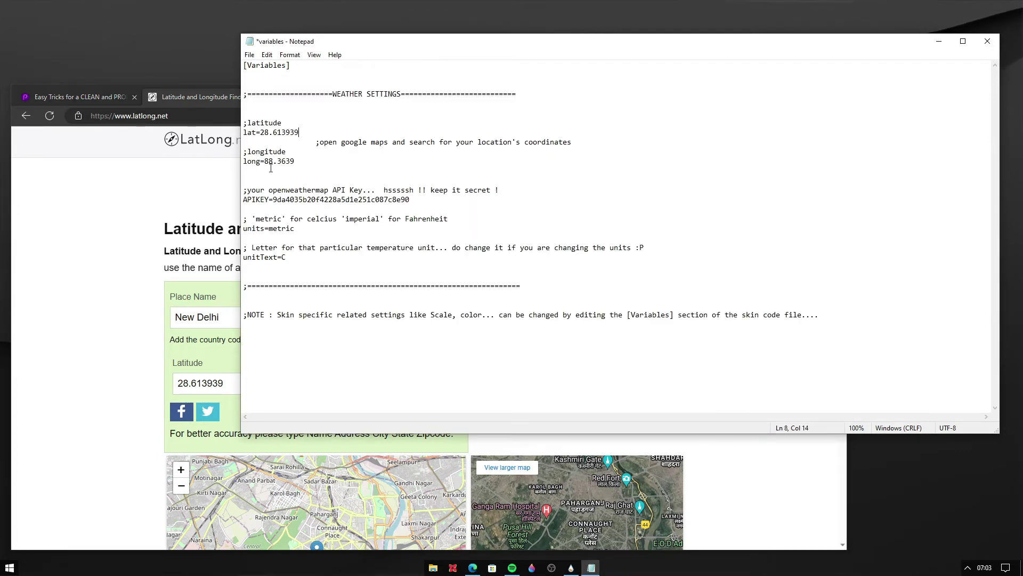
right_click(292, 163)
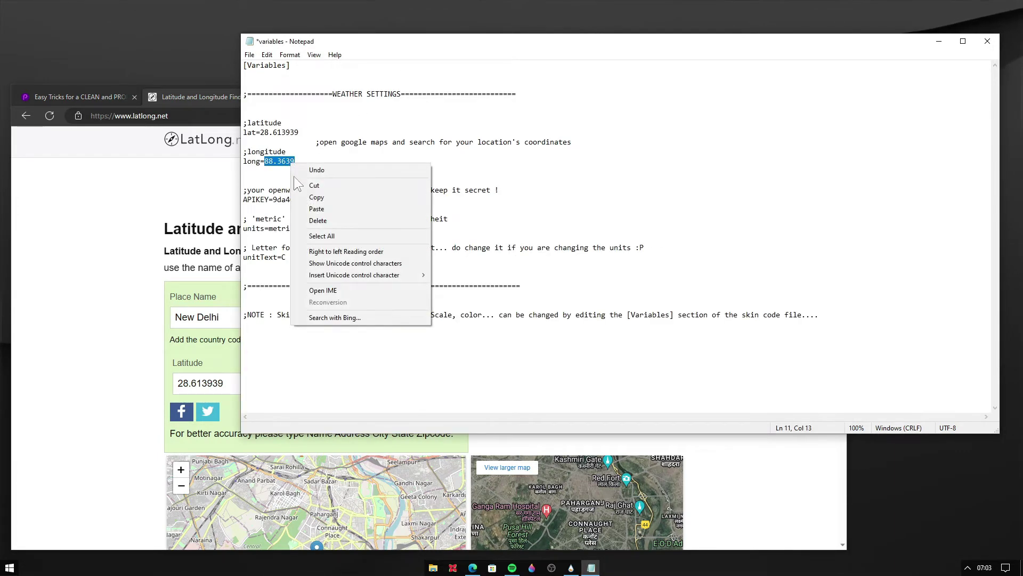
left_click(316, 207)
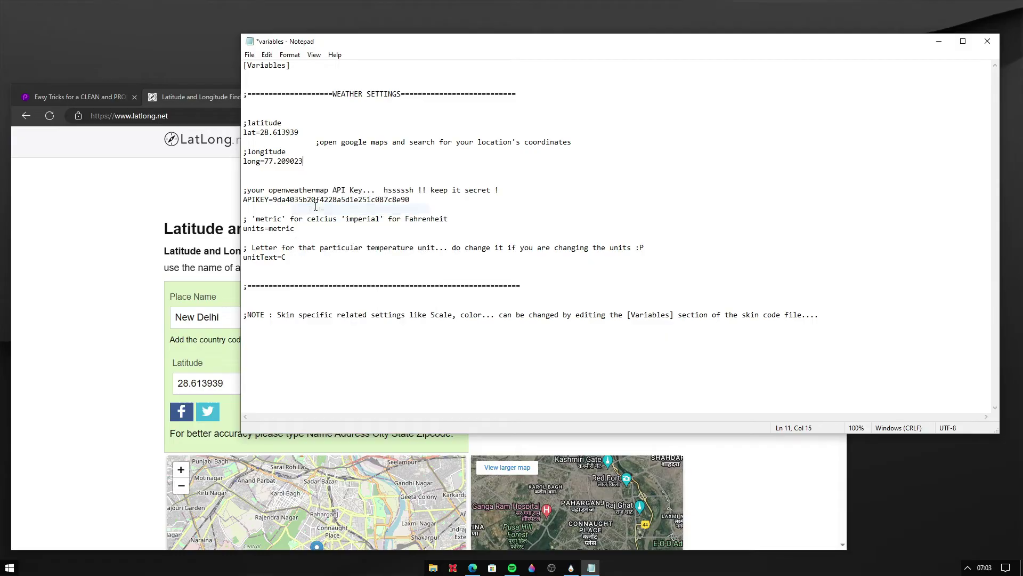
left_click(250, 55)
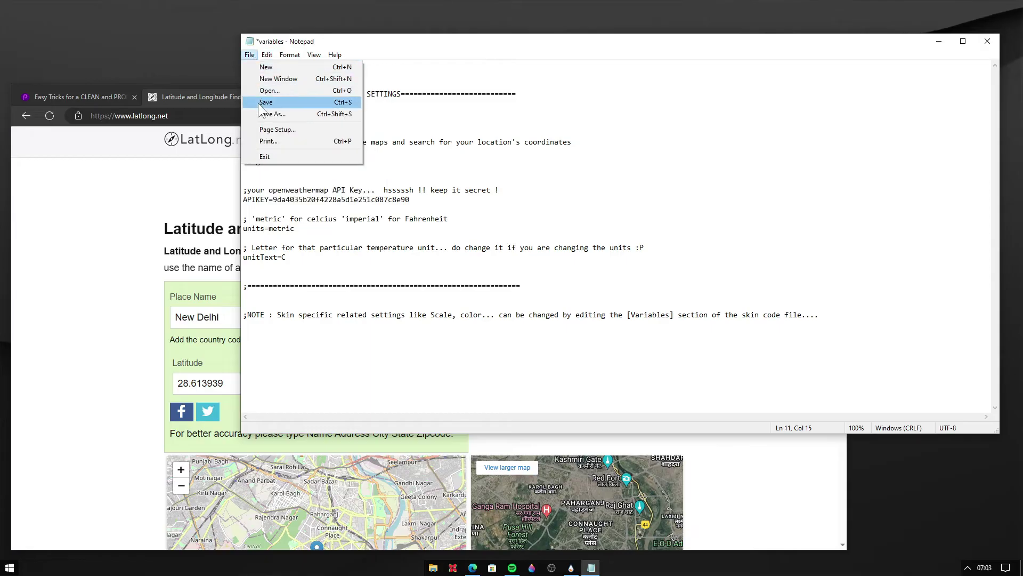
left_click(288, 102)
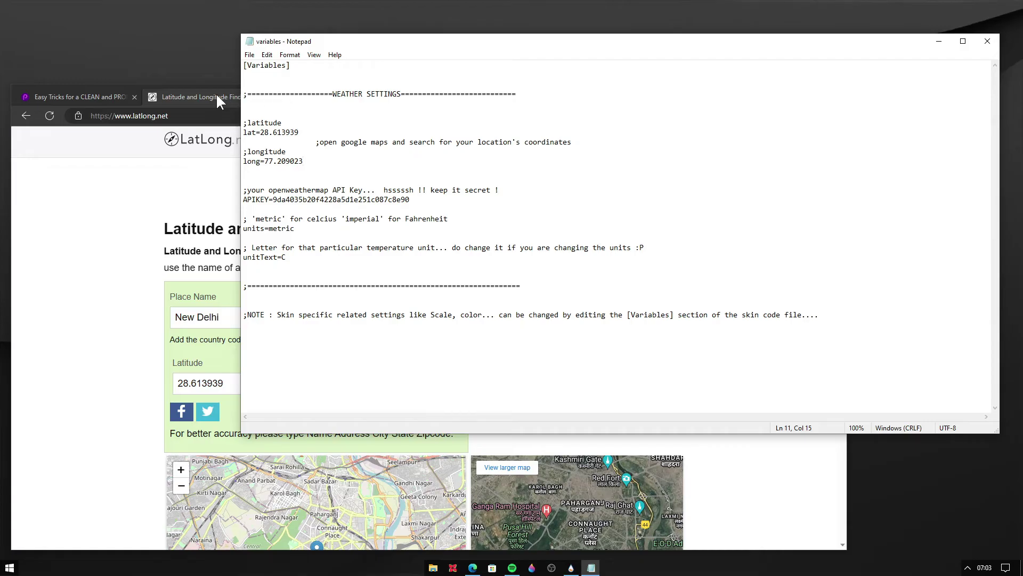
- Close the LatLong.net and Rainmeter pages in Edge and minimize the browser
left_click(212, 96)
left_click(261, 95)
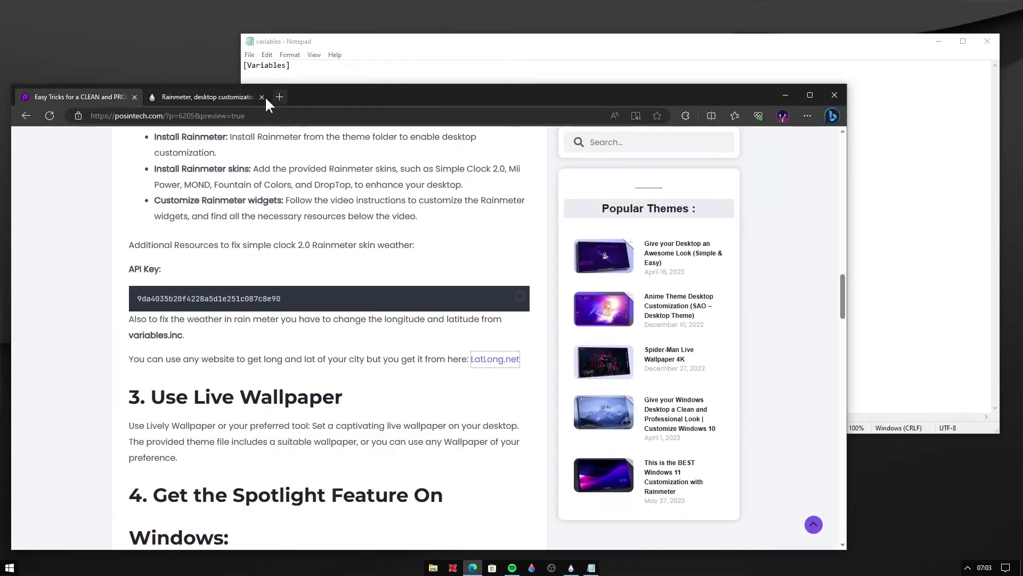
left_click(265, 97)
left_click(785, 95)
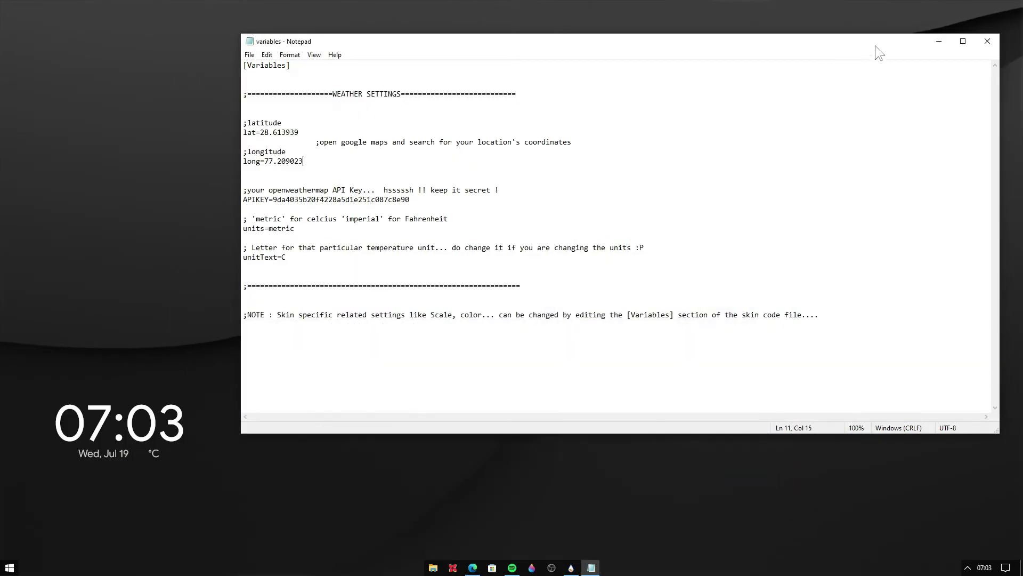
- Close the variables file in Notepad and refresh the Simple Clock 2.0 skin on the desktop
left_click(989, 40)
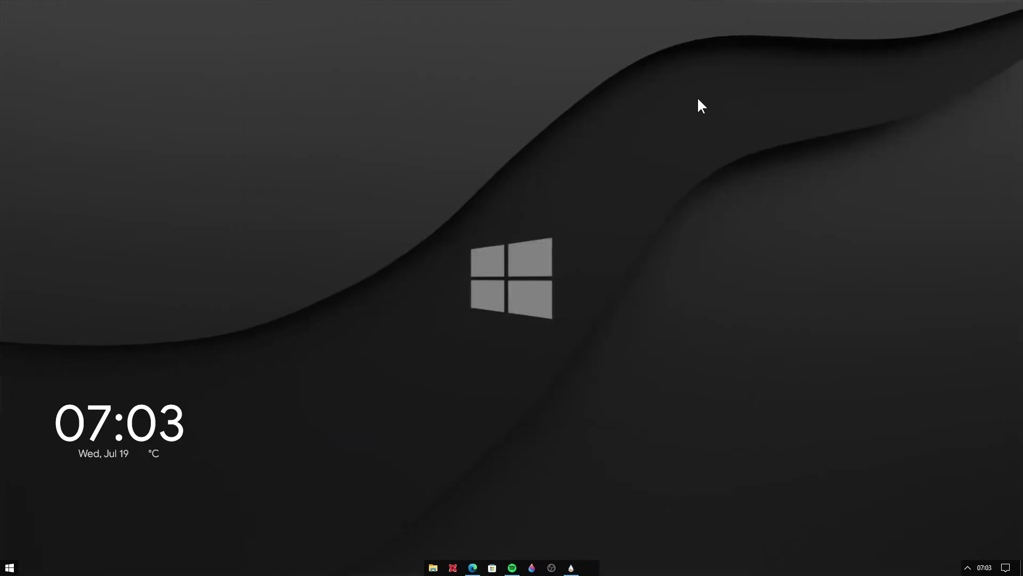
right_click(153, 416)
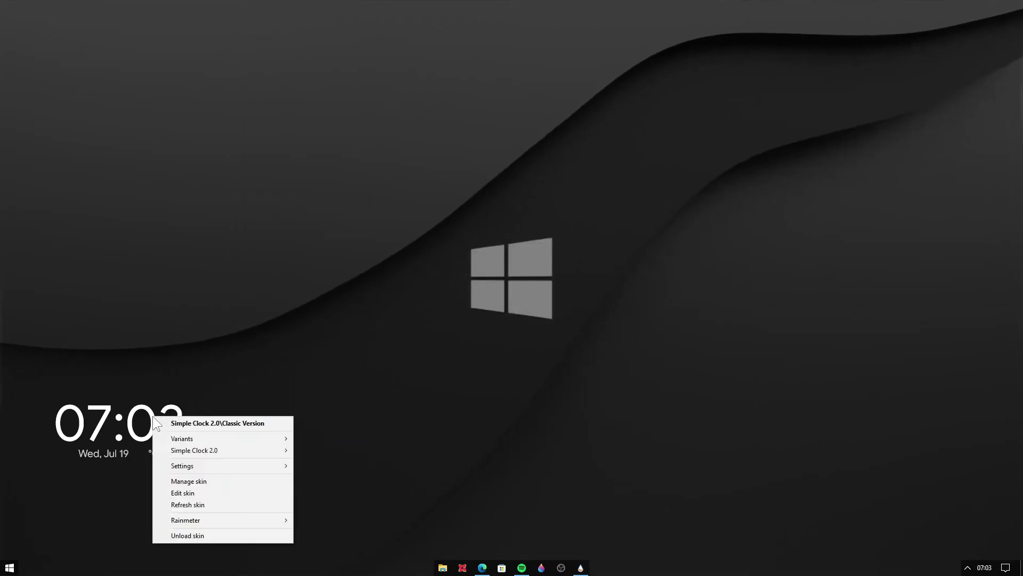
left_click(190, 504)
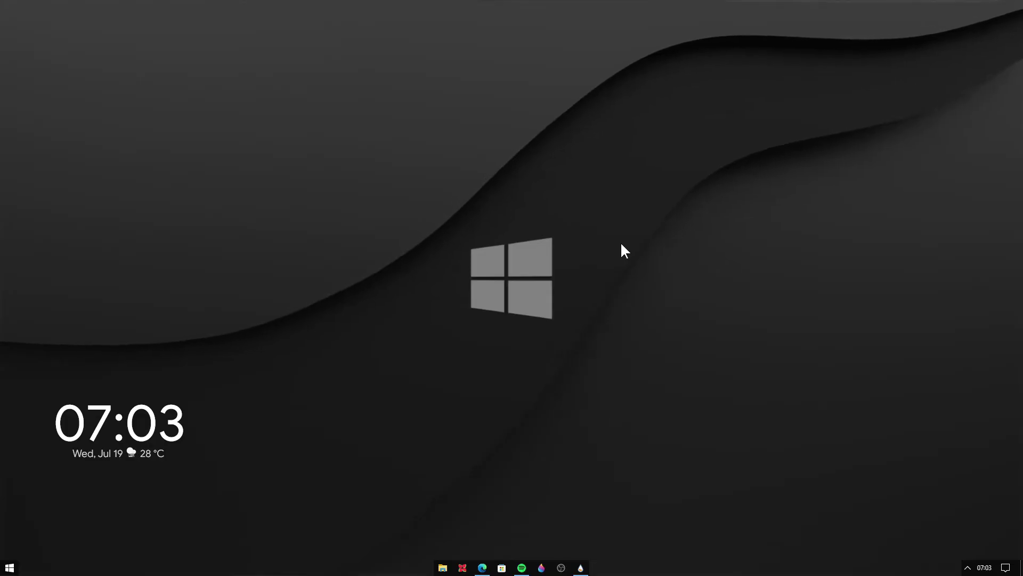
- Install mii_power.rmskin from the Clean Desktop Theme - PosInTech folder in Downloads, and close File Explorer
left_click(448, 564)
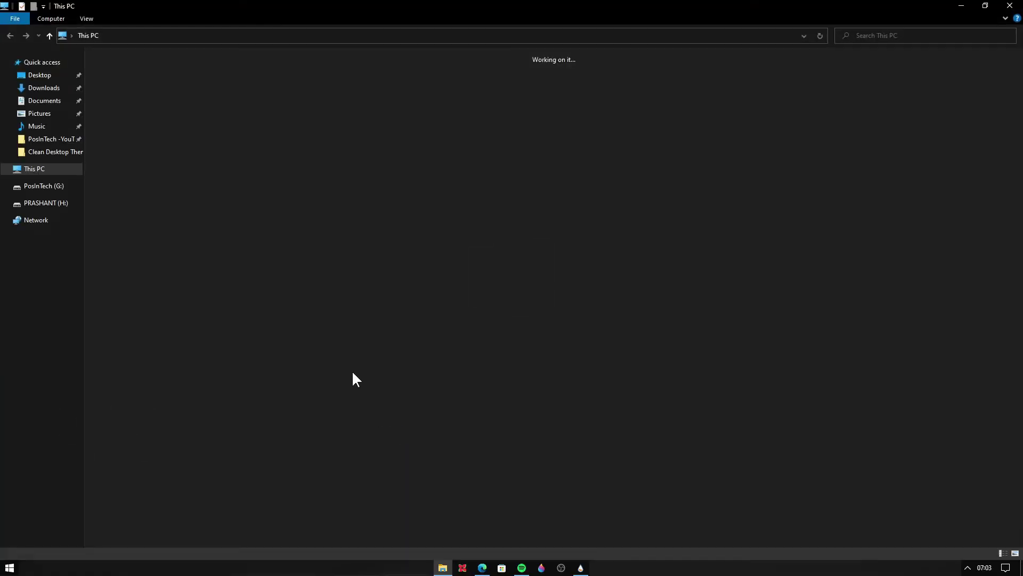
left_click(28, 89)
double_click(273, 133)
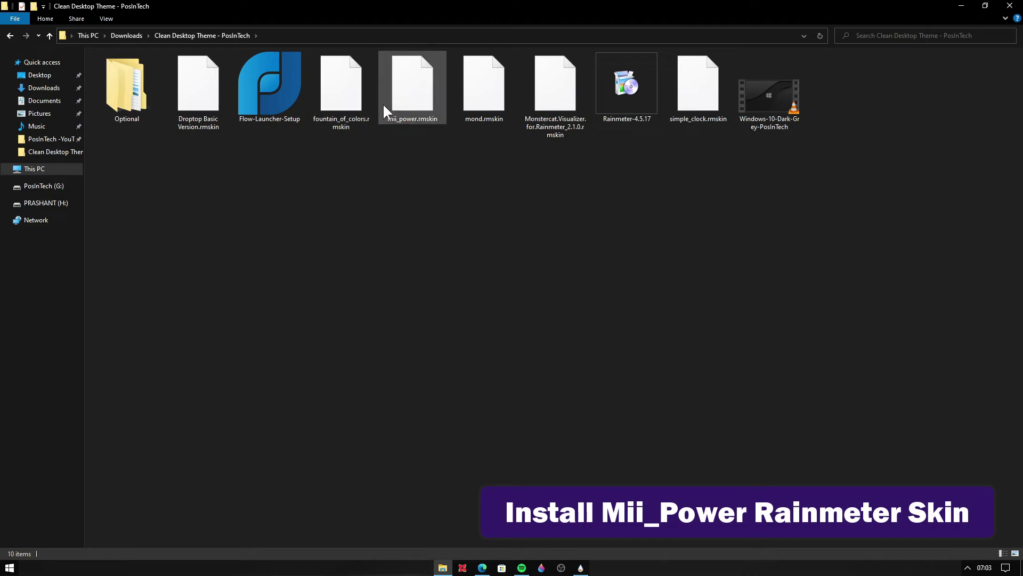
left_click(401, 91)
right_click(418, 88)
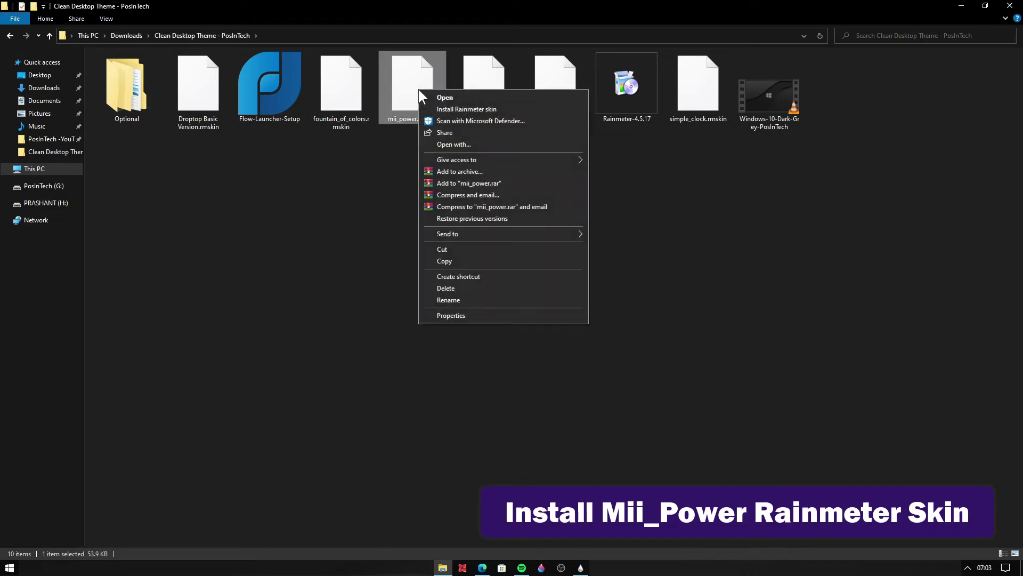
left_click(443, 108)
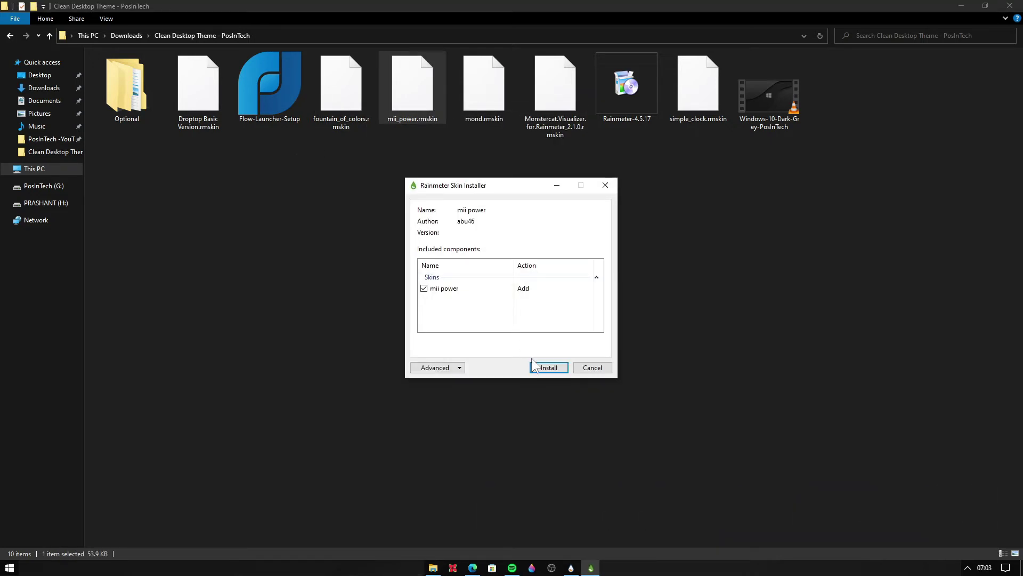
left_click(546, 366)
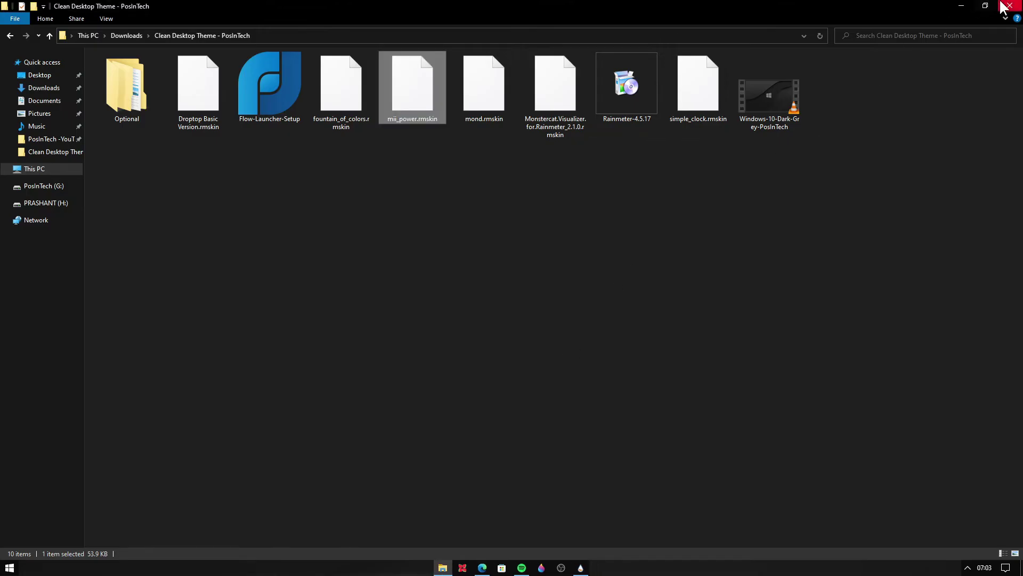
left_click(1002, 7)
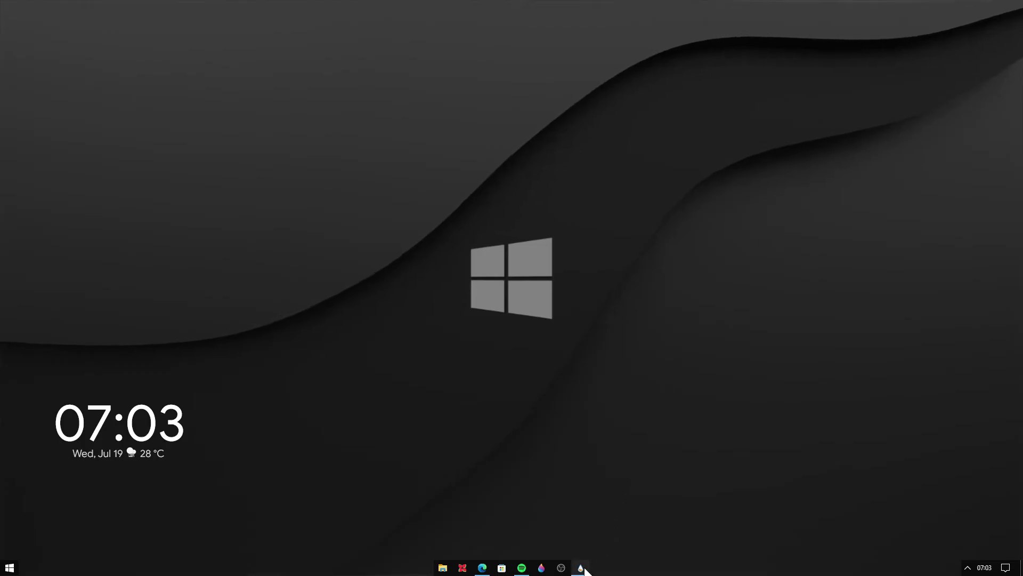
- Bring up the Rainmeter manager and refresh all skins so the mii power package is listed
left_click(582, 568)
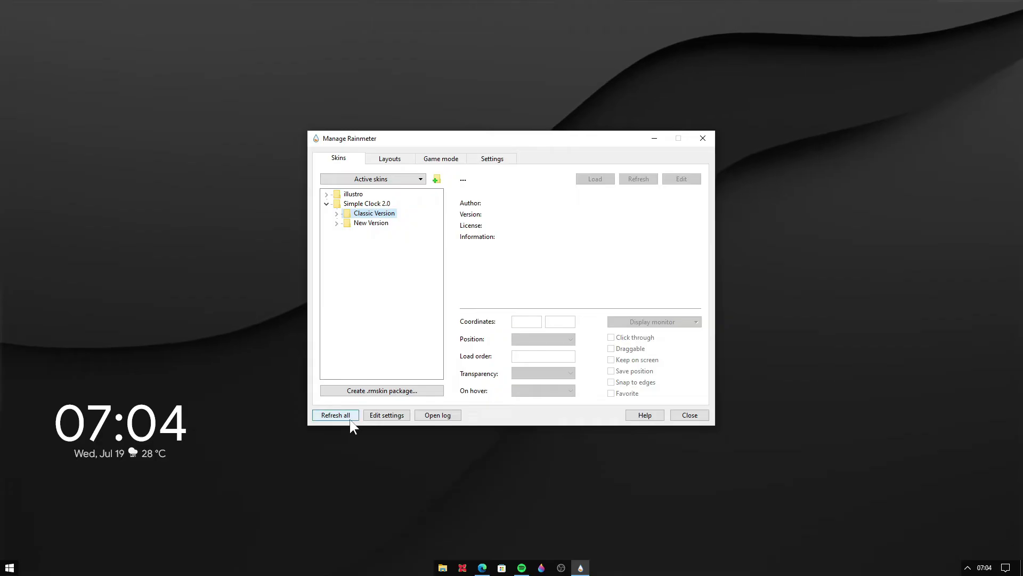
left_click(336, 415)
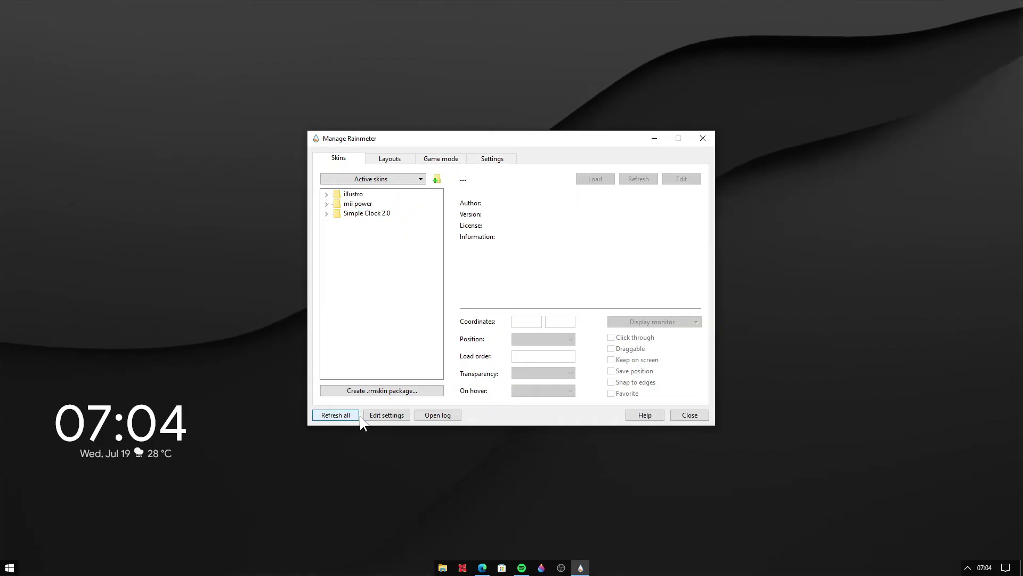
left_click(345, 419)
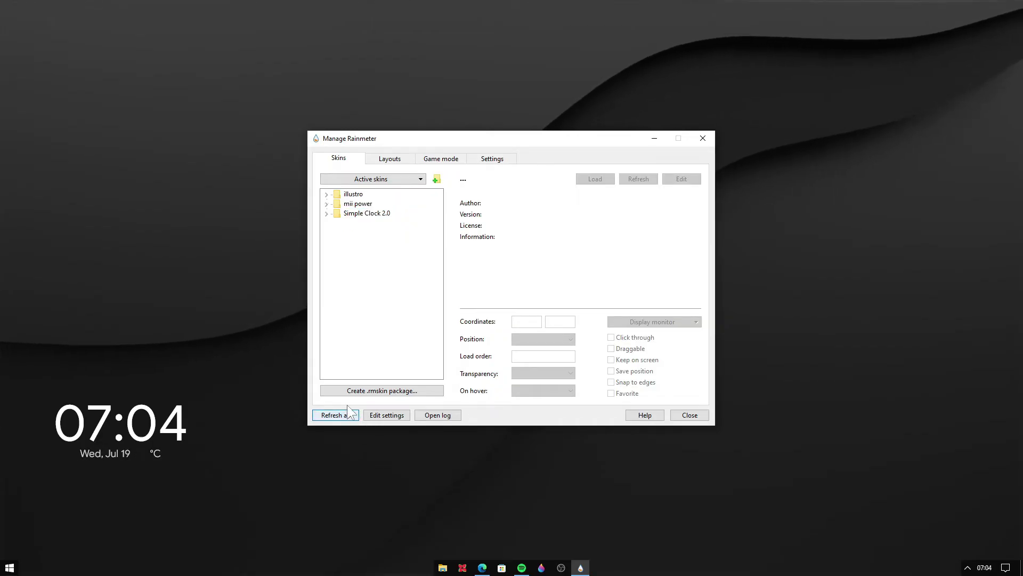
- Load W.ini from mii power's power folder, place it just left of the desktop clock at about 42, 749, and close the manager
left_click(327, 204)
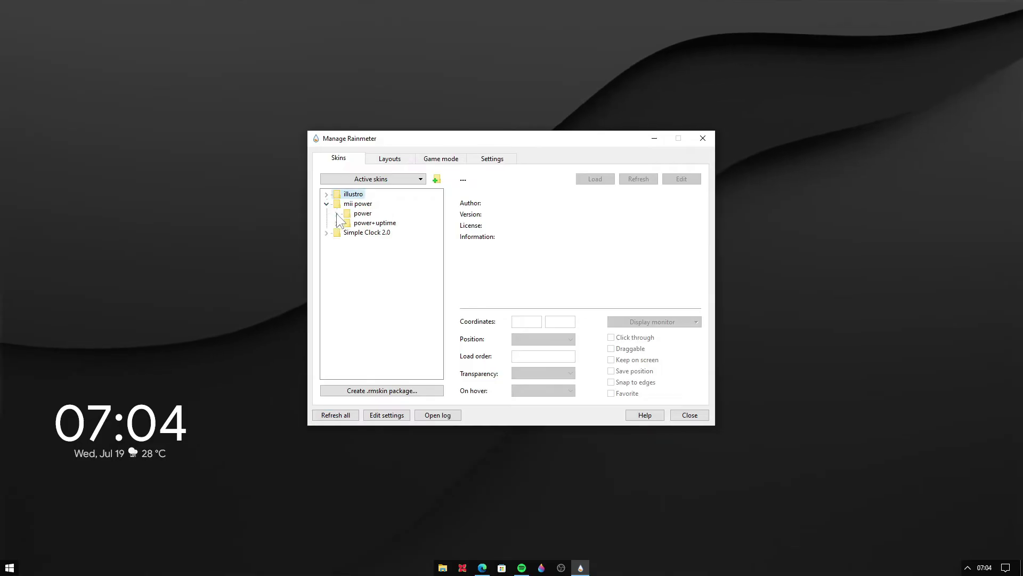
left_click(337, 213)
left_click(368, 232)
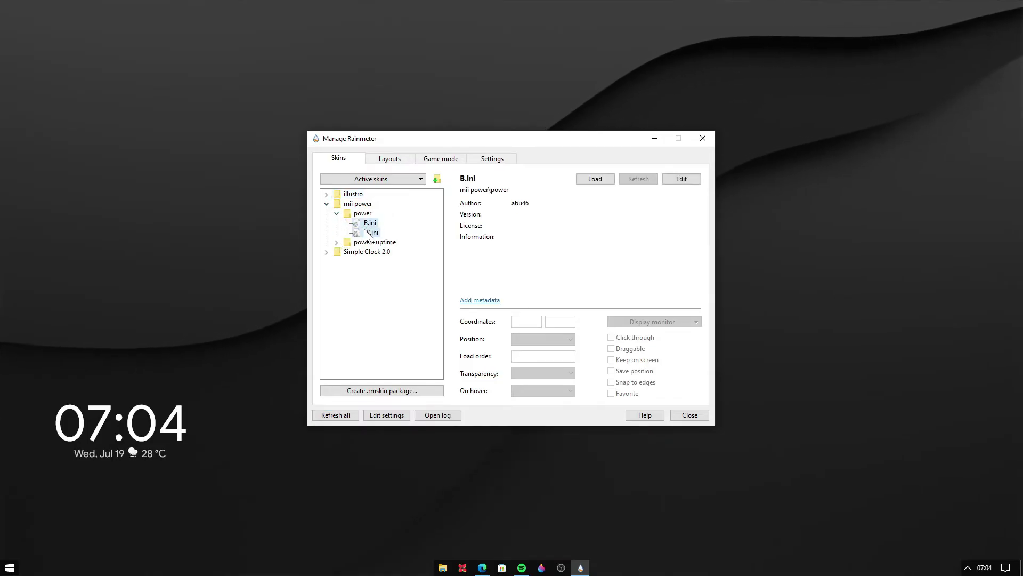
right_click(365, 232)
left_click(375, 237)
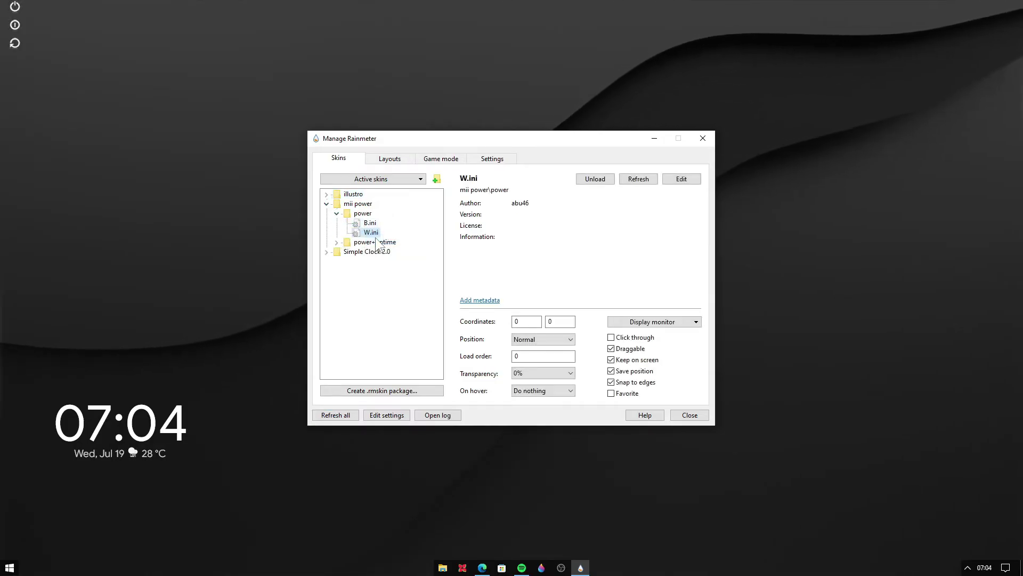
left_click_drag(16, 55, 38, 454)
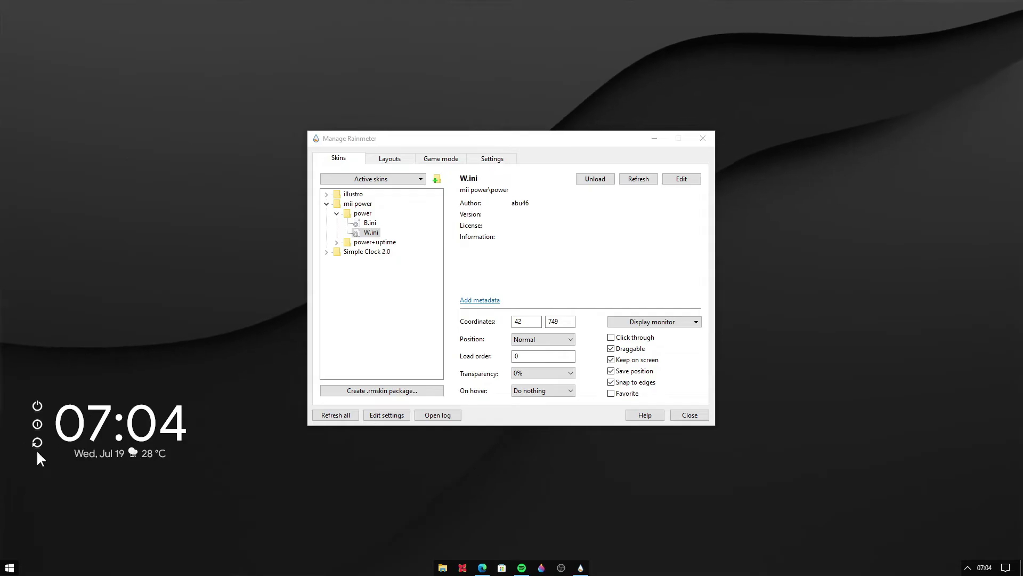
left_click(691, 417)
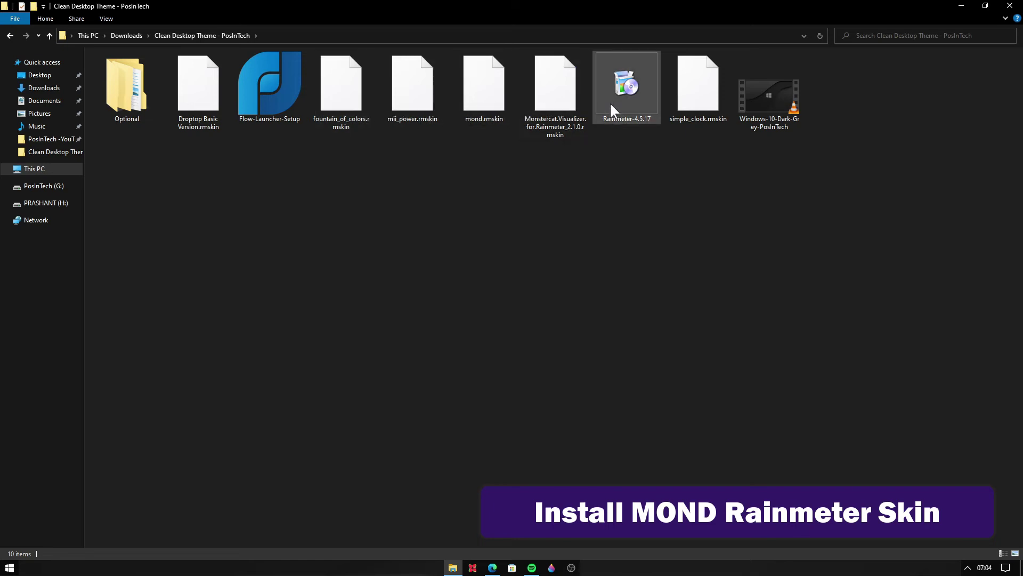
- Install mond.rmskin from the theme folder without applying its included layout, and minimize File Explorer
left_click(494, 109)
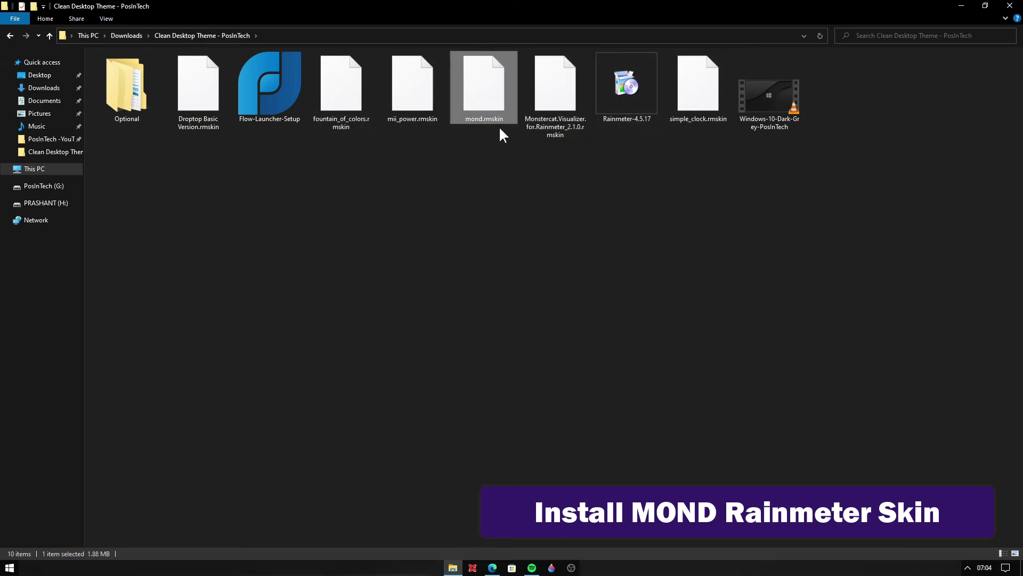
right_click(484, 85)
left_click(504, 100)
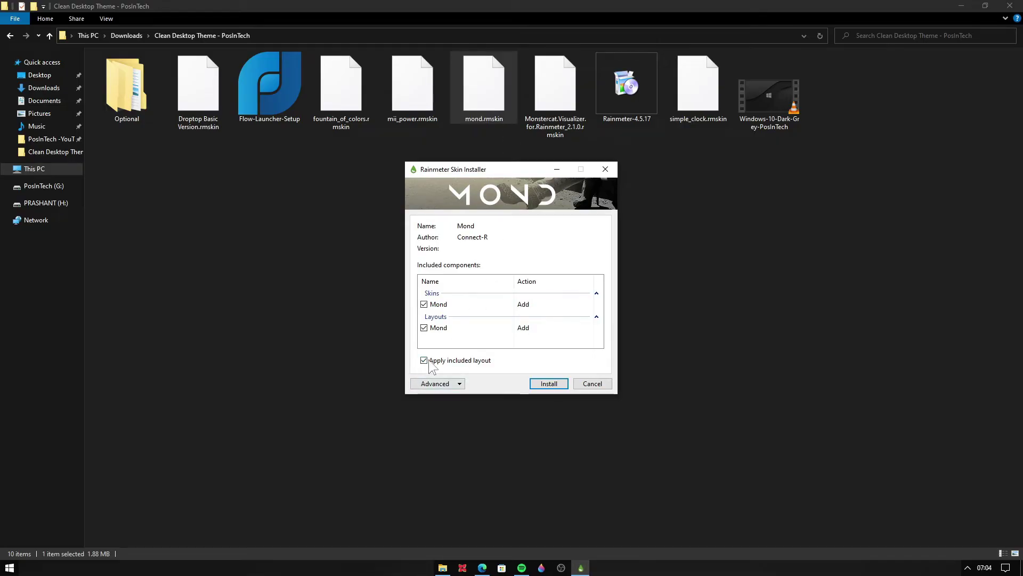
left_click(545, 386)
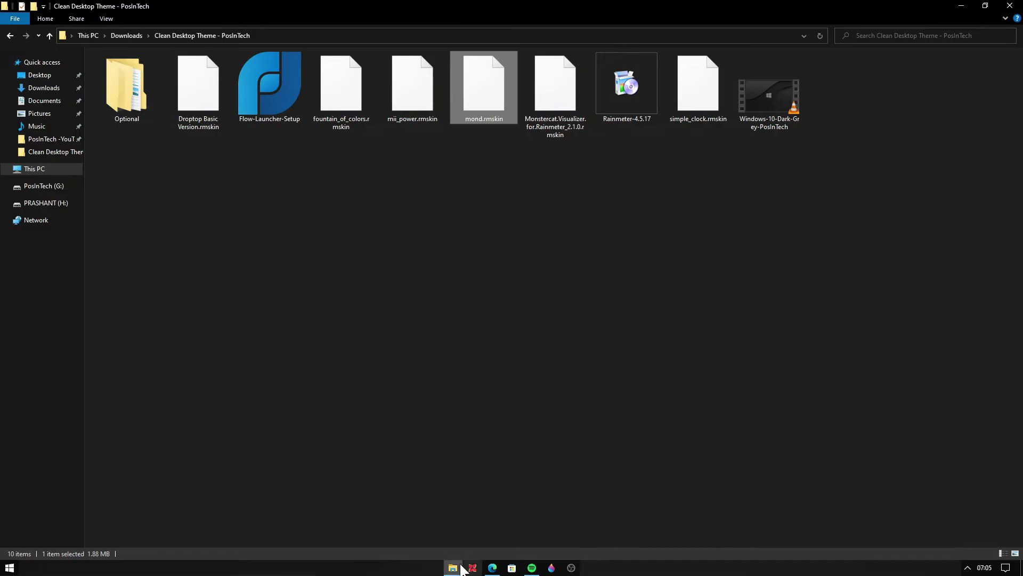
left_click(459, 568)
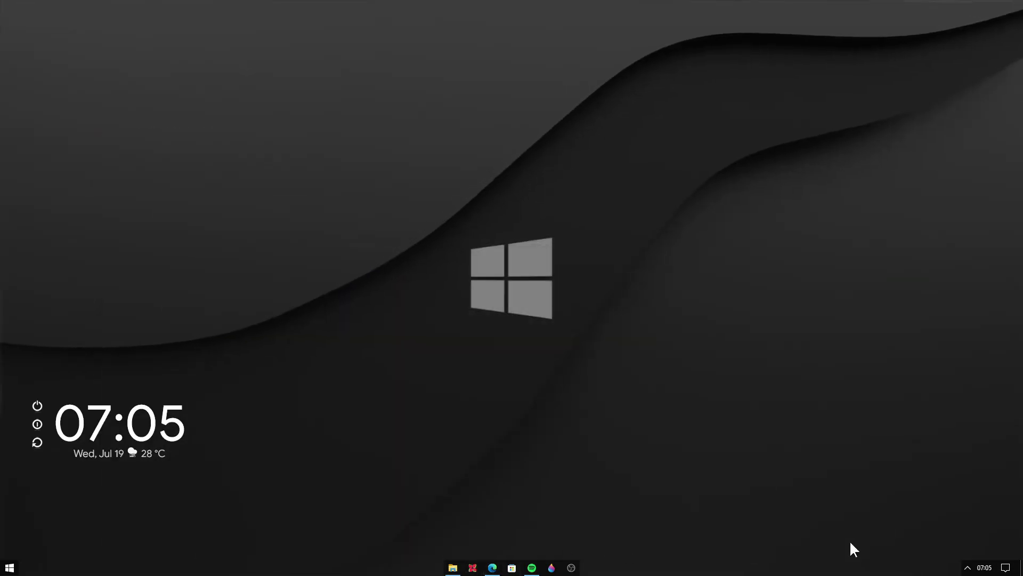
- Open the Rainmeter manager and refresh all skins so the Mond package is listed
left_click(968, 567)
left_click(947, 527)
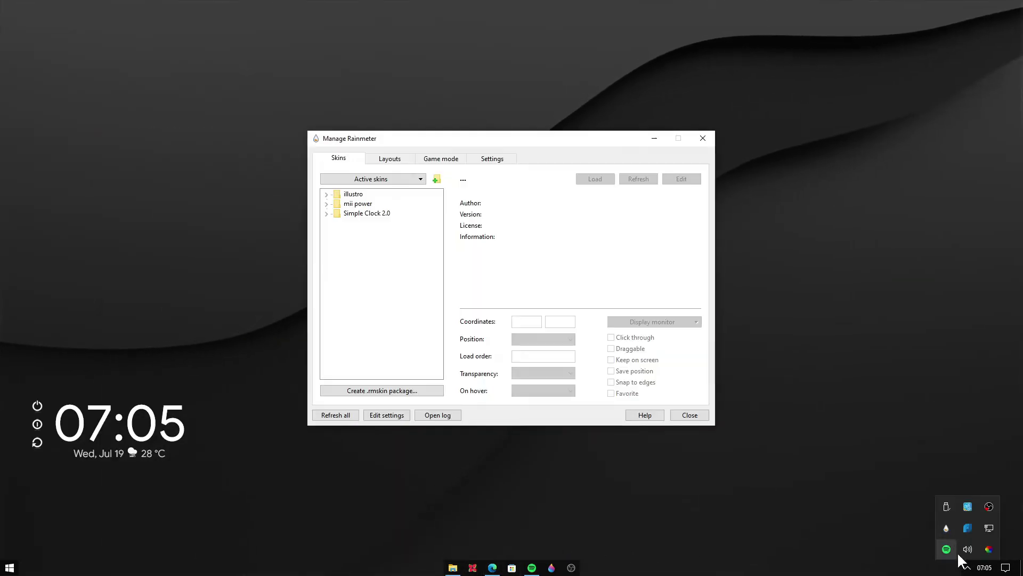
left_click(326, 420)
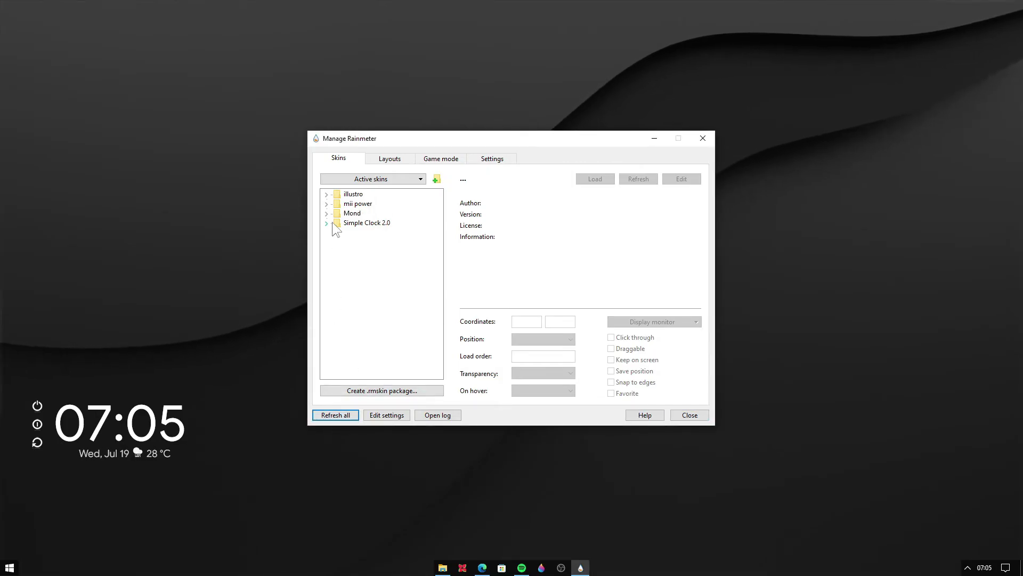
- Load Clock.ini from the Mond skin's Clock folder onto the desktop
left_click(327, 213)
left_click(336, 223)
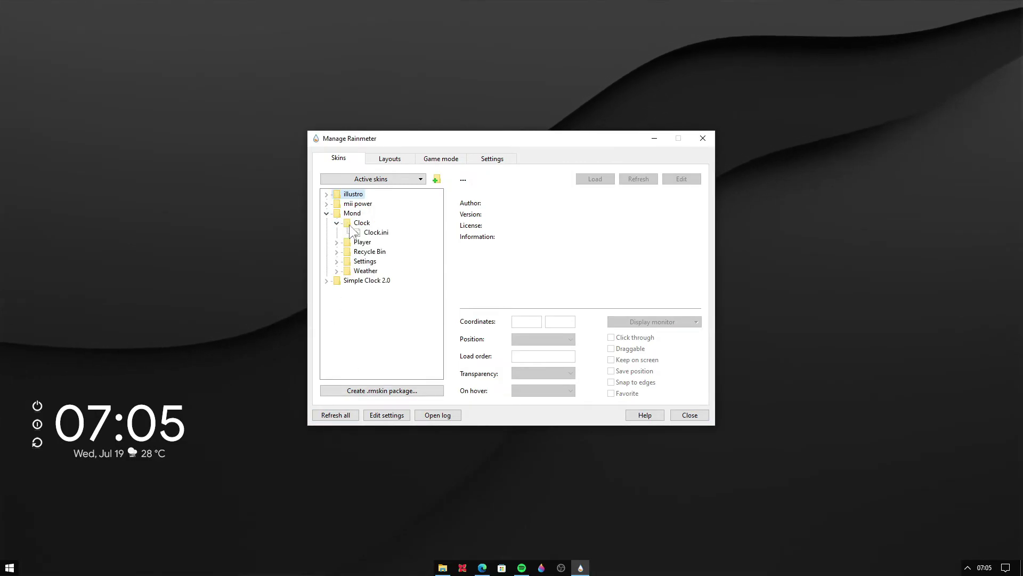
left_click(373, 232)
right_click(380, 234)
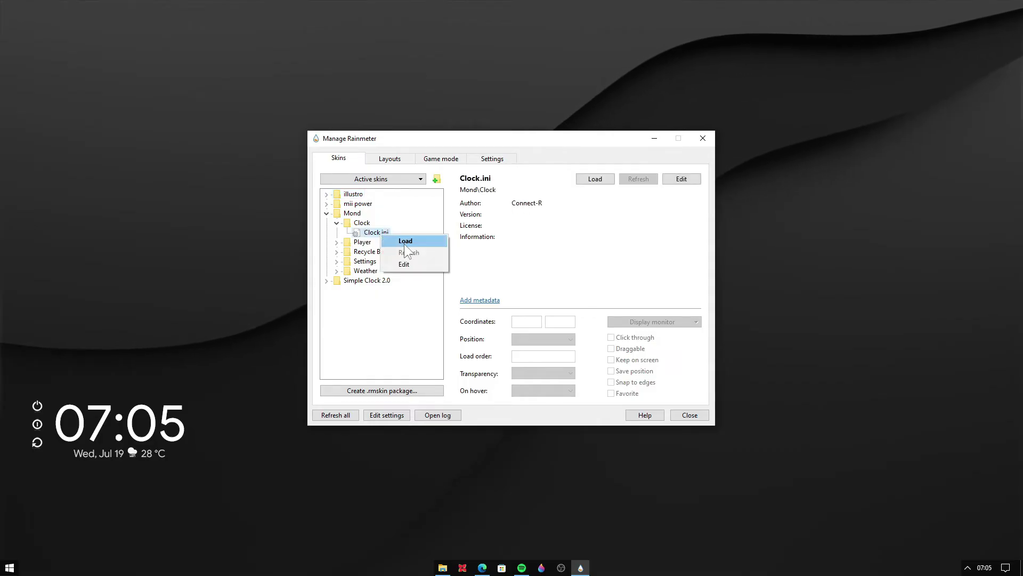
left_click(404, 244)
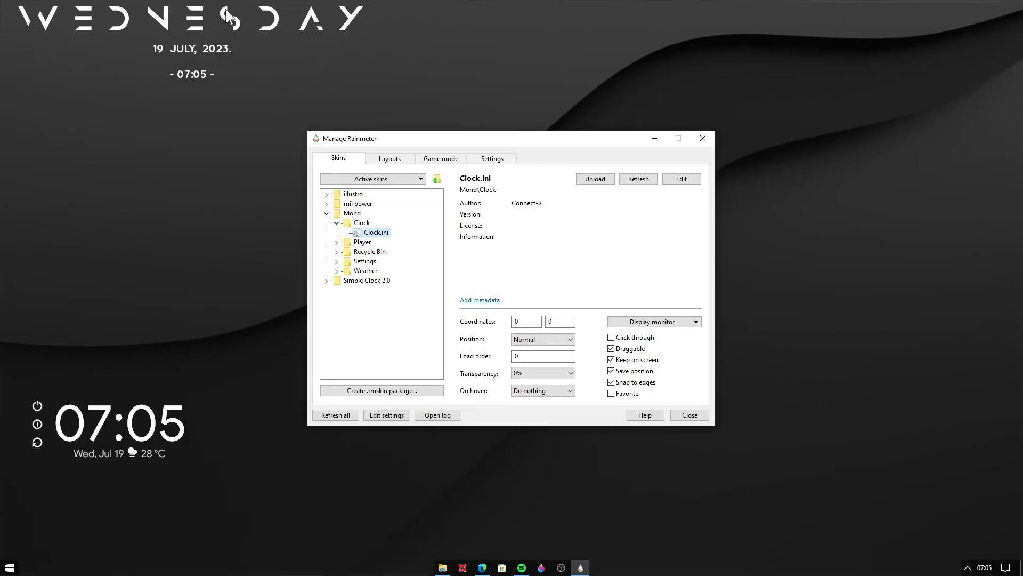
- Minimize the skin manager and move the Mond clock to the desktop's centre, just above the Windows logo
left_click_drag(226, 23, 247, 114)
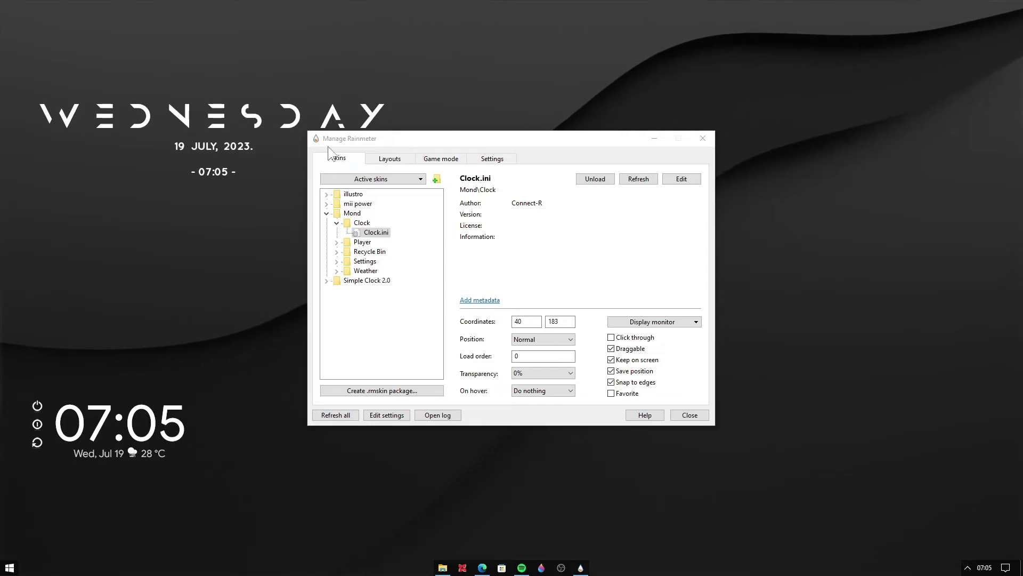
left_click(336, 224)
left_click(655, 139)
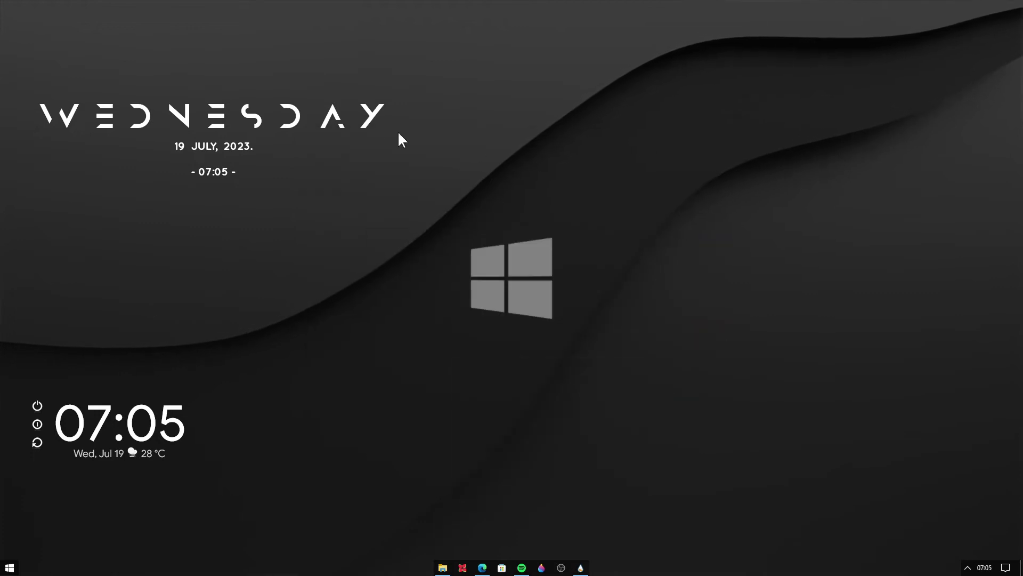
left_click_drag(335, 115, 636, 146)
- Open the Mond clock skin's file for editing and delete its [MeterDate] section
right_click(636, 146)
mouse_move(661, 200)
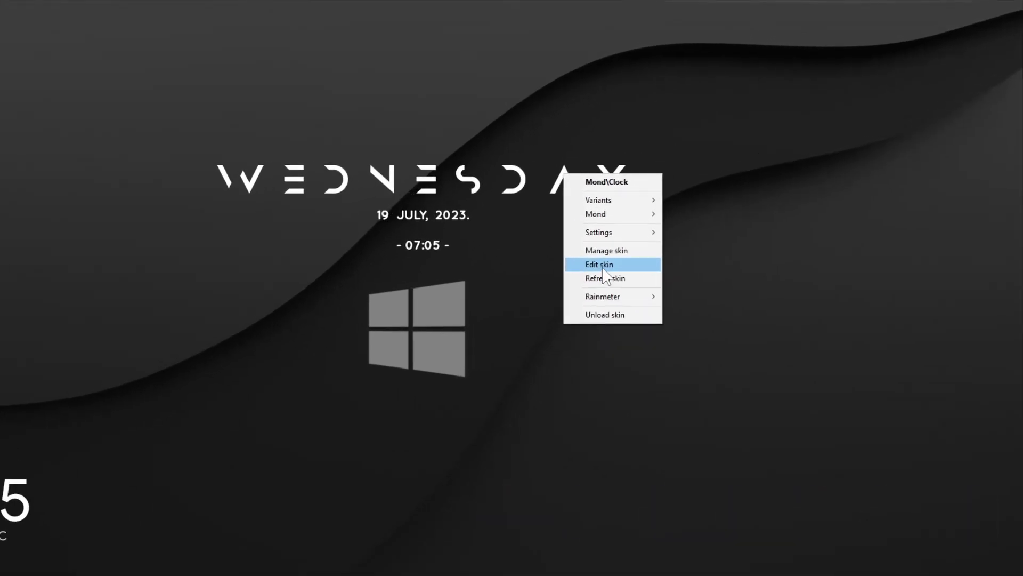
left_click(604, 266)
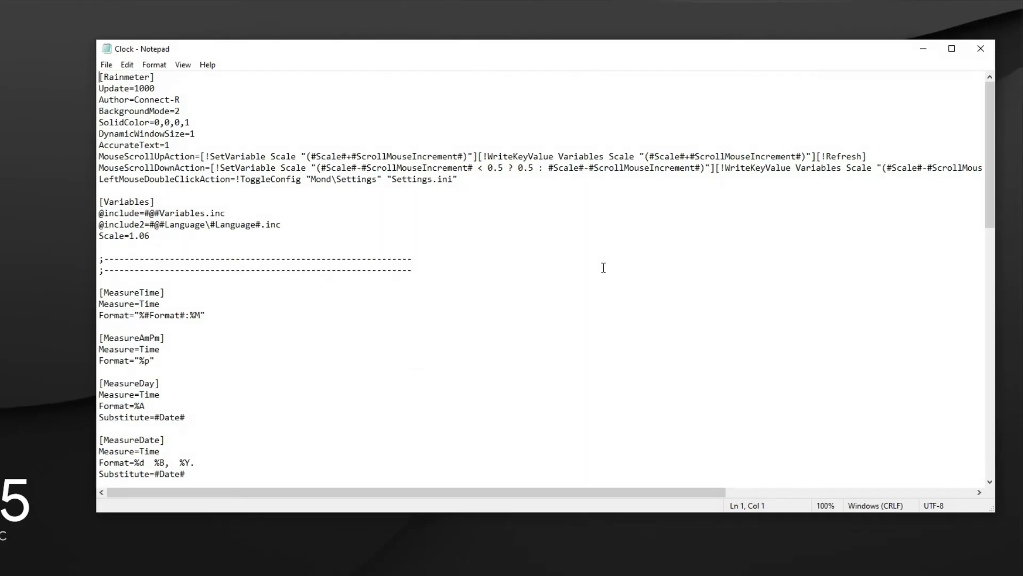
left_click_drag(991, 104, 981, 433)
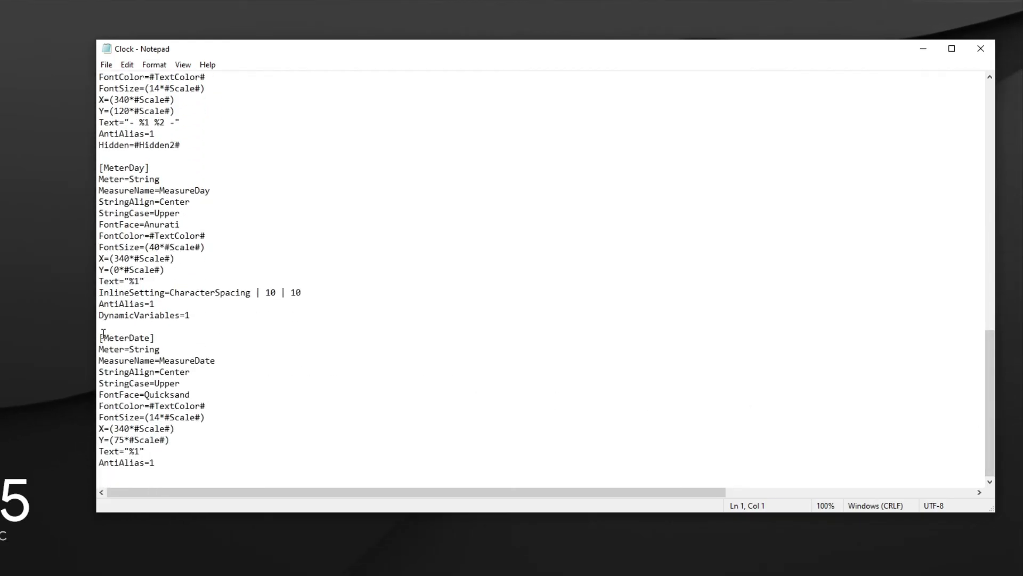
left_click_drag(99, 336, 169, 476)
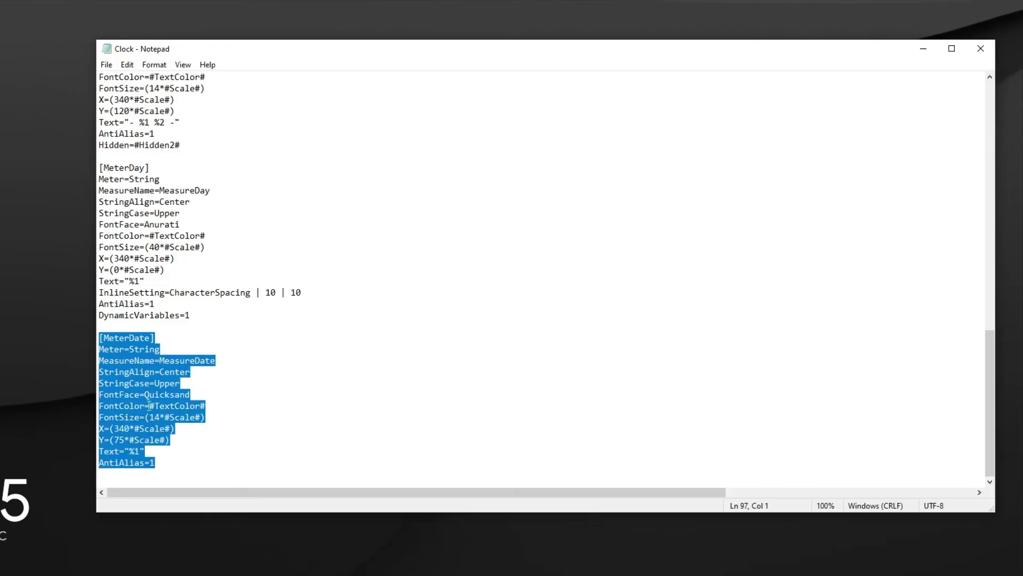
right_click(149, 405)
left_click(186, 461)
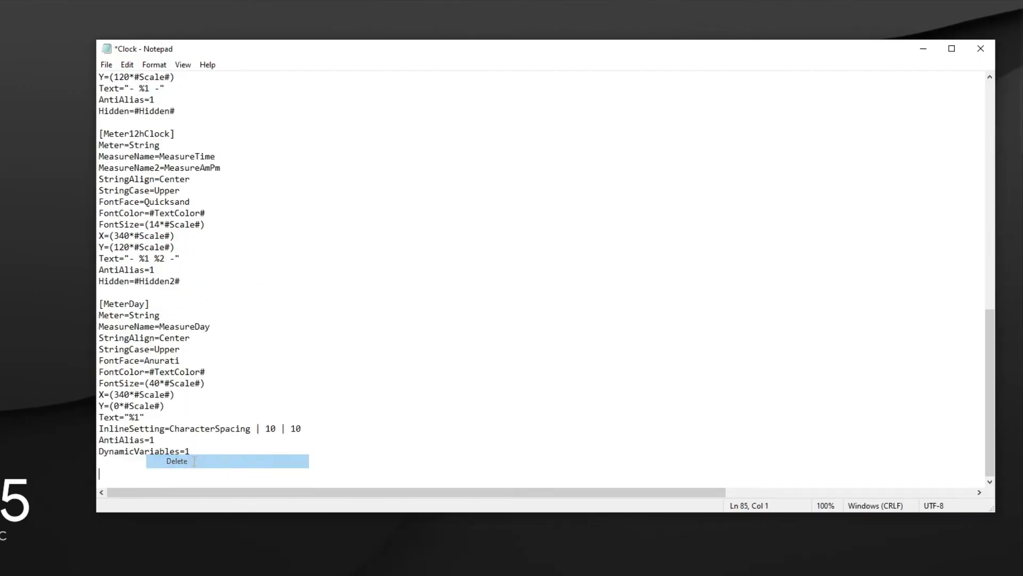
- Delete the [Meter24hClock] and [Meter12hClock] sections from the Mond clock file, keeping the [MeterDay] section
left_click_drag(181, 281, 97, 145)
scroll(122, 224, "up", 5)
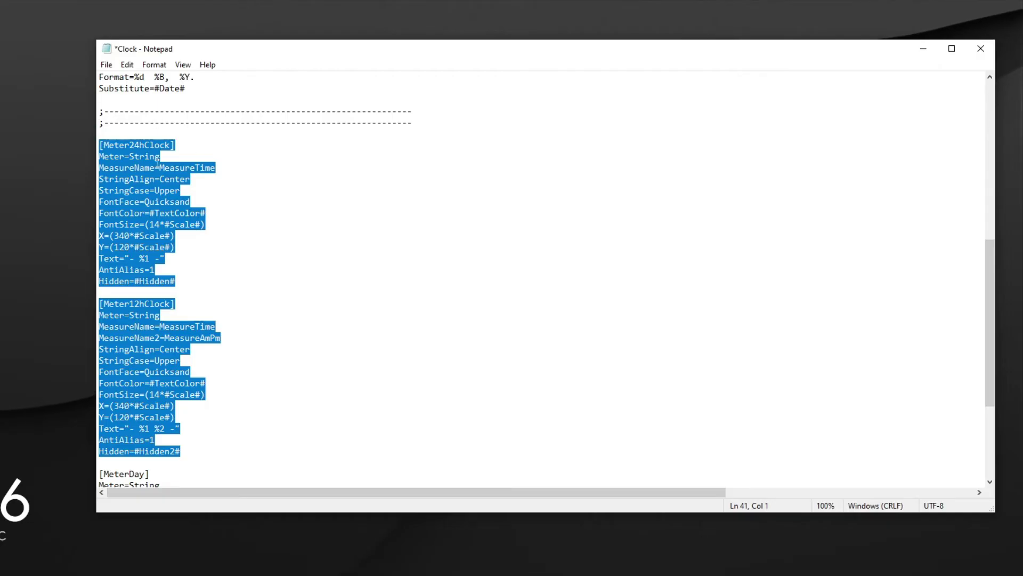
right_click(127, 162)
left_click(160, 228)
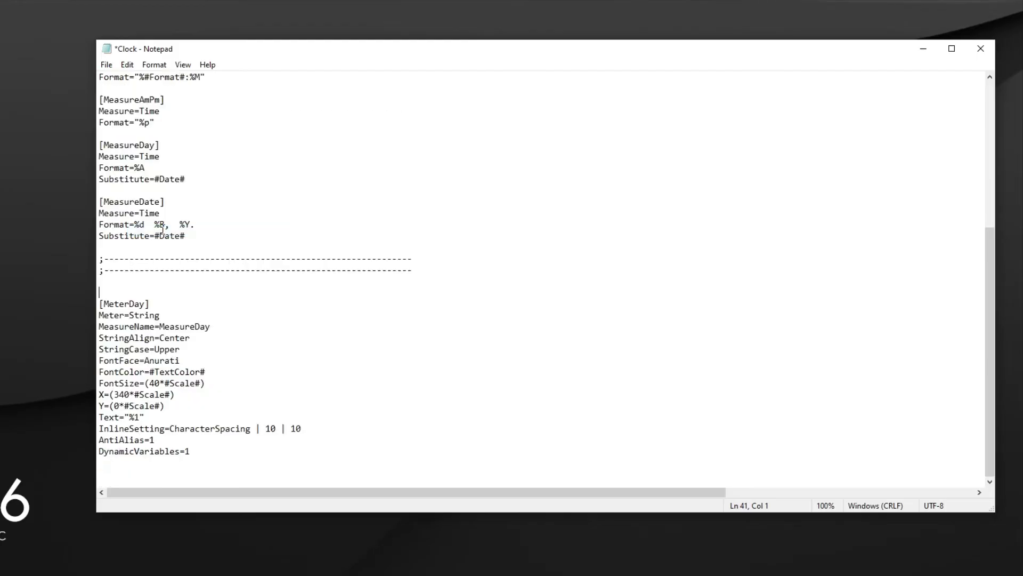
- Save and close the edited Clock file, and refresh the Mond clock skin on the desktop
left_click_drag(102, 304, 158, 306)
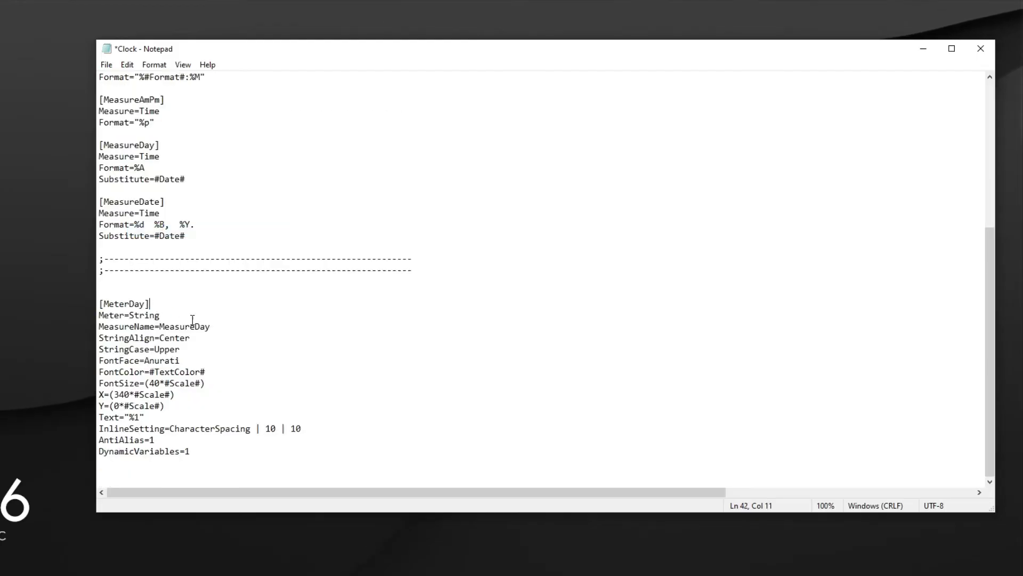
left_click(106, 66)
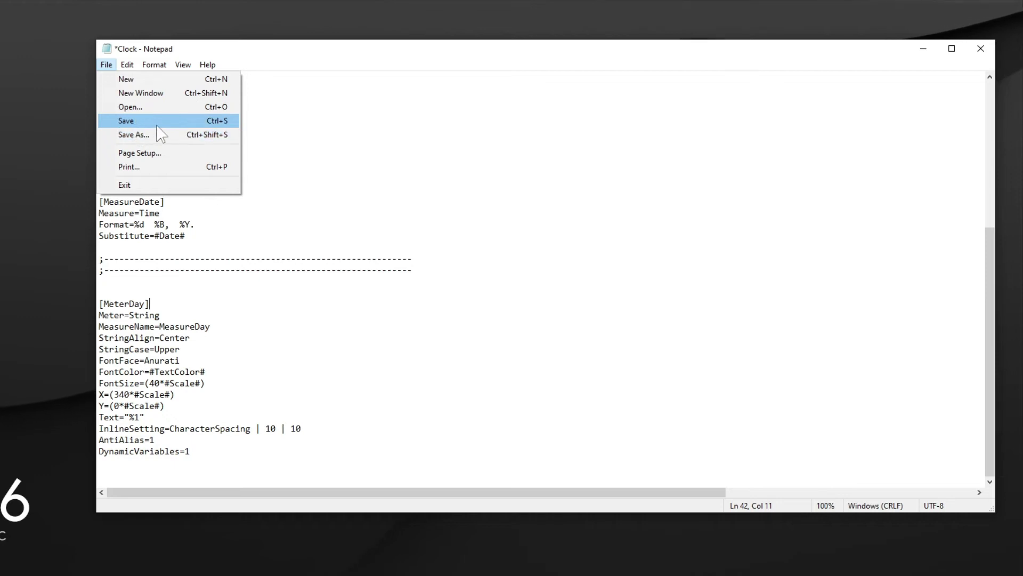
left_click(157, 125)
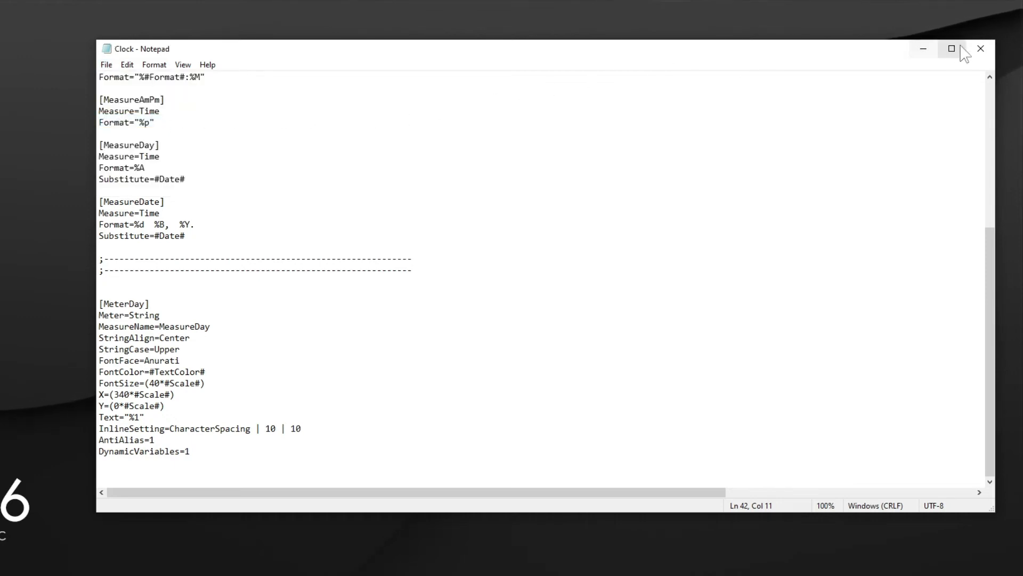
left_click(979, 49)
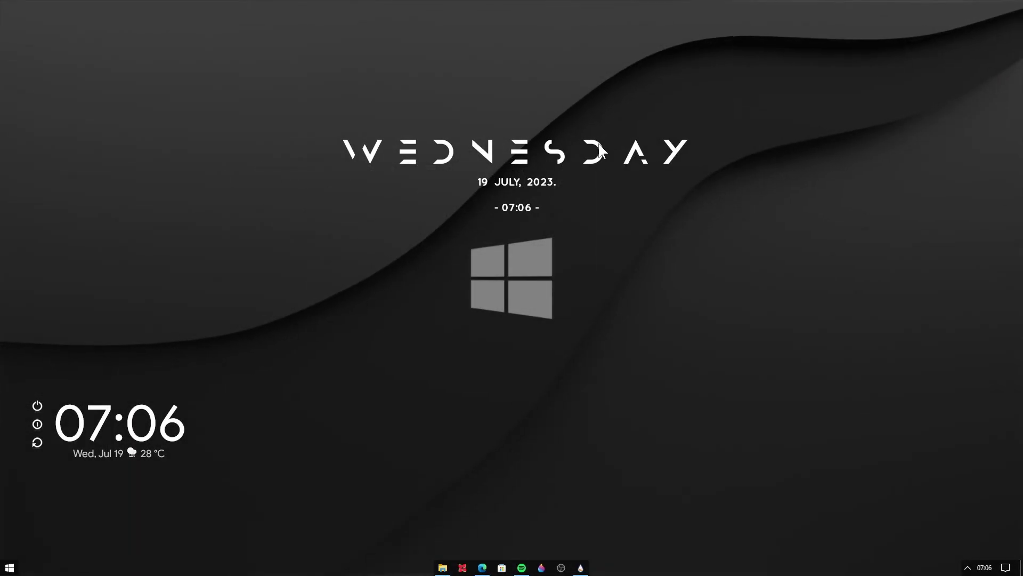
right_click(599, 145)
left_click(616, 231)
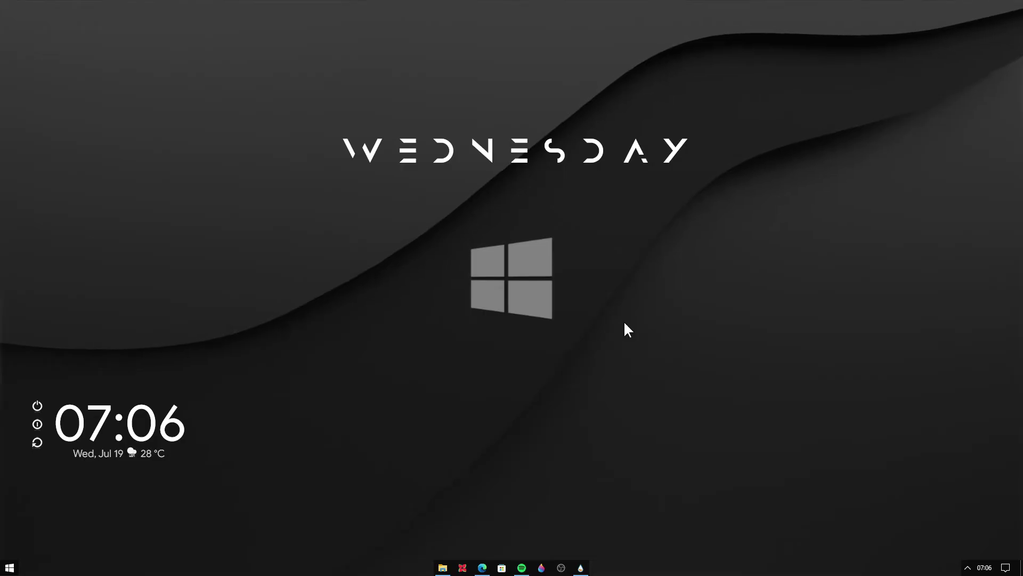
- Reopen the Rainmeter manager and load Settings.ini from the Mond skin's Settings folder
left_click(581, 568)
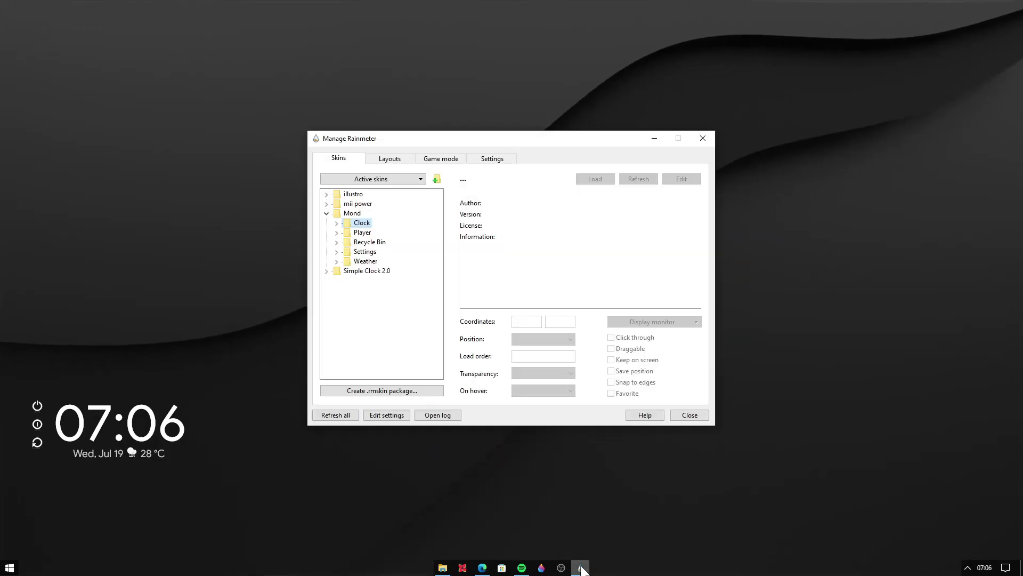
left_click(337, 252)
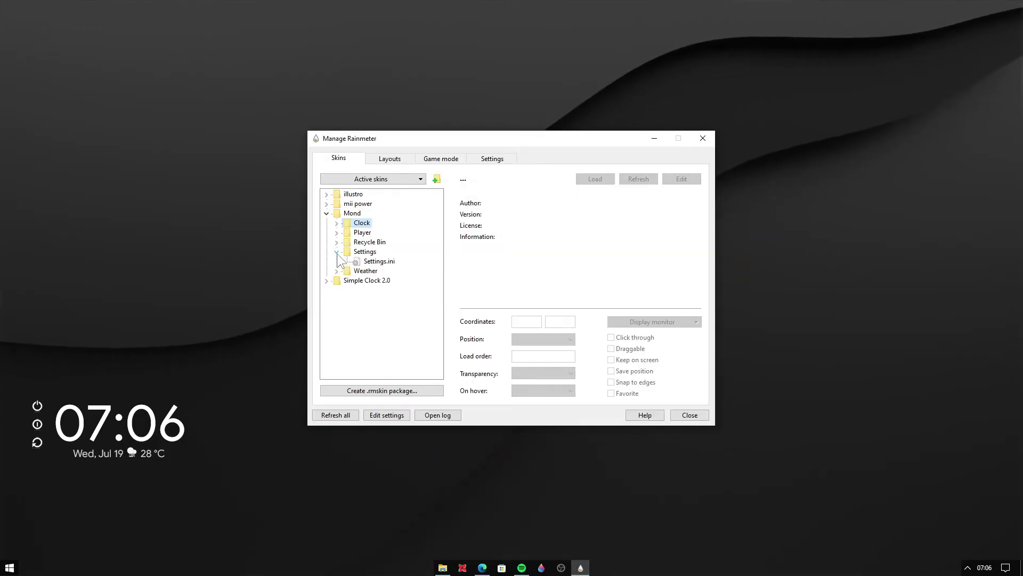
left_click(386, 263)
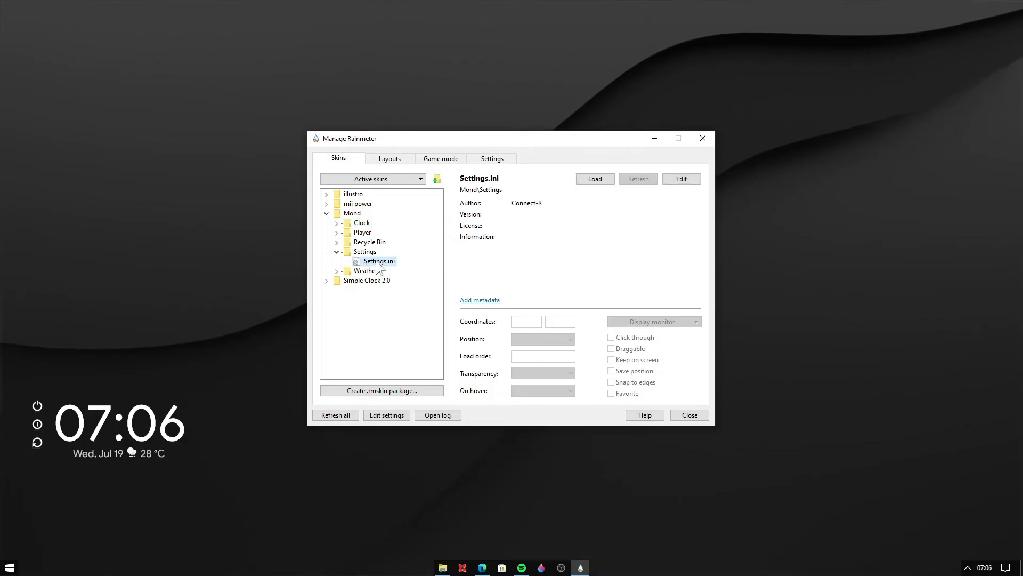
right_click(376, 261)
left_click(388, 263)
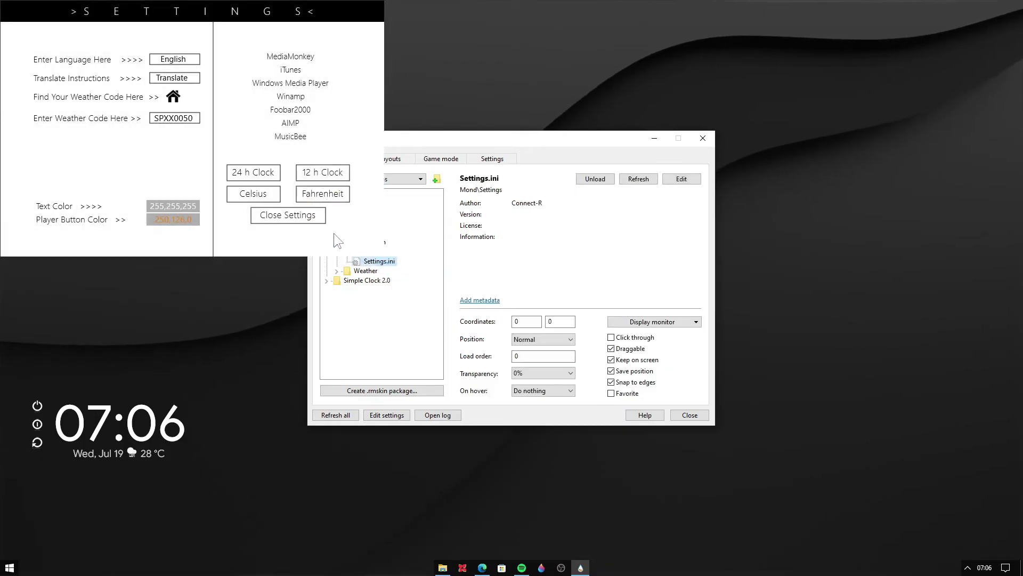
- Set the Mond skin's text color to RGB 209, 225, 237
left_click(190, 211)
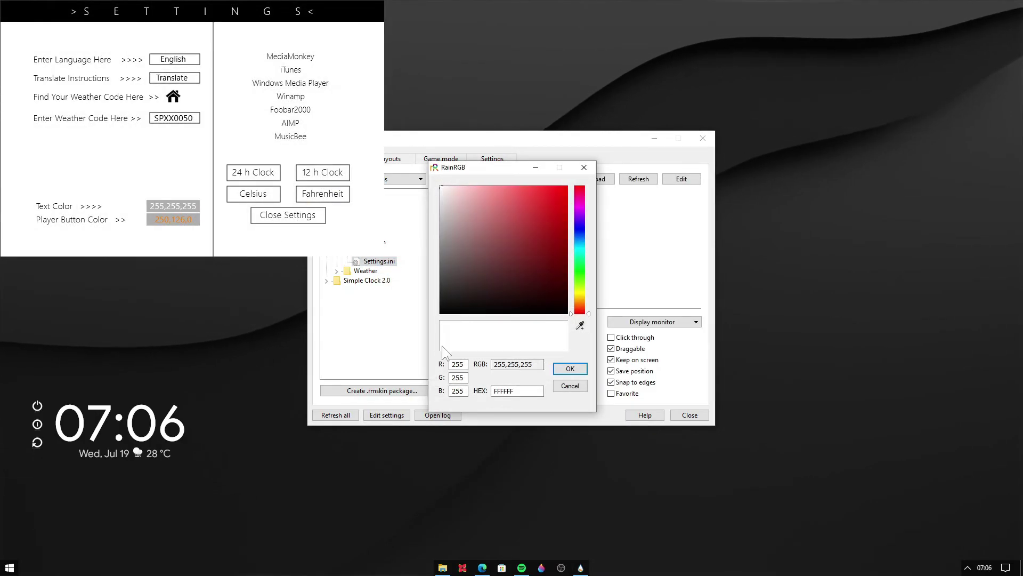
left_click(464, 364)
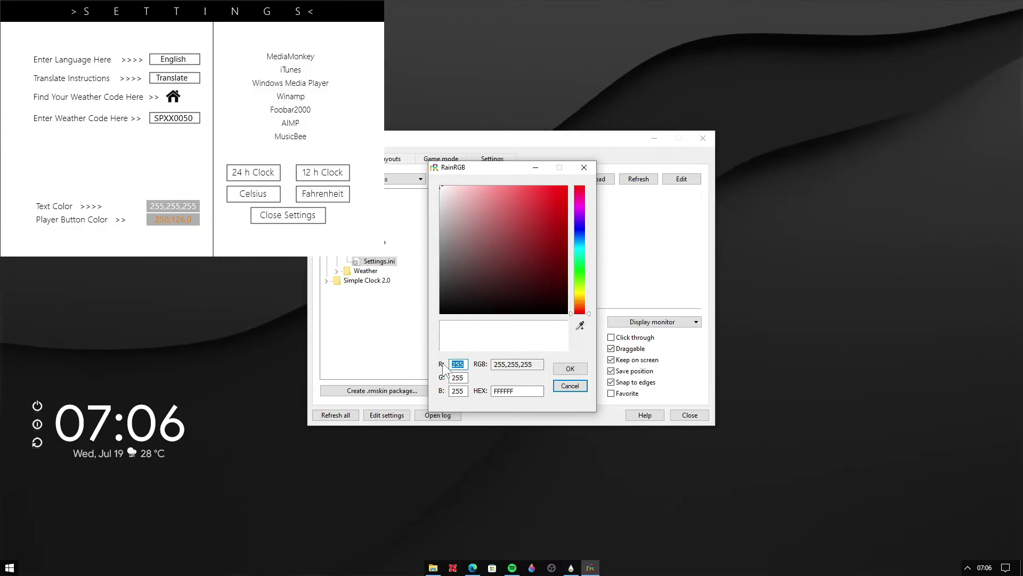
type("209,")
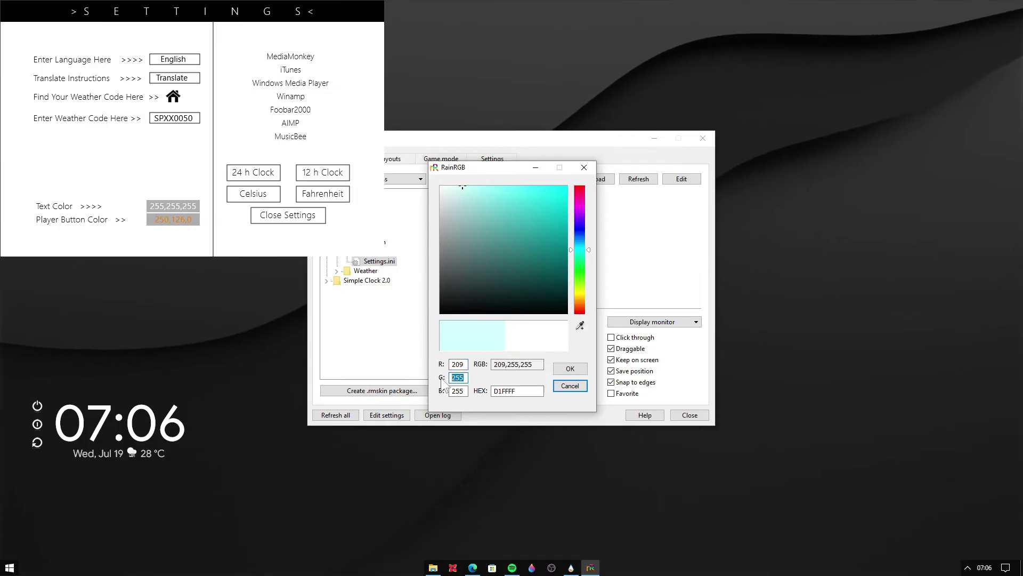
type("225,")
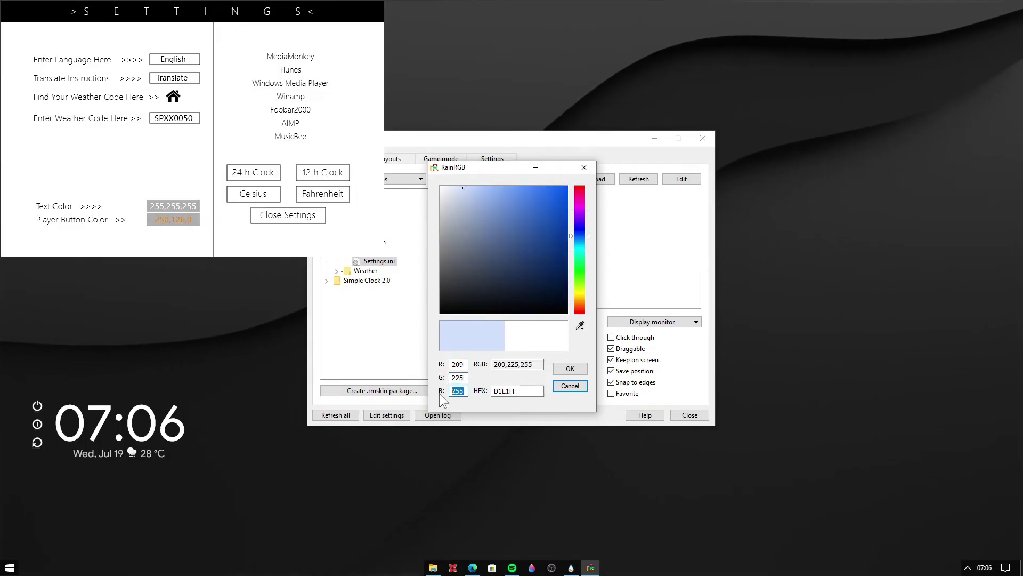
type("237")
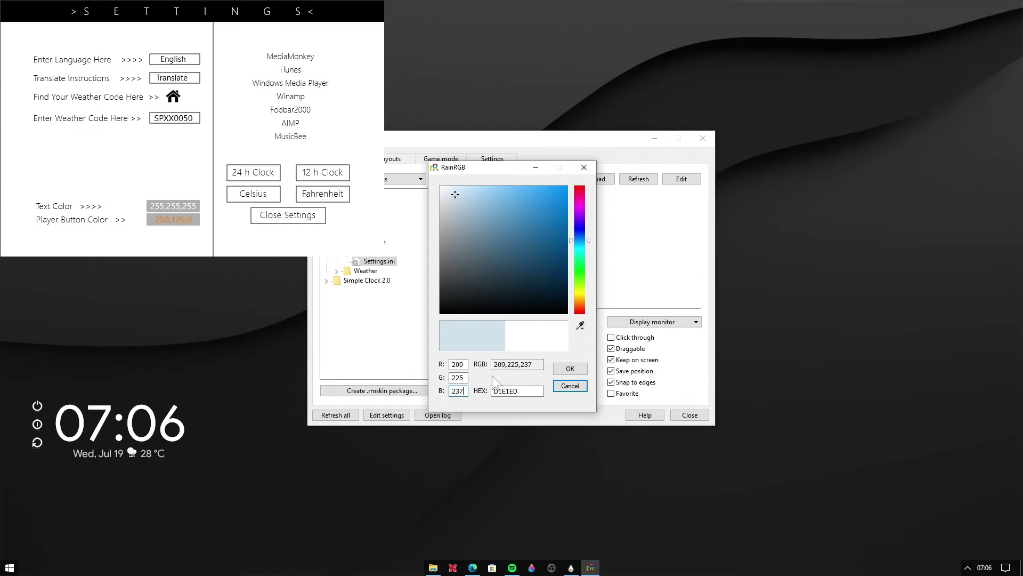
left_click(570, 368)
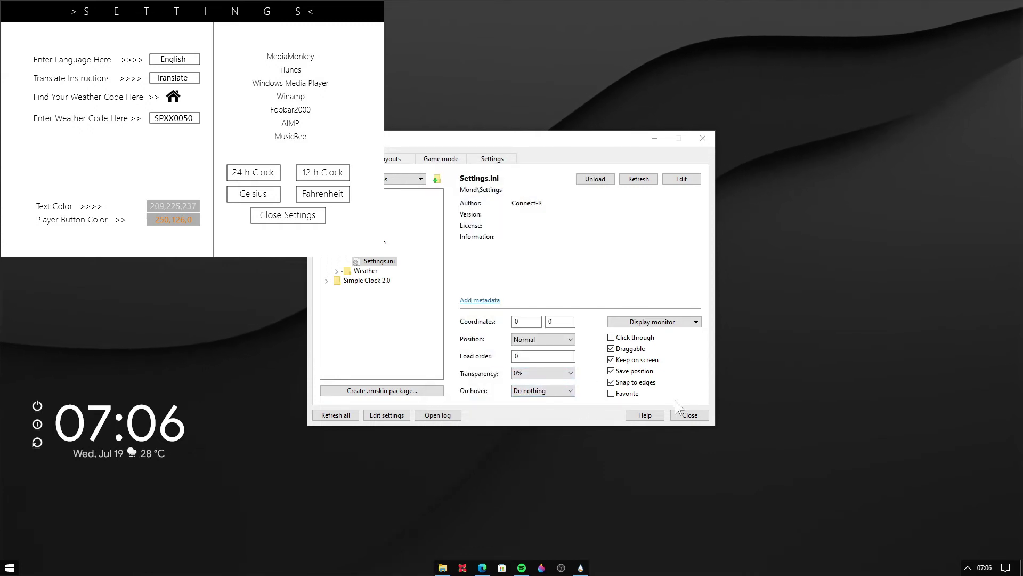
- Close the Rainmeter manager and the Mond settings skin, and refresh the Mond day display
left_click(687, 416)
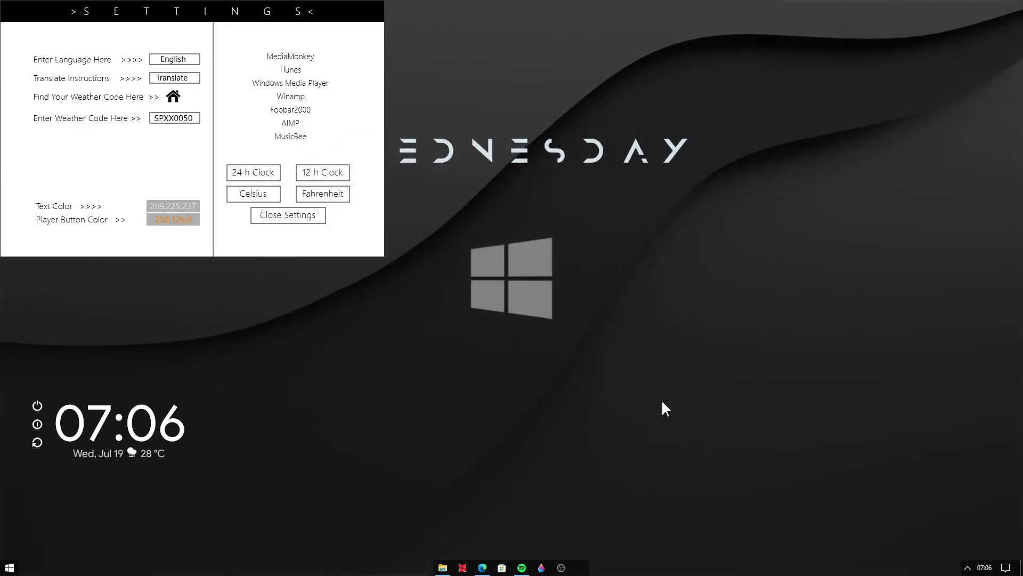
left_click(300, 219)
right_click(453, 147)
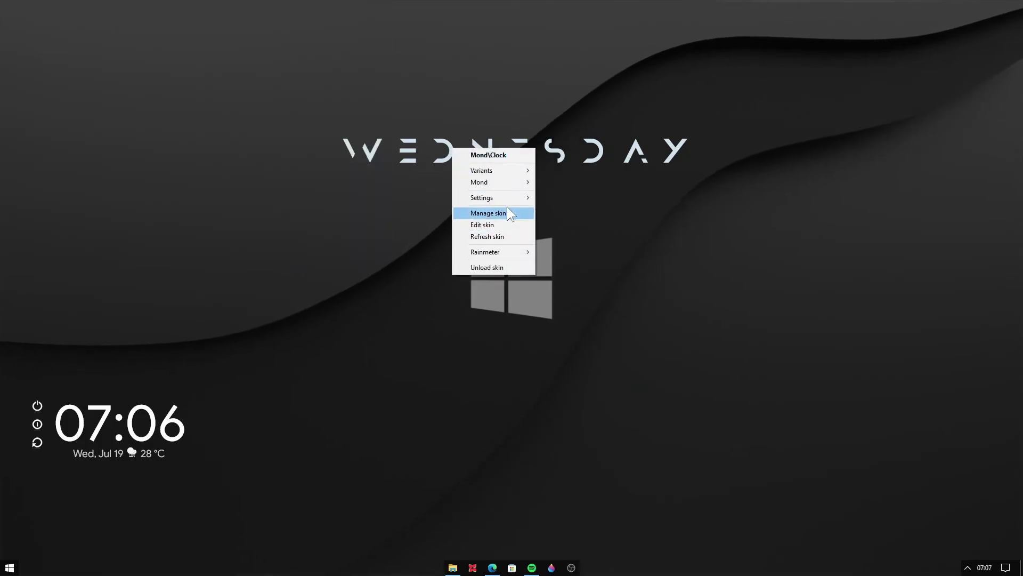
left_click(507, 236)
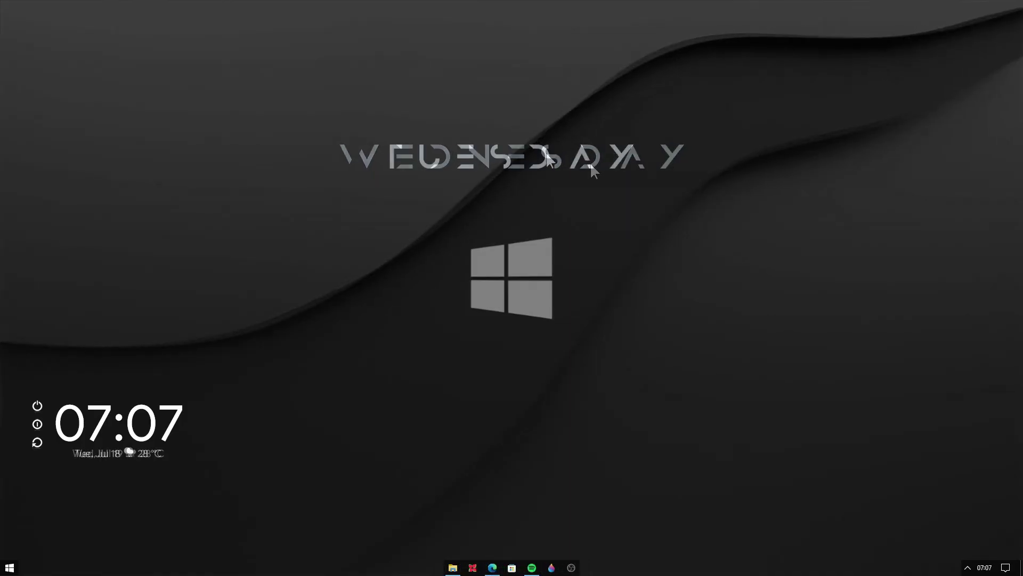
- Refresh the Mond day text again, enlarge it slightly and recentre it above the Windows logo
right_click(549, 138)
left_click(571, 241)
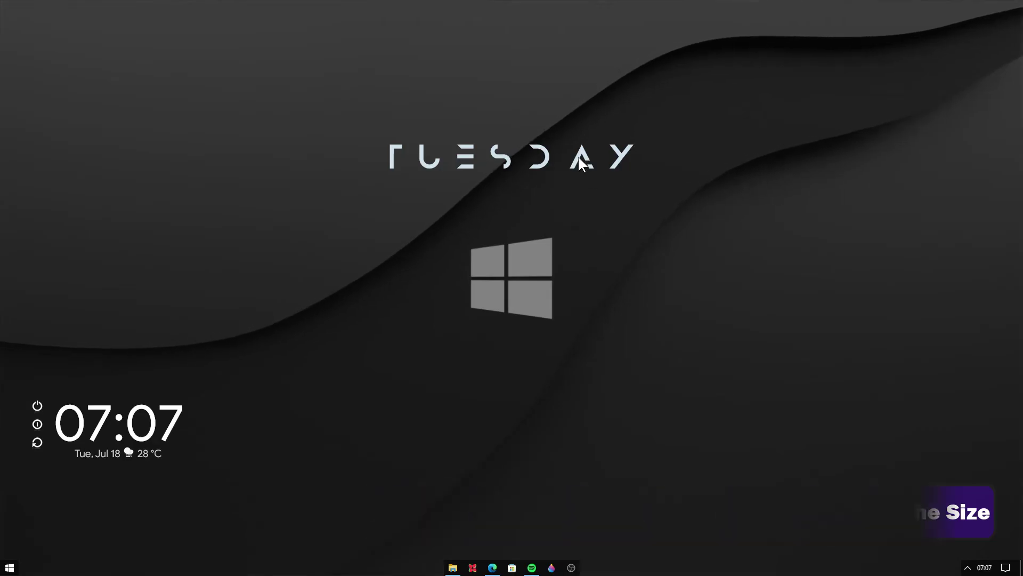
scroll(580, 156, "up", 1)
left_click_drag(568, 159, 548, 156)
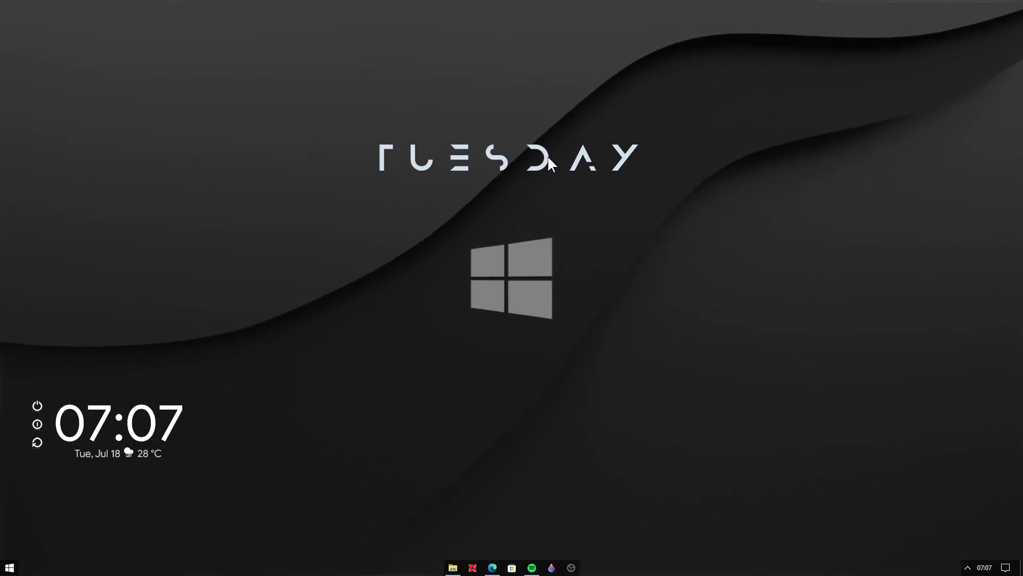
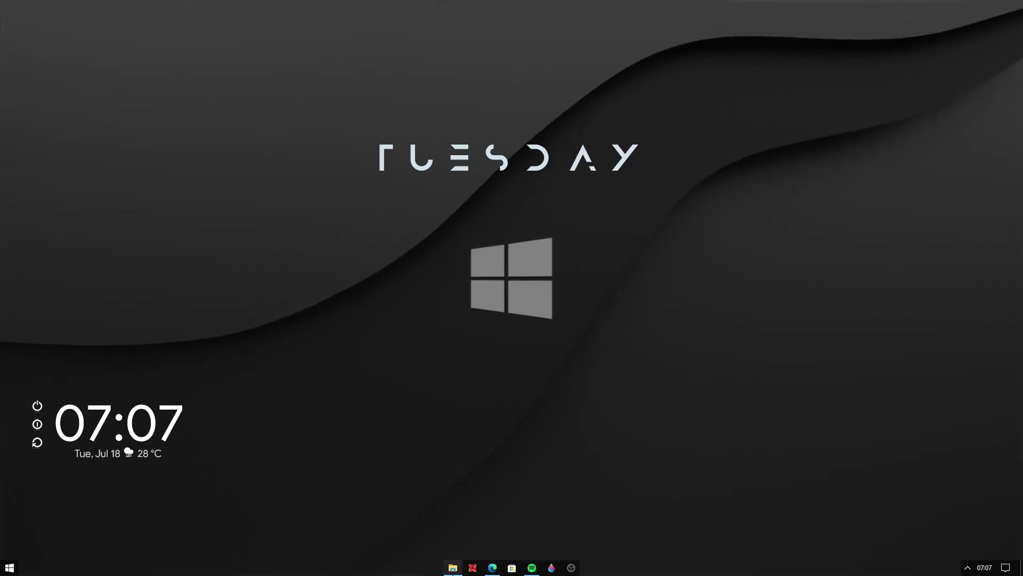
- Install Monstercat.Visualizer.for.Rainmeter_2.1.0.rmskin from the theme folder with its included skins set to load, and minimize File Explorer
left_click(453, 567)
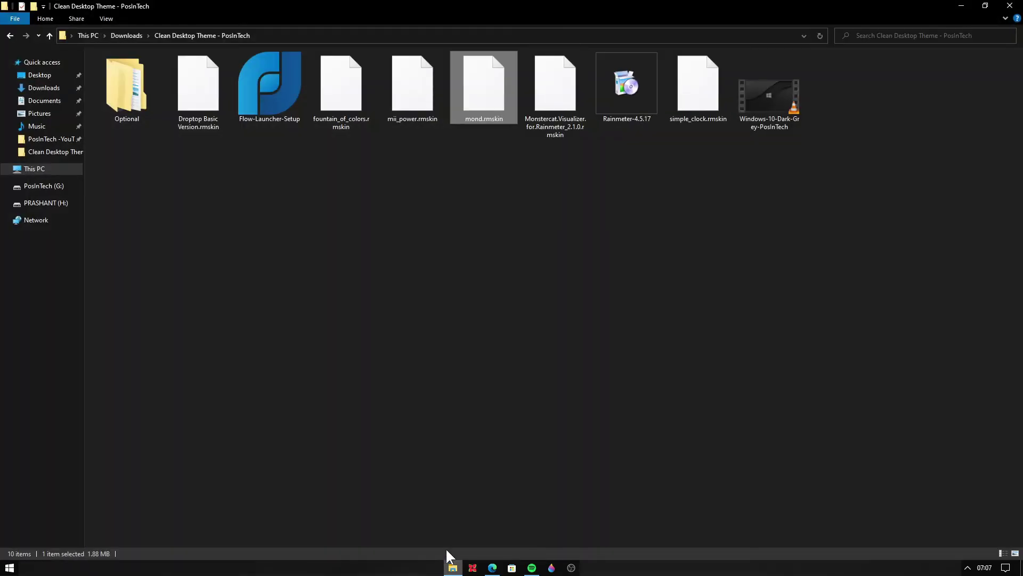
left_click(527, 101)
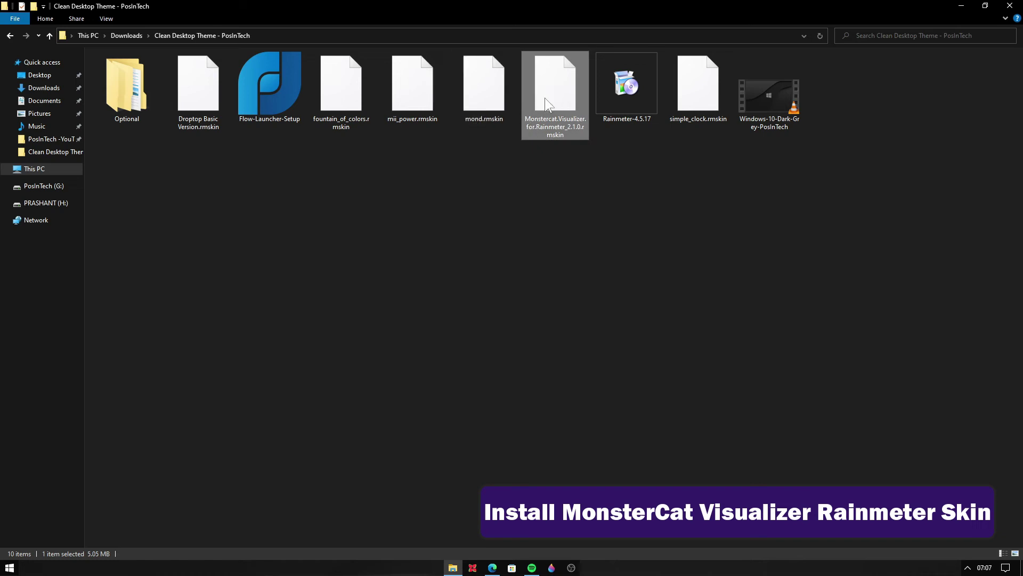
right_click(545, 97)
left_click(571, 115)
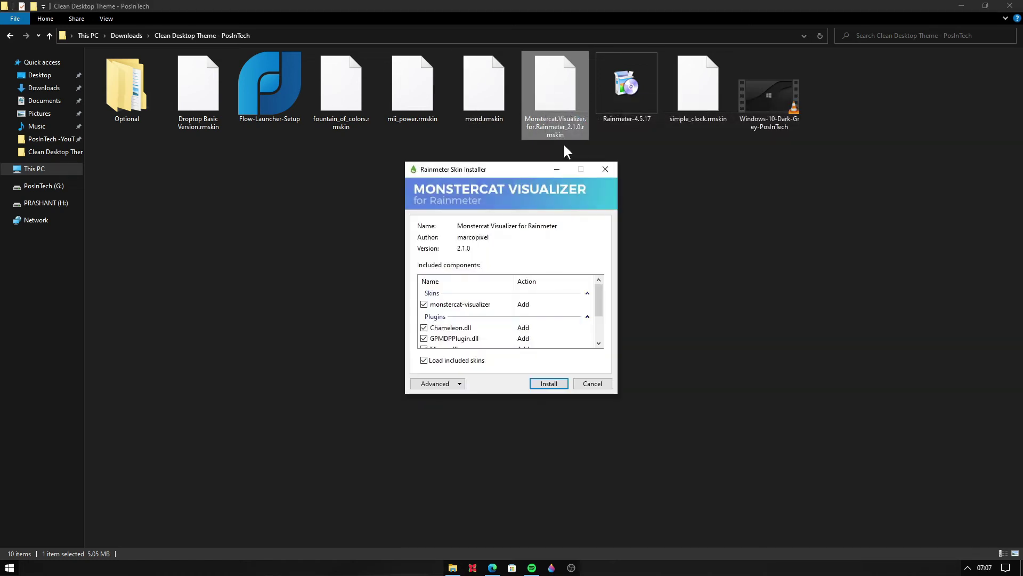
left_click(531, 383)
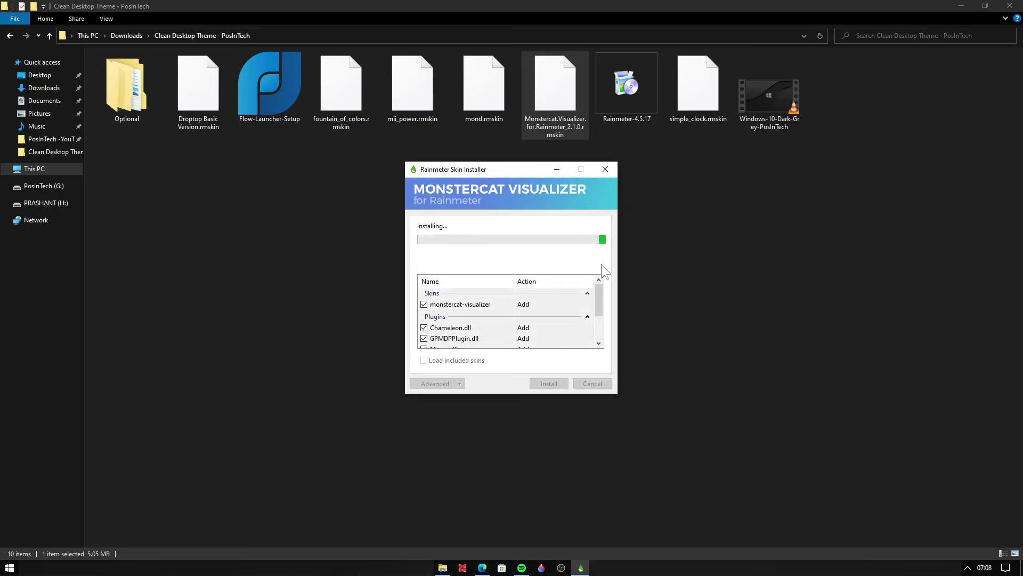
left_click(959, 6)
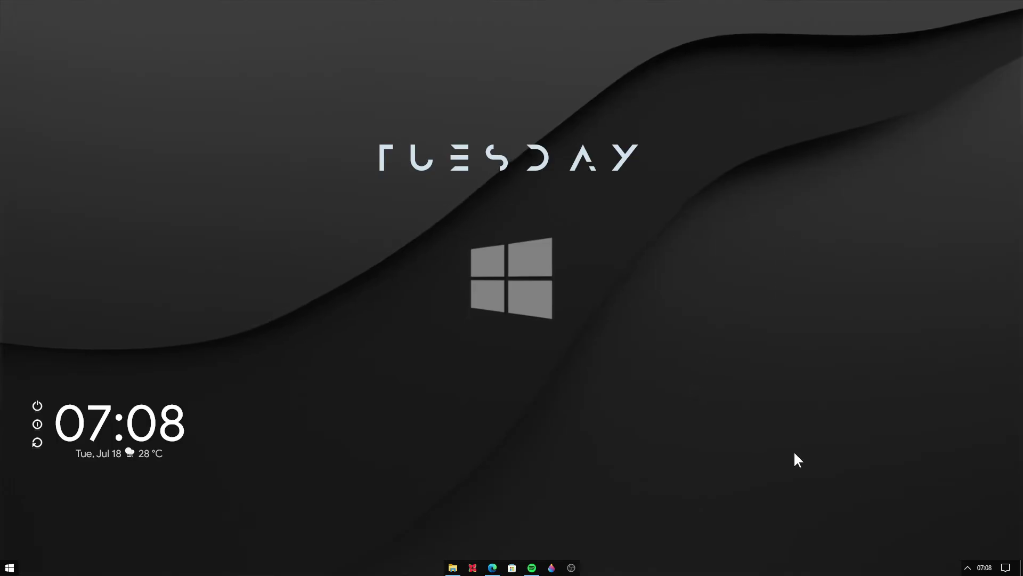
- Open the Rainmeter manager, refresh all skins and load visualizer.ini from the monstercat-visualizer skin
left_click(968, 568)
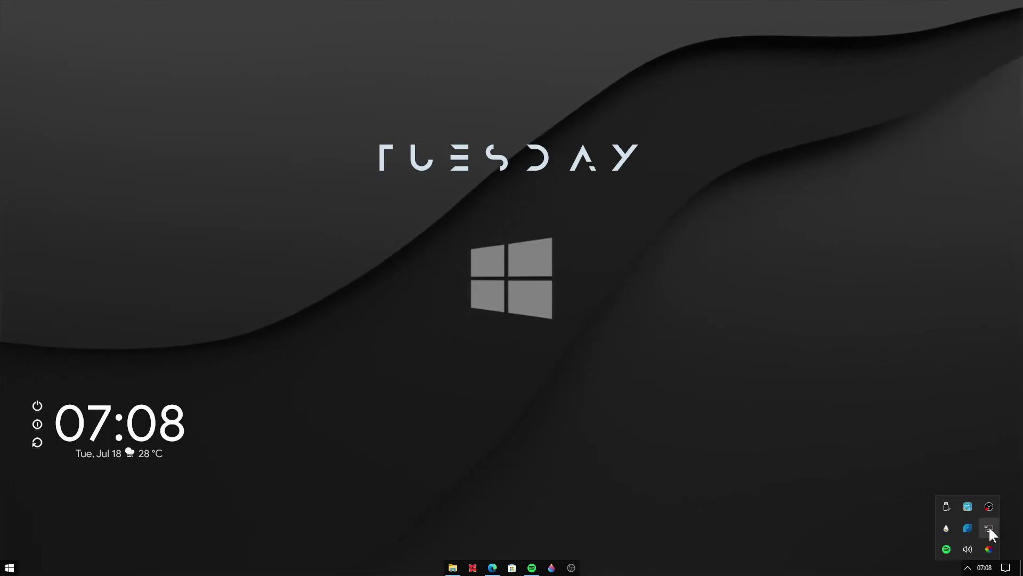
left_click(947, 528)
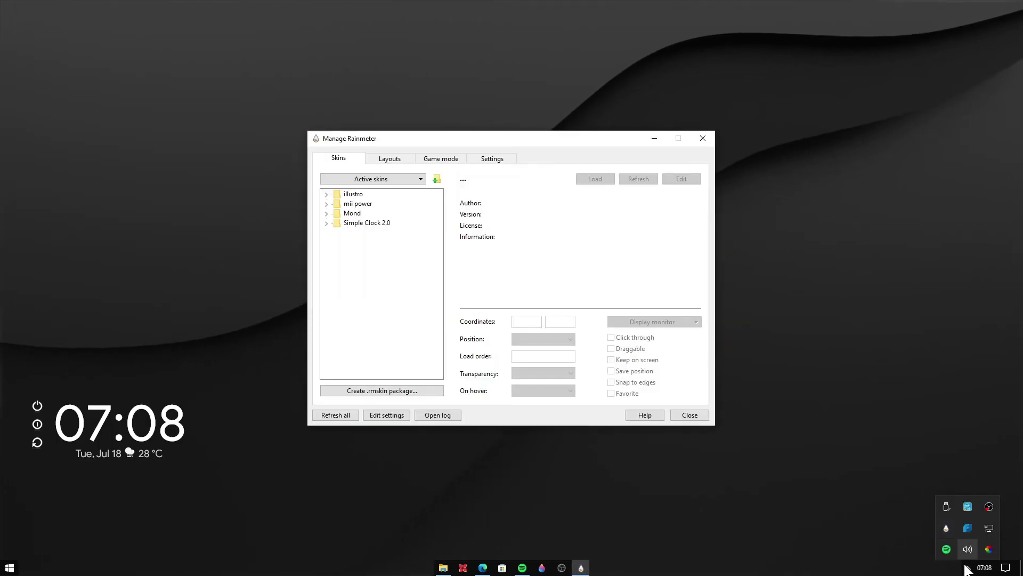
left_click(348, 418)
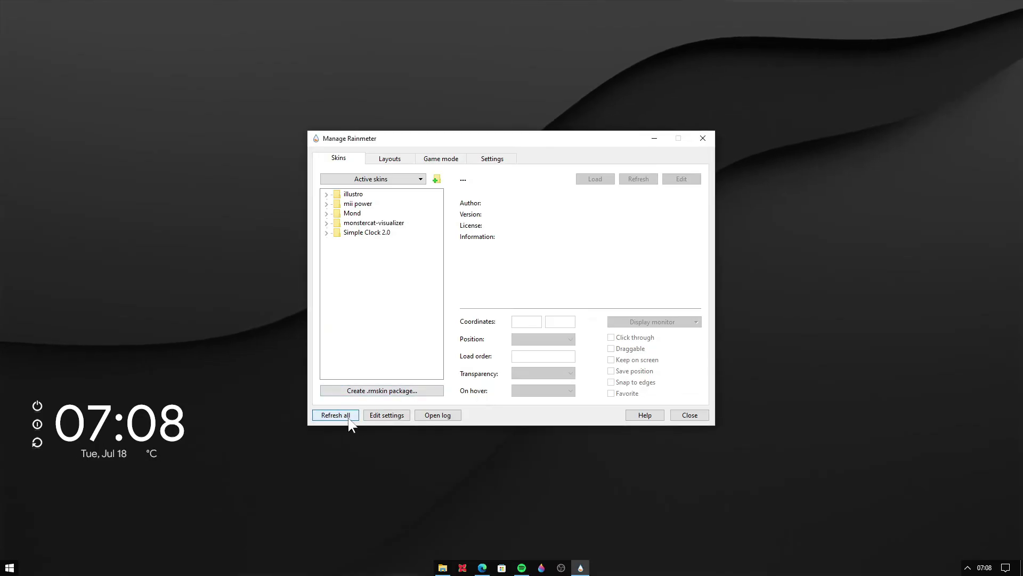
left_click(327, 223)
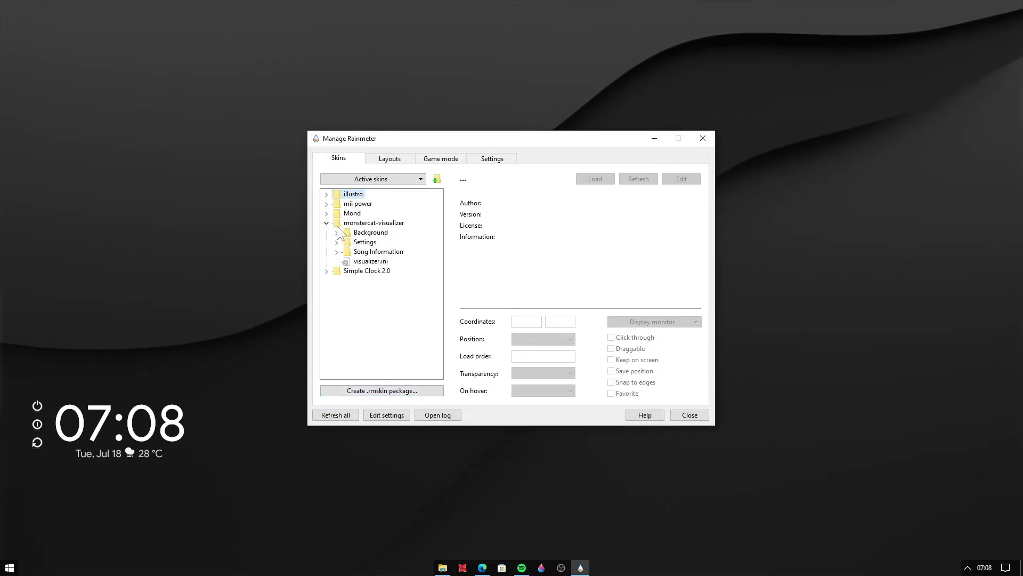
left_click(378, 260)
right_click(370, 261)
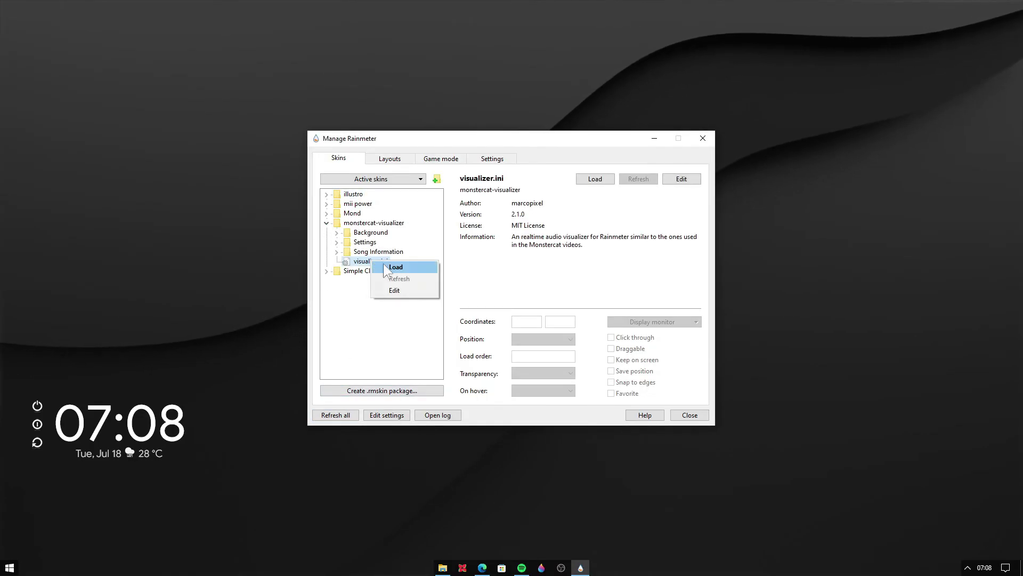
left_click(392, 265)
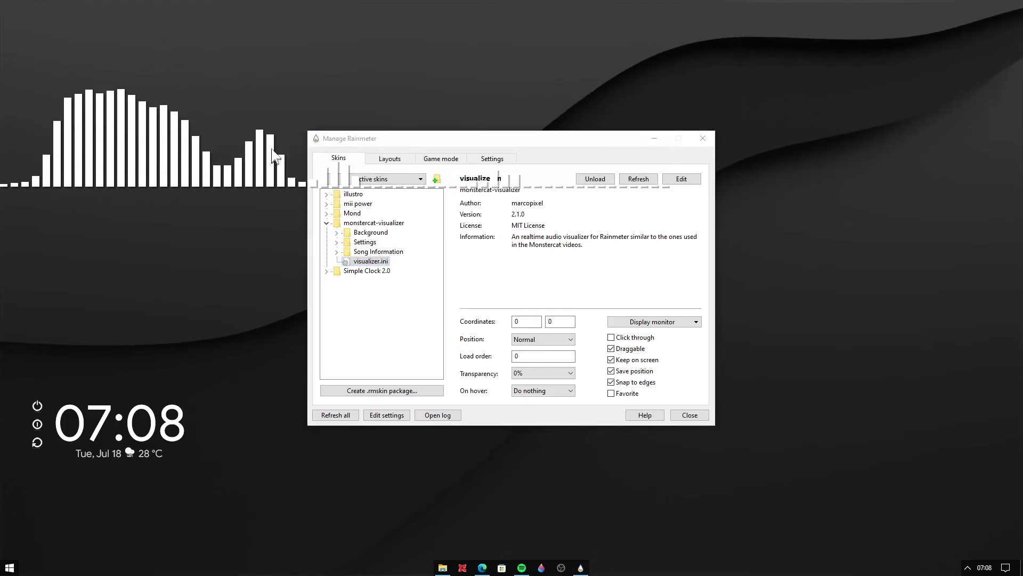
- Shift the Rainmeter manager window aside and load general.ini from the monstercat-visualizer Settings folder
left_click(426, 297)
left_click_drag(468, 144, 605, 183)
left_click(463, 283)
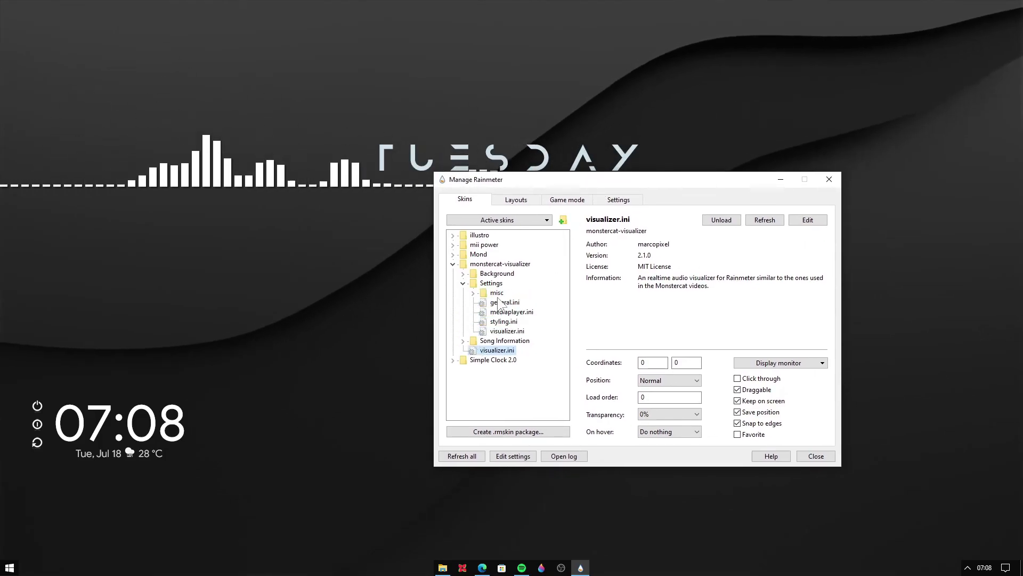
left_click(499, 302)
right_click(499, 306)
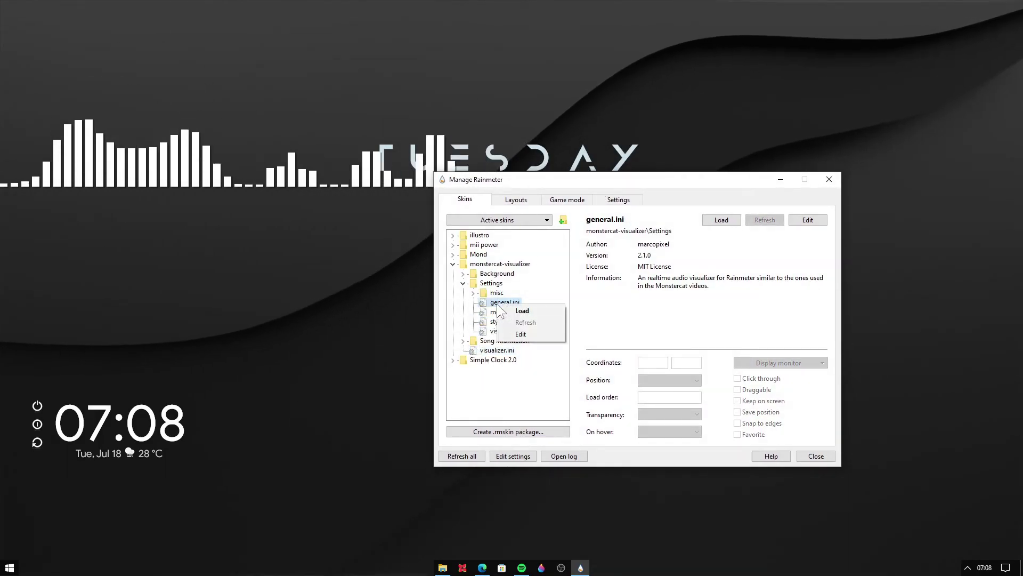
left_click(511, 310)
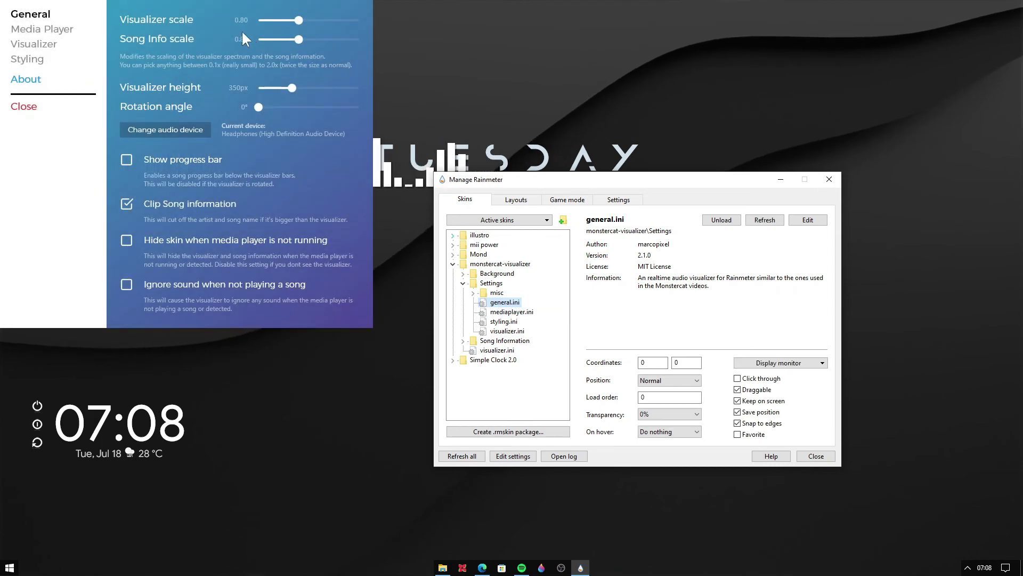
- In the general visualizer settings, set visualizer scale 0.29, song info scale 0.28, visualizer height 144px and rotation angle 90°
left_click_drag(200, 9, 408, 162)
left_click(457, 175)
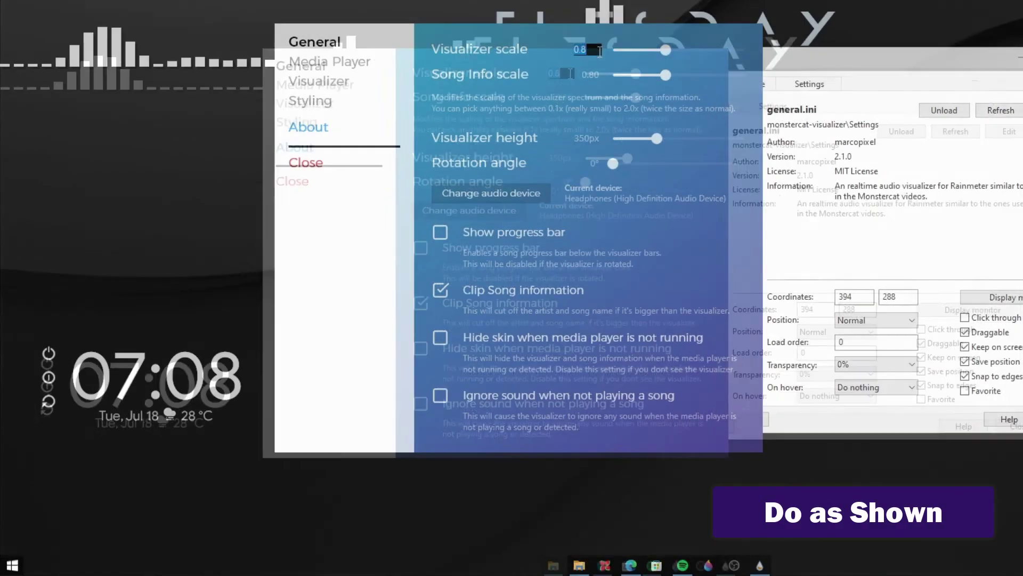
type("0.29")
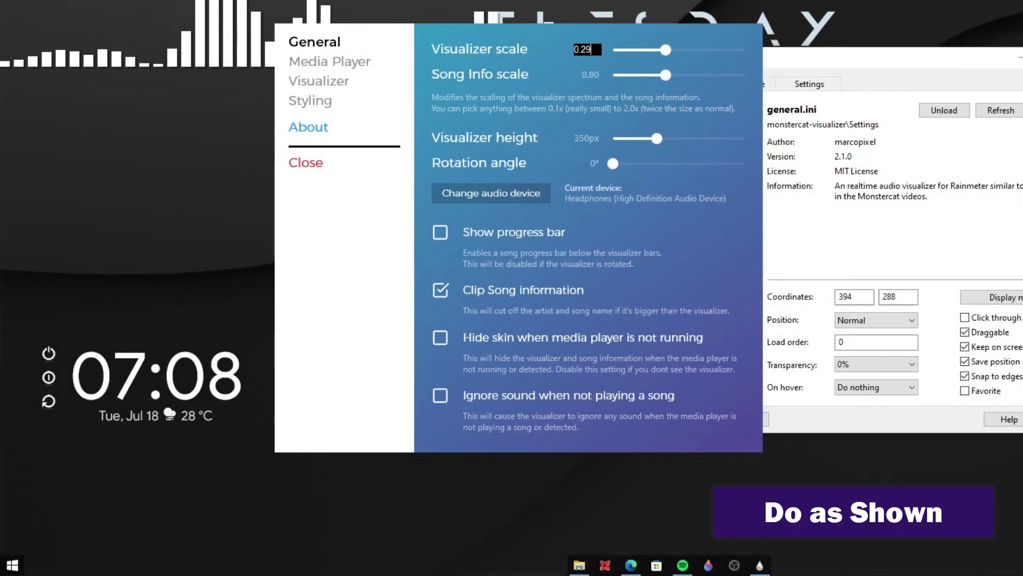
key("Return")
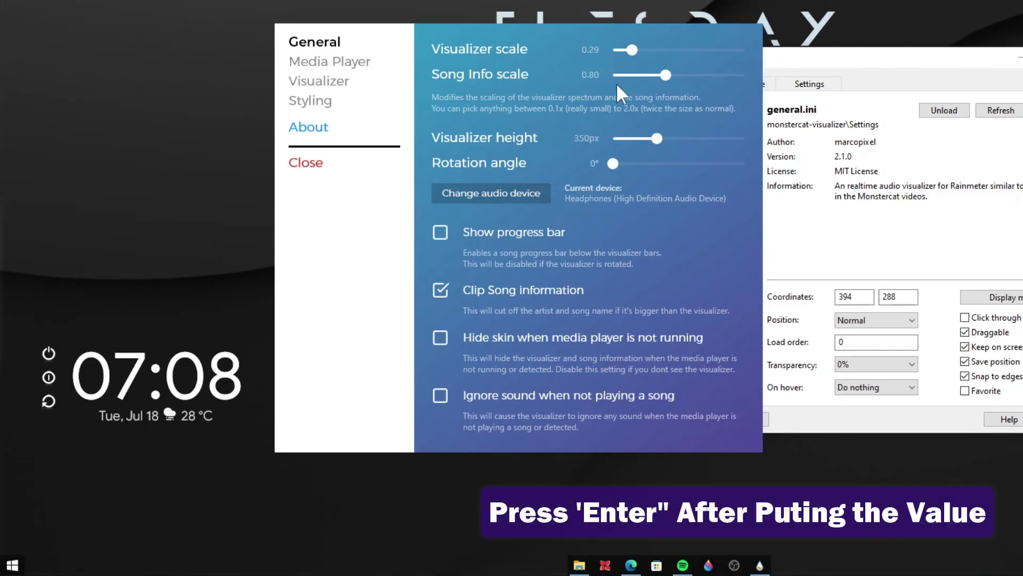
left_click(590, 75)
type("0.28")
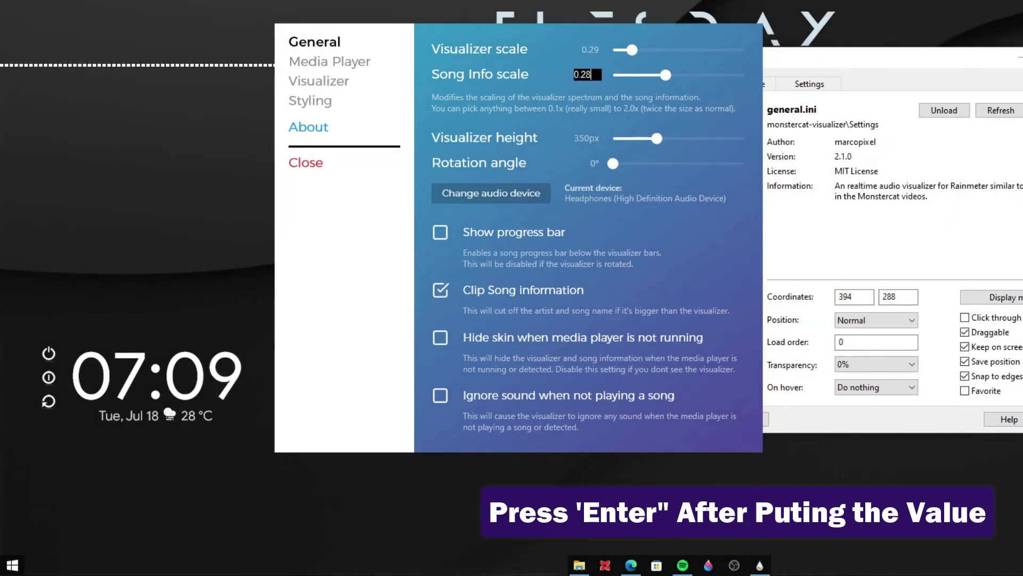
key("Return")
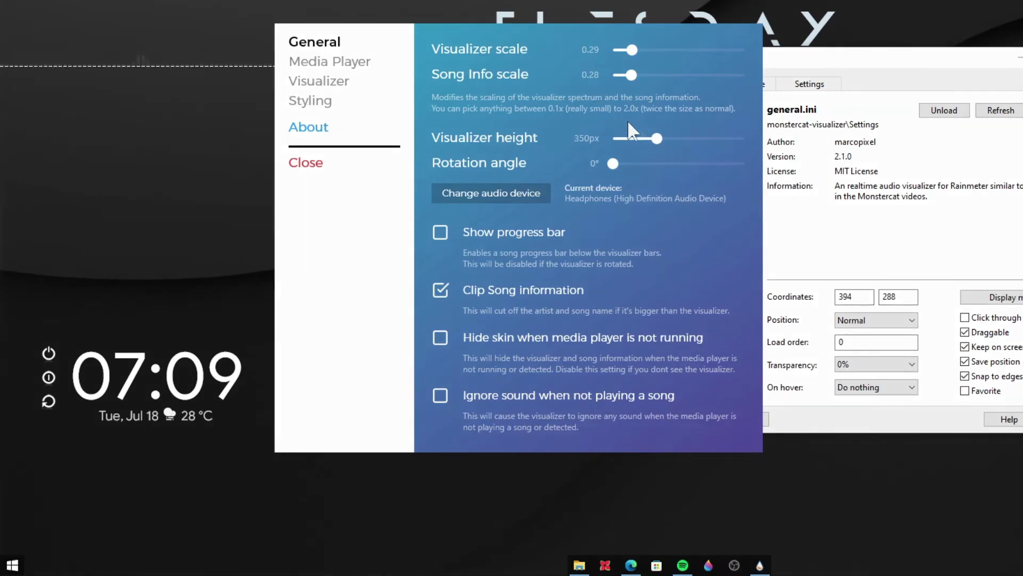
left_click_drag(657, 143, 632, 137)
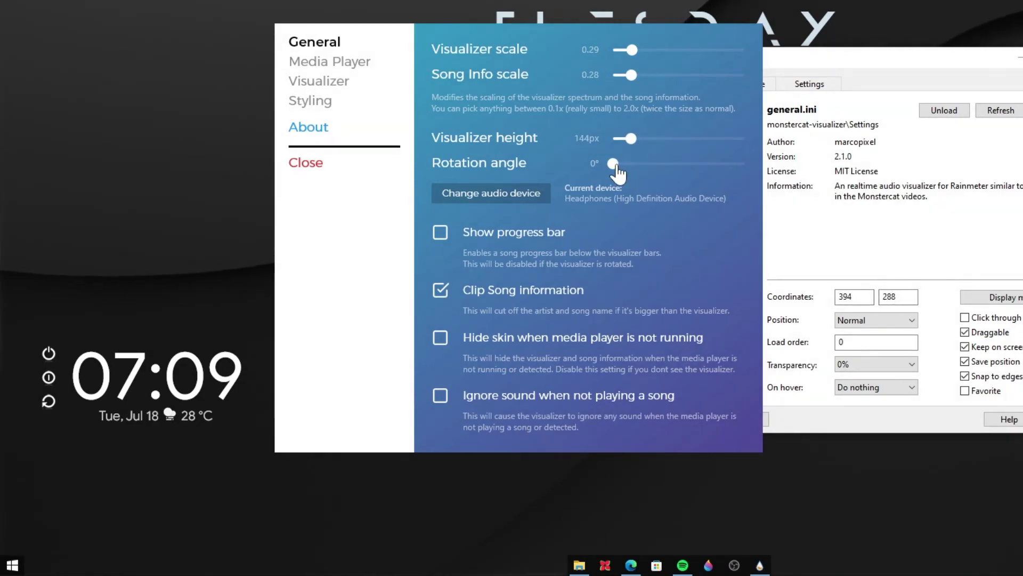
left_click_drag(614, 164, 638, 174)
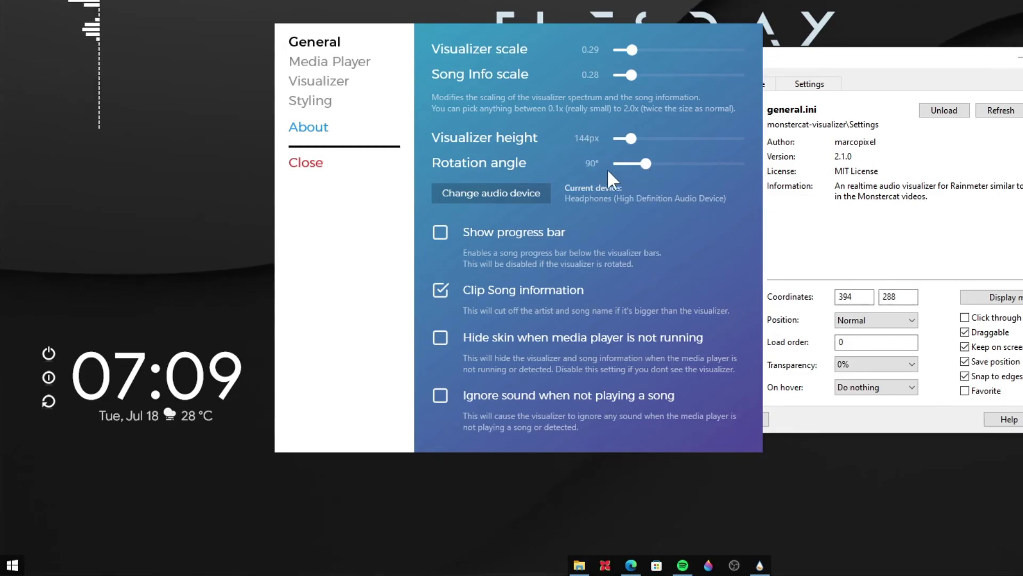
- In the Visualizer settings, set bar width 6px, bar gap 29px, bar count 24, sensitivity 31db and smoothing level 8
left_click(339, 64)
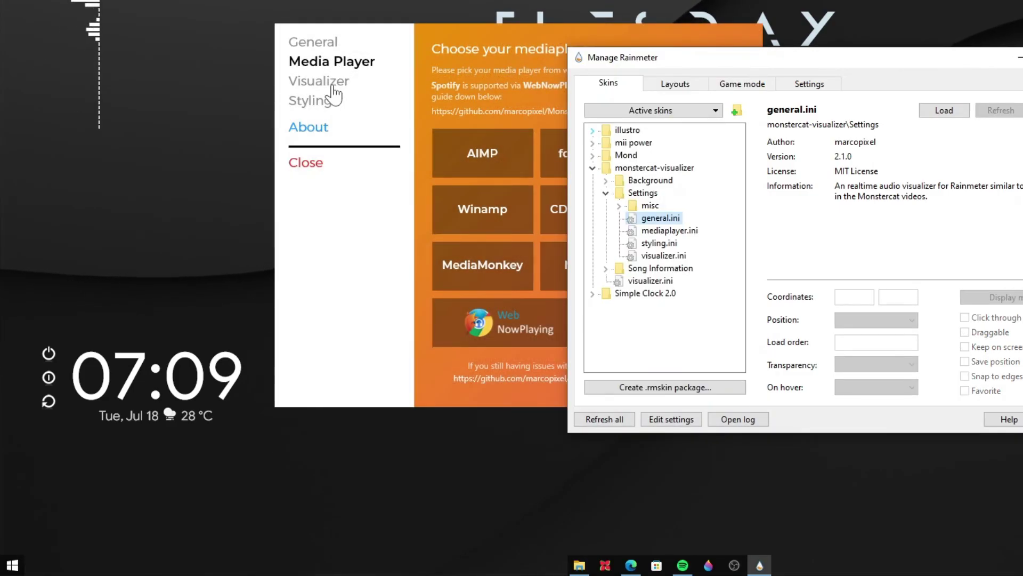
left_click(328, 84)
left_click(469, 60)
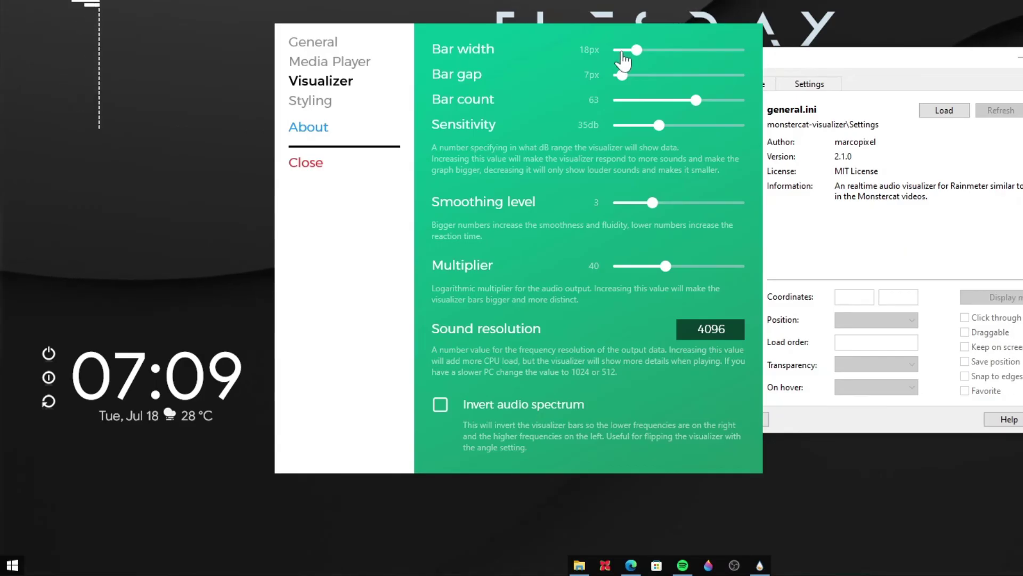
left_click_drag(635, 49, 631, 75)
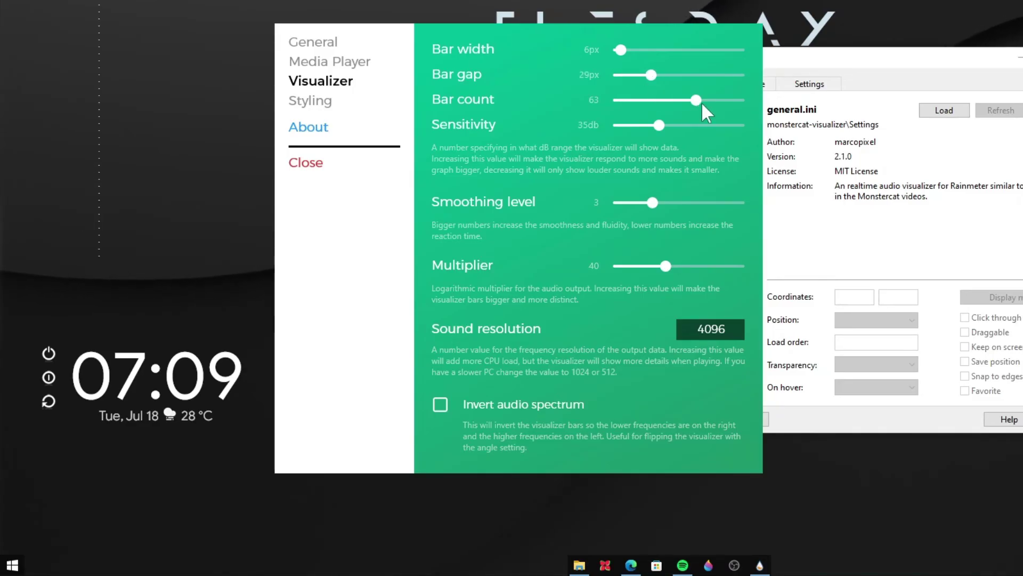
left_click_drag(697, 101, 655, 125)
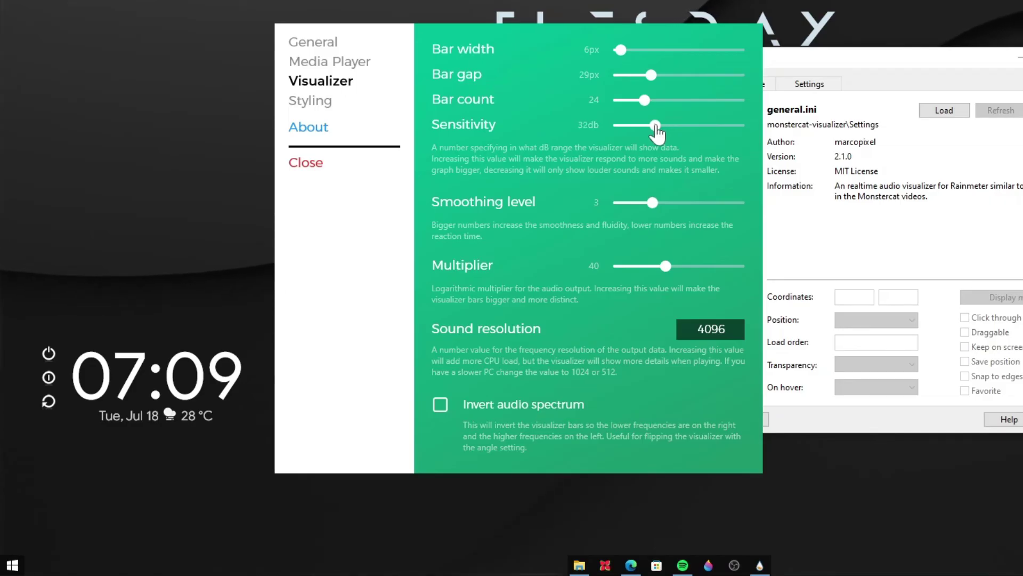
left_click_drag(655, 209, 699, 212)
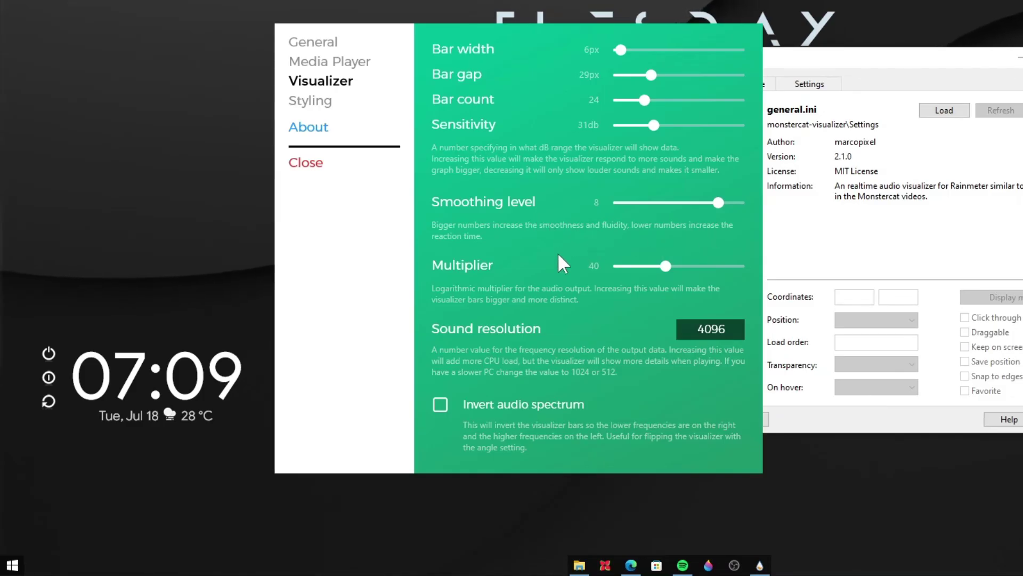
- Set the visualizer's skin color in the styling settings to a custom RGB 252, 225, 252
left_click(325, 111)
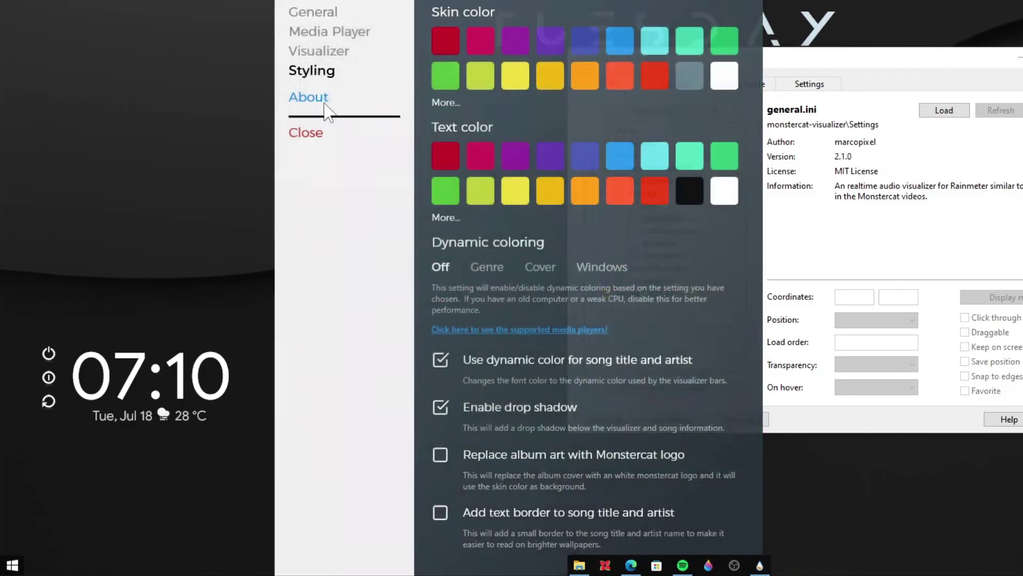
left_click(446, 104)
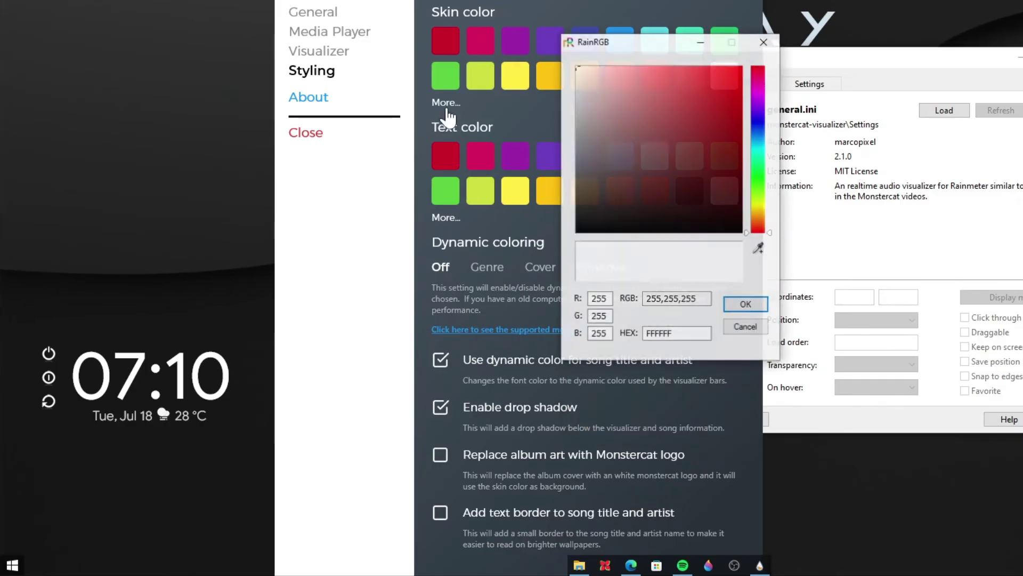
double_click(608, 299)
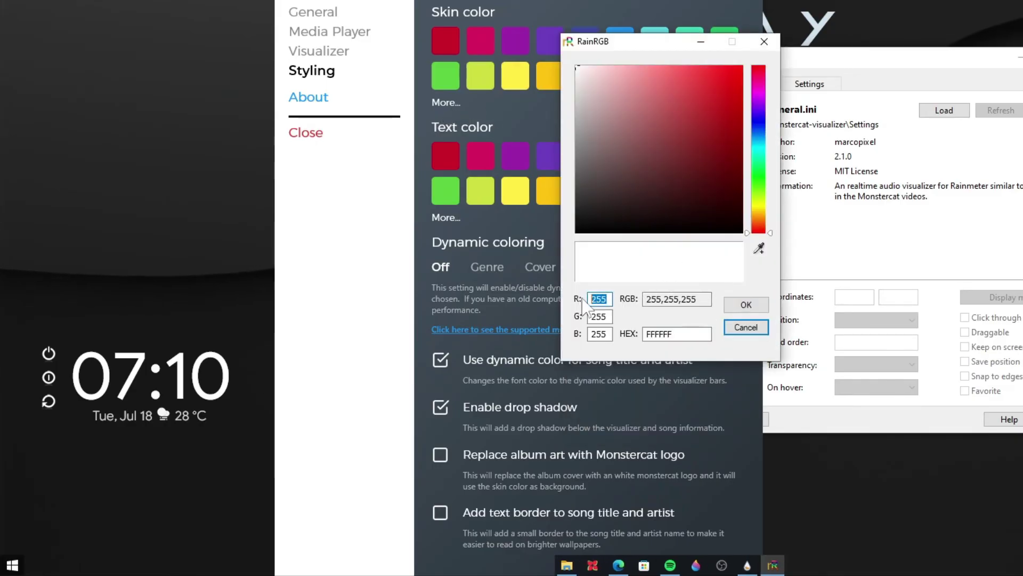
type("252,")
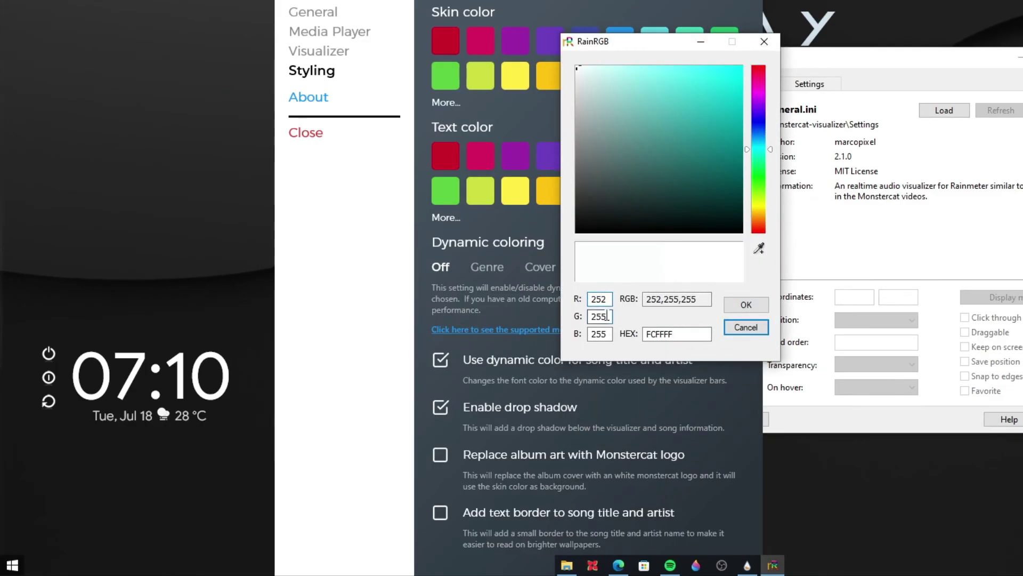
type("225")
key("Tab")
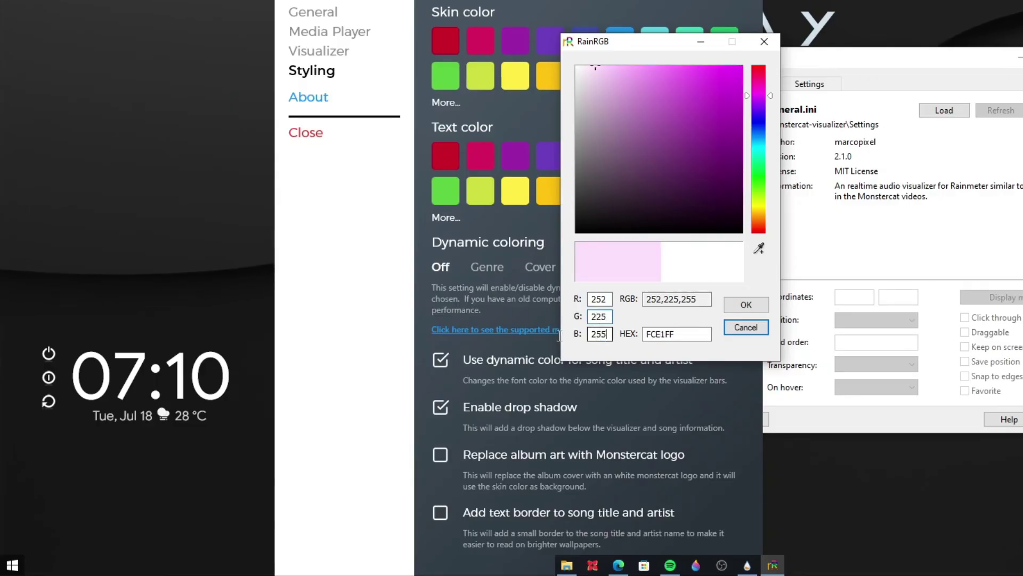
type("252")
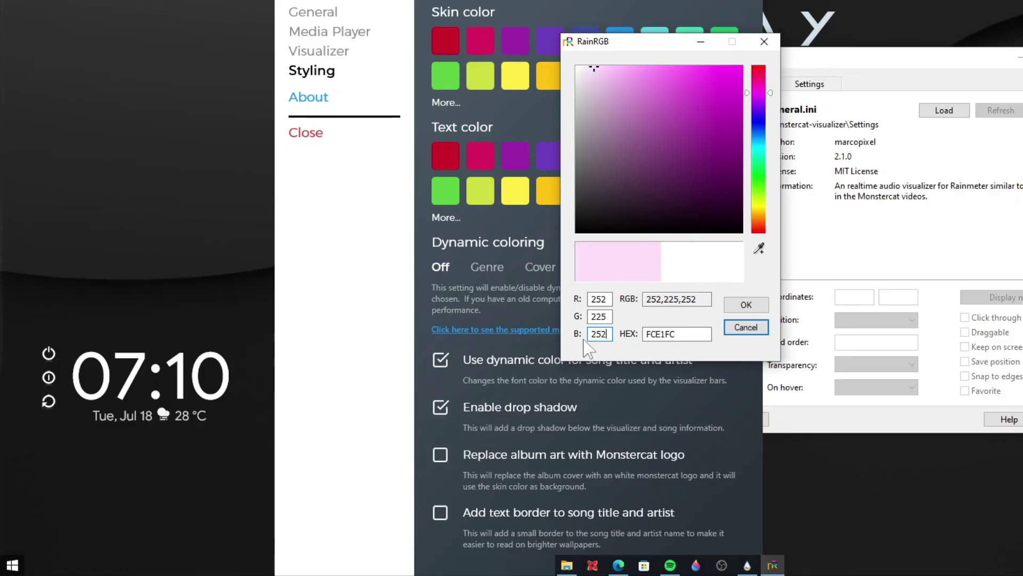
left_click(752, 304)
- Place the visualizer against the desktop's upper-right edge and refresh it, closing its settings skin and the Rainmeter manager
left_click_drag(65, 76, 207, 81)
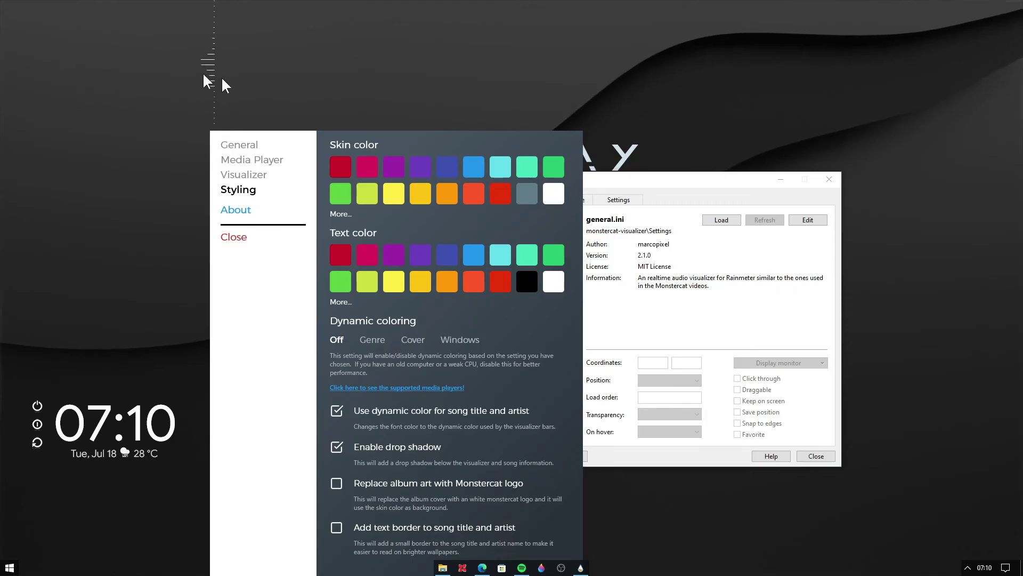
left_click_drag(985, 37, 1019, 38)
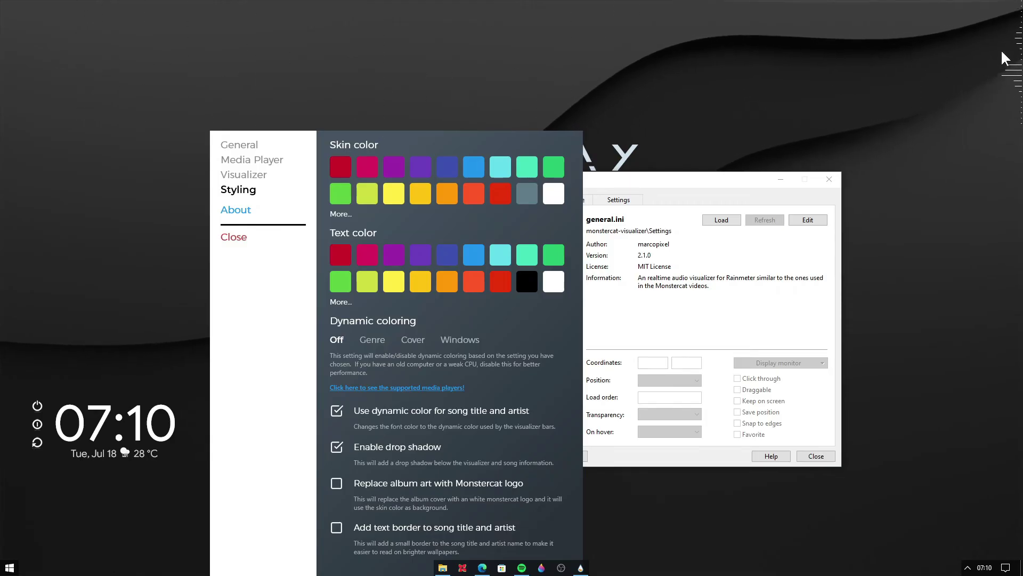
right_click(1013, 77)
left_click(970, 209)
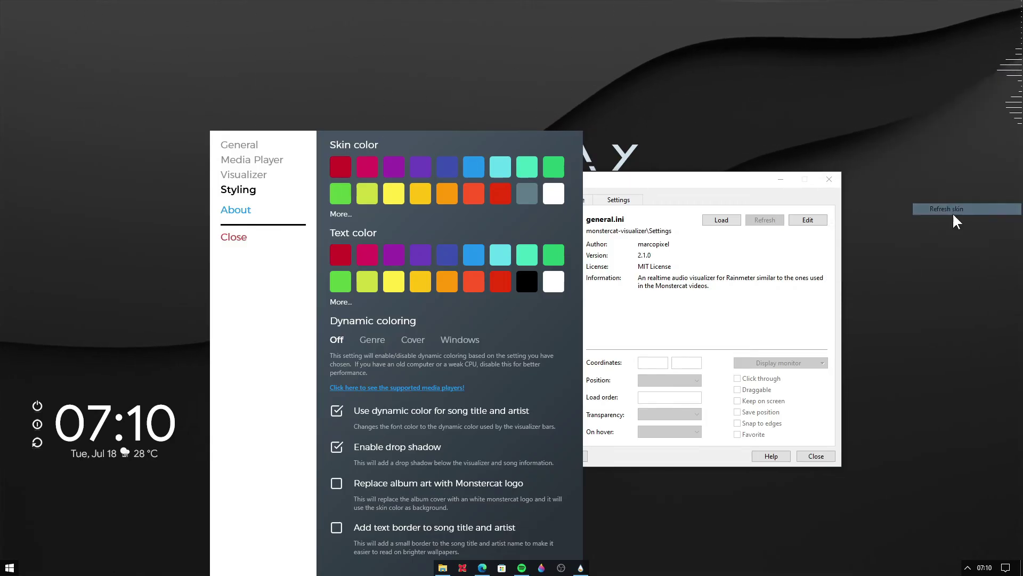
left_click(226, 237)
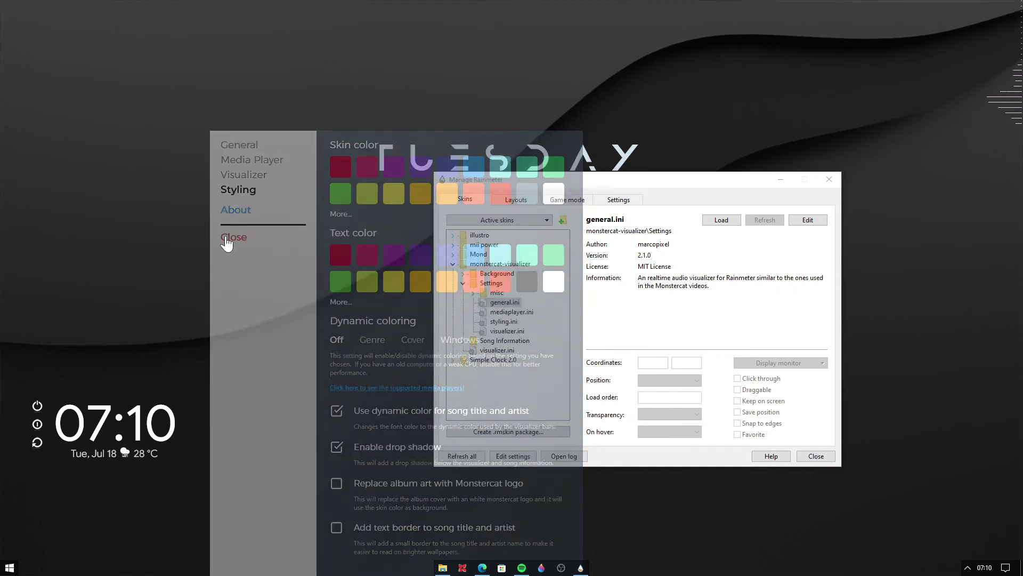
left_click(833, 183)
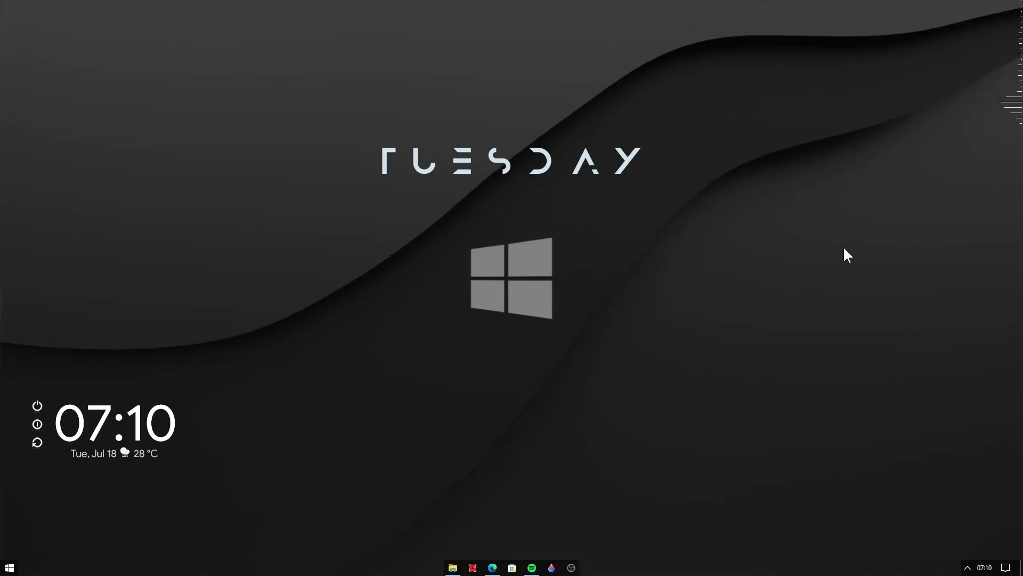
- Set the monstercat-visualizer skin's position to On desktop
right_click(1015, 92)
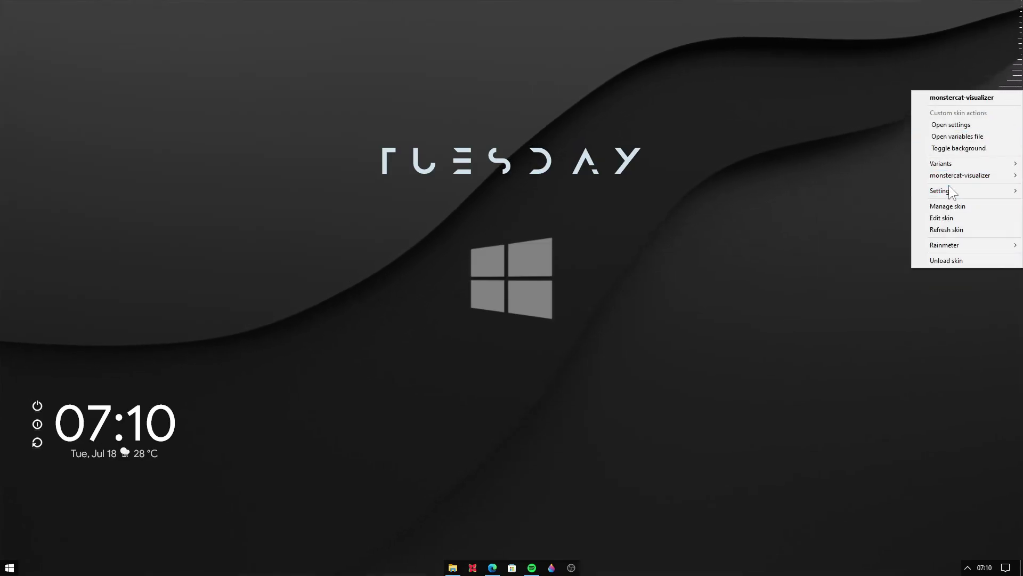
mouse_move(951, 192)
mouse_move(870, 191)
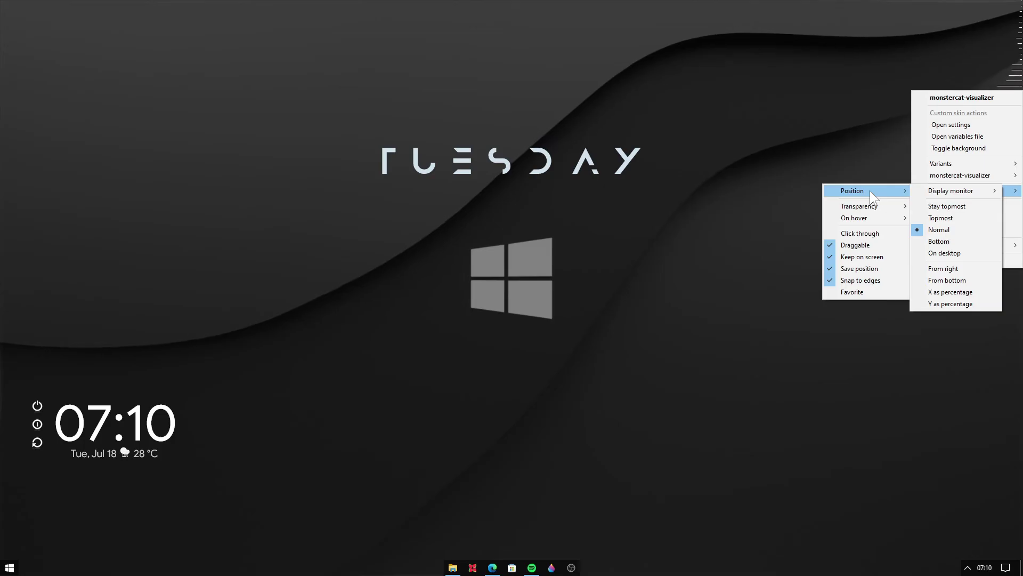
left_click(948, 253)
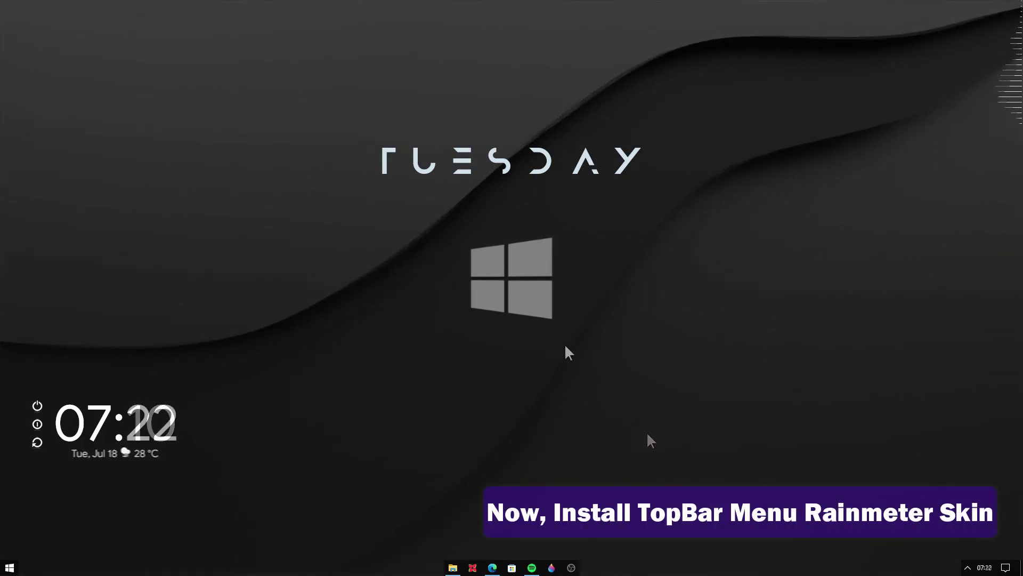
- Install the Yosemite - TopBar.rmskin Rainmeter skin from the Clean Desktop Theme folder and close the folder window
left_click(455, 568)
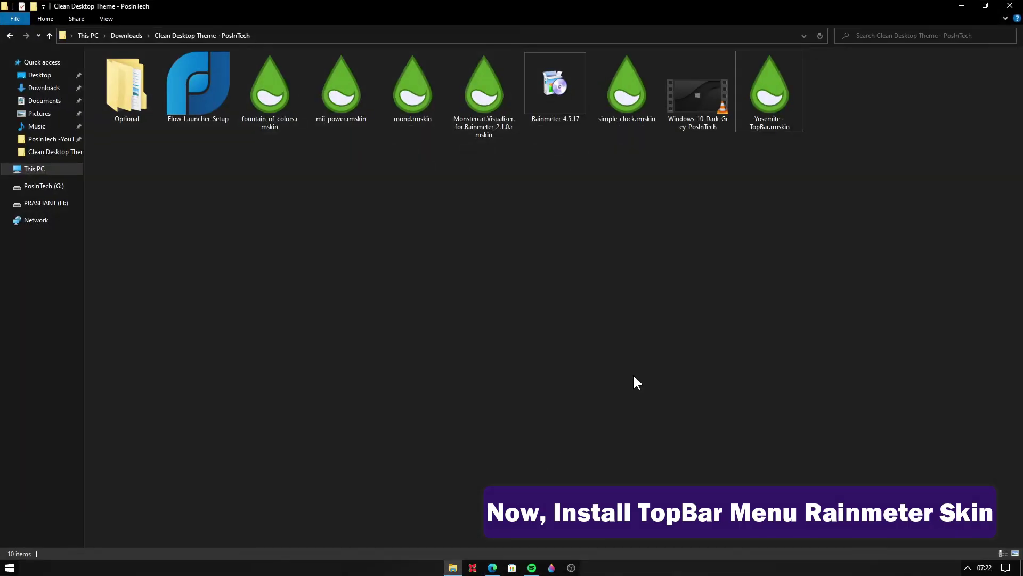
right_click(770, 110)
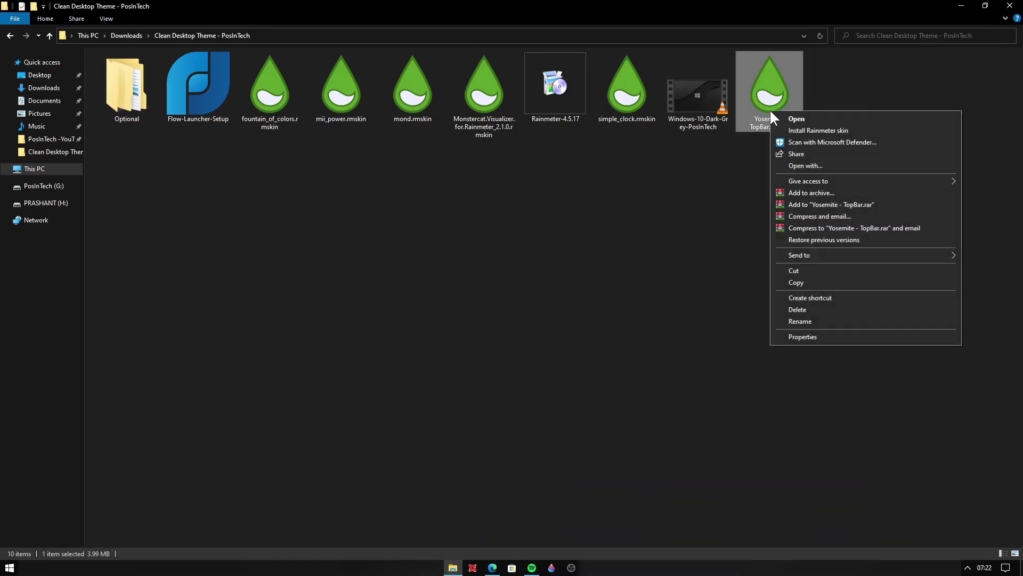
left_click(787, 130)
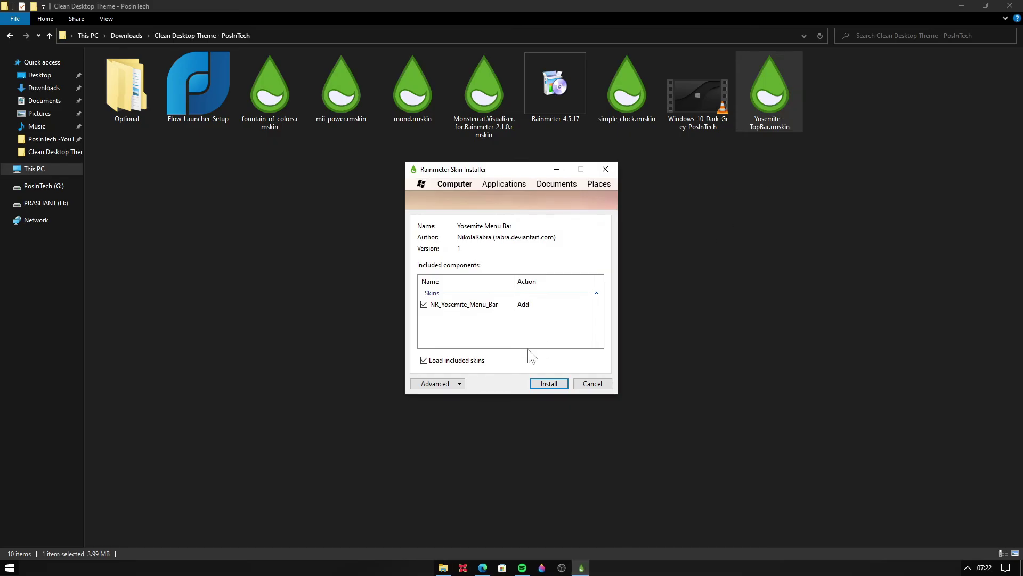
left_click(551, 385)
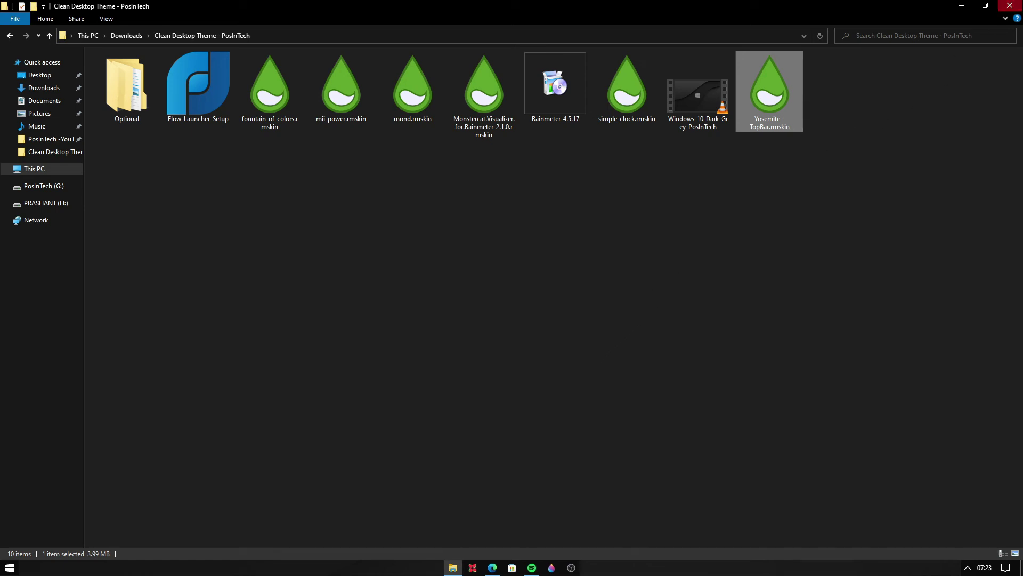
left_click(1012, 5)
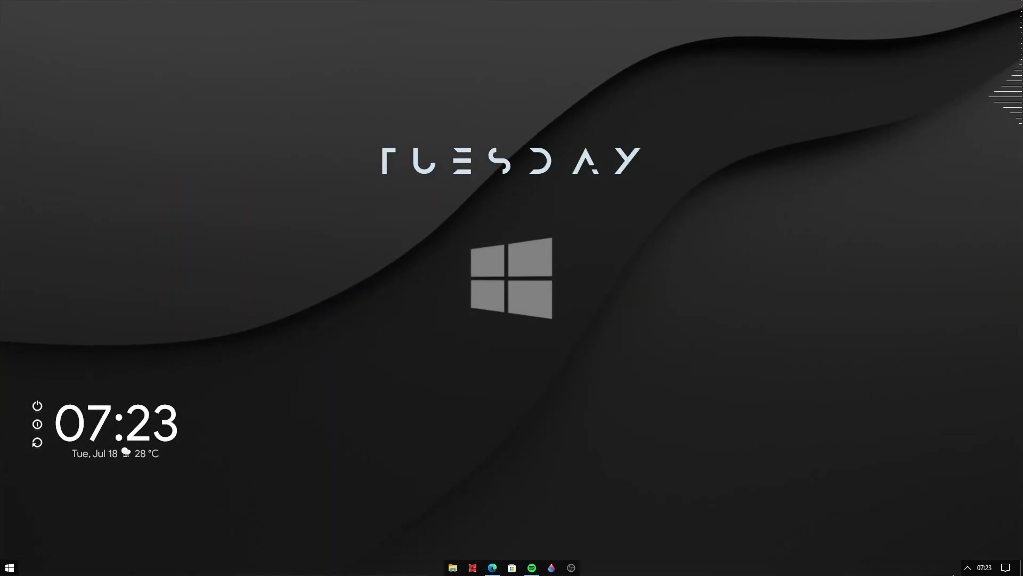
- Refresh all skins in the Rainmeter manager, load MenuBar.ini from NR_Yosemite_Menu_Bar and minimize the manager
left_click(968, 567)
left_click(946, 526)
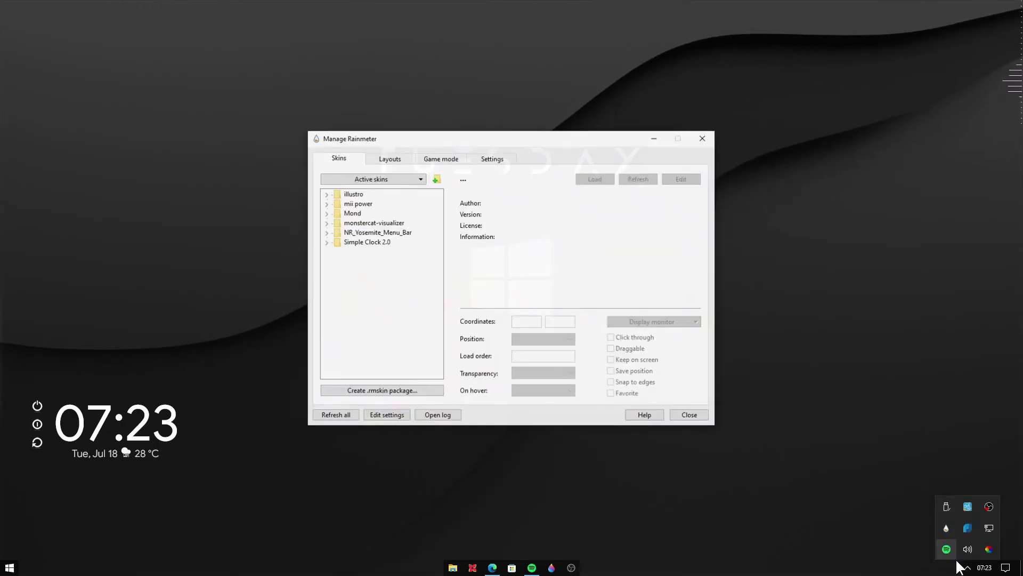
left_click(336, 417)
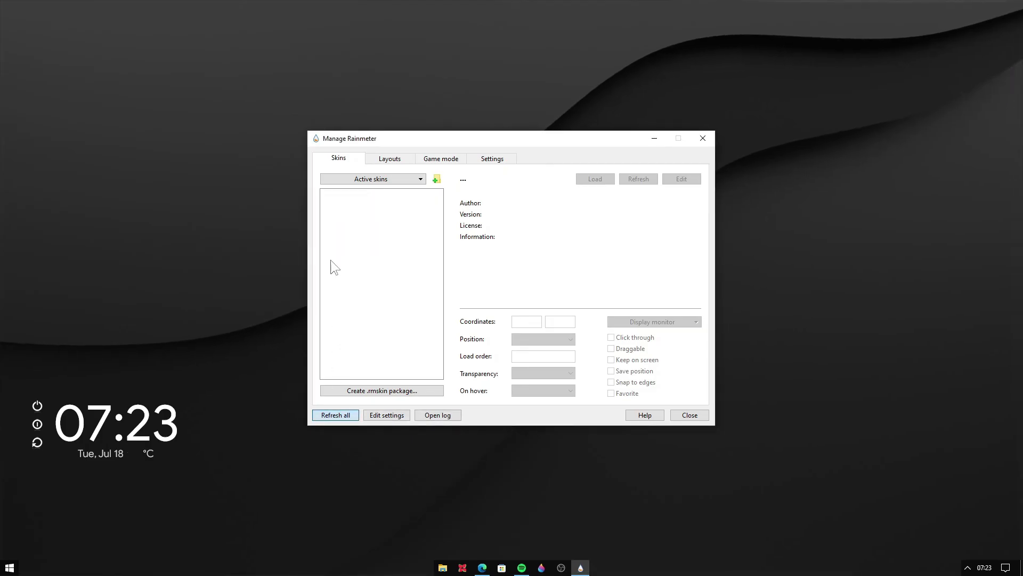
left_click(328, 233)
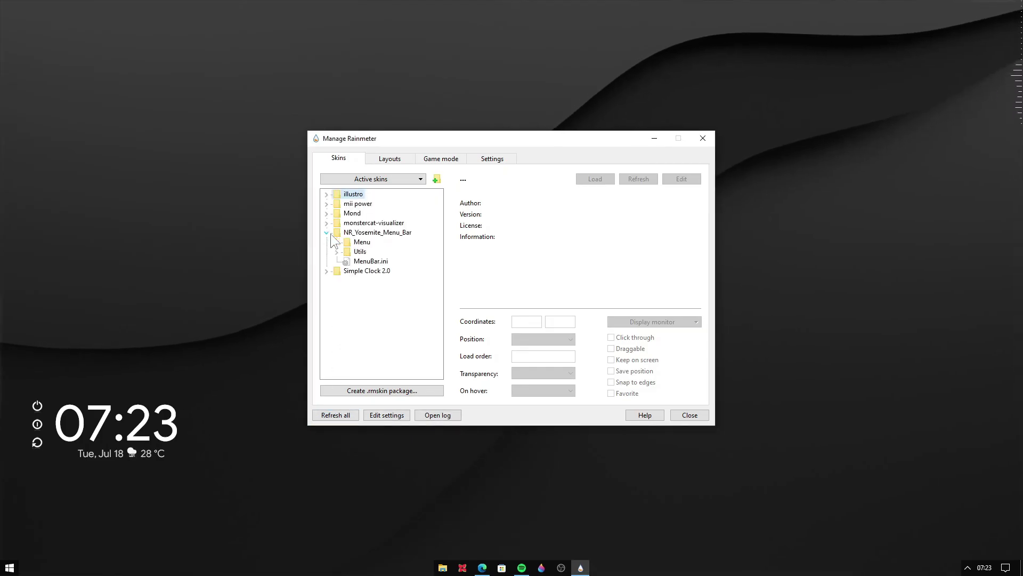
left_click(351, 262)
right_click(370, 265)
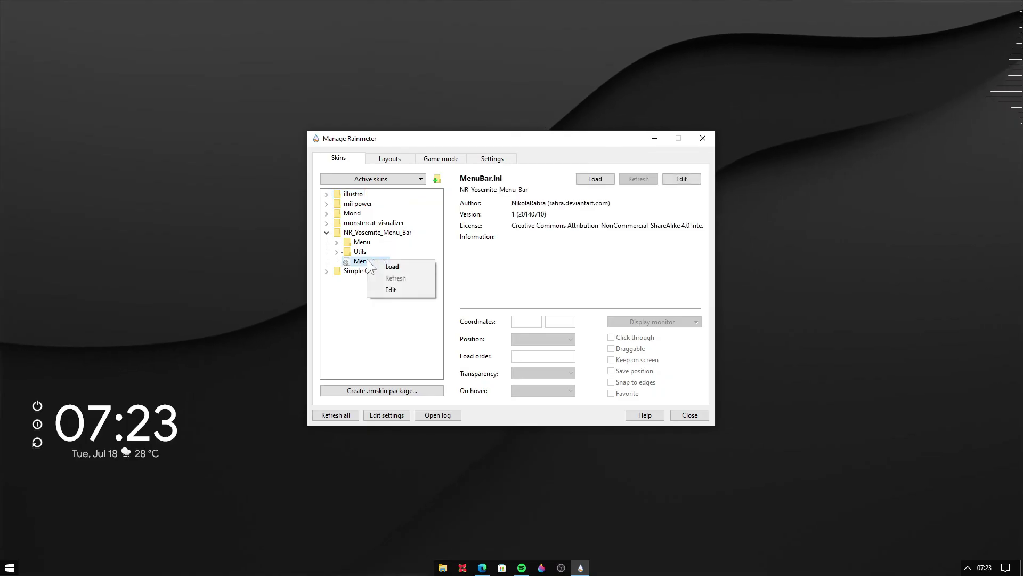
left_click(386, 264)
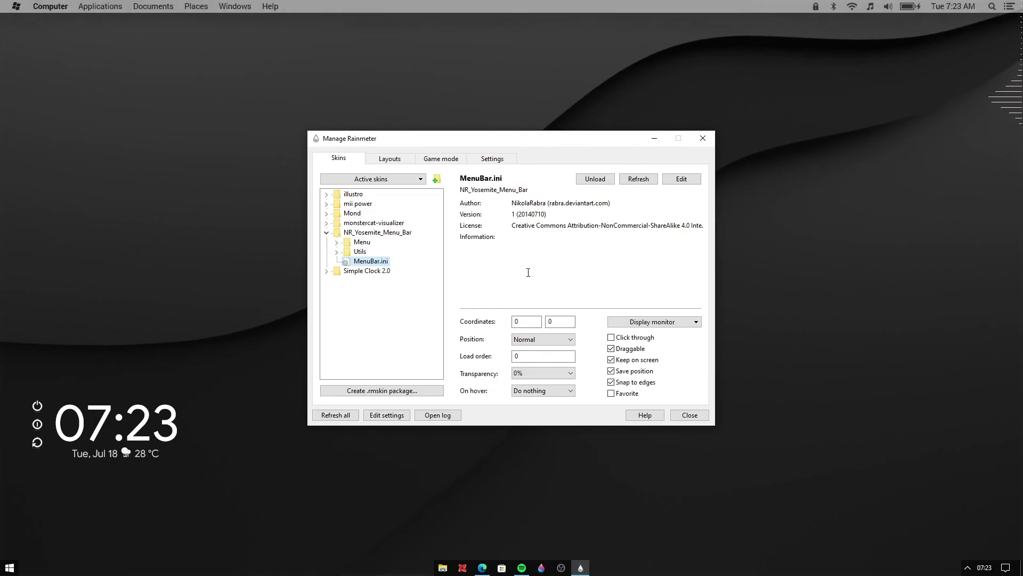
left_click(651, 136)
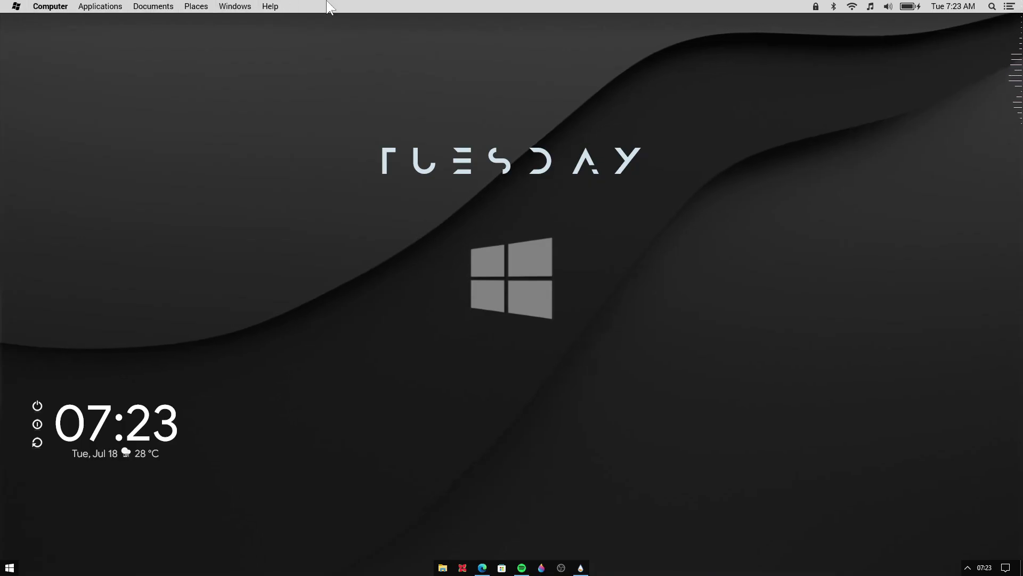
- In the Yosemite Menu Bar settings, apply the dark theme with the orange highlight and close the settings
left_click(16, 7)
left_click(16, 10)
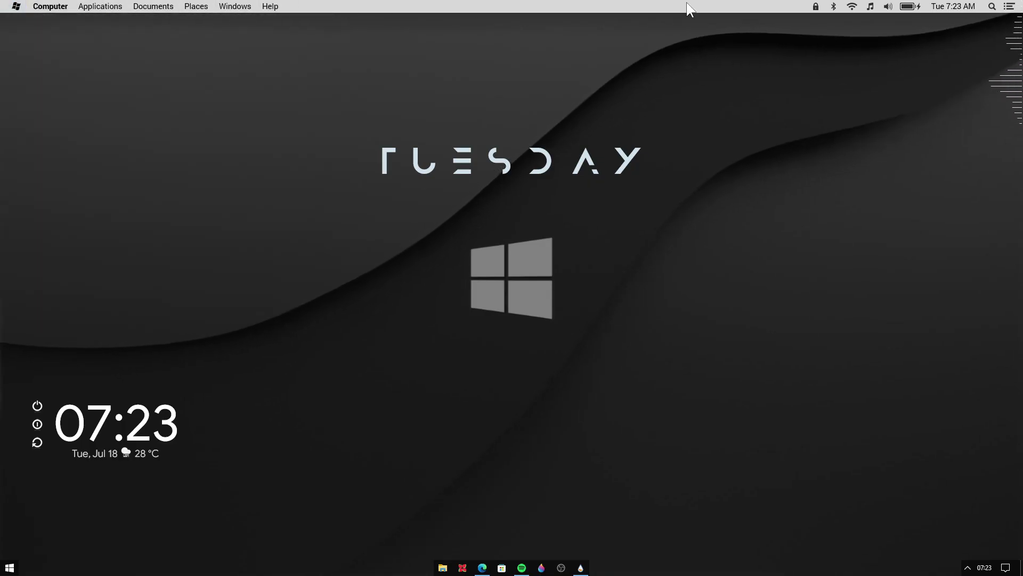
left_click(1012, 7)
left_click(846, 45)
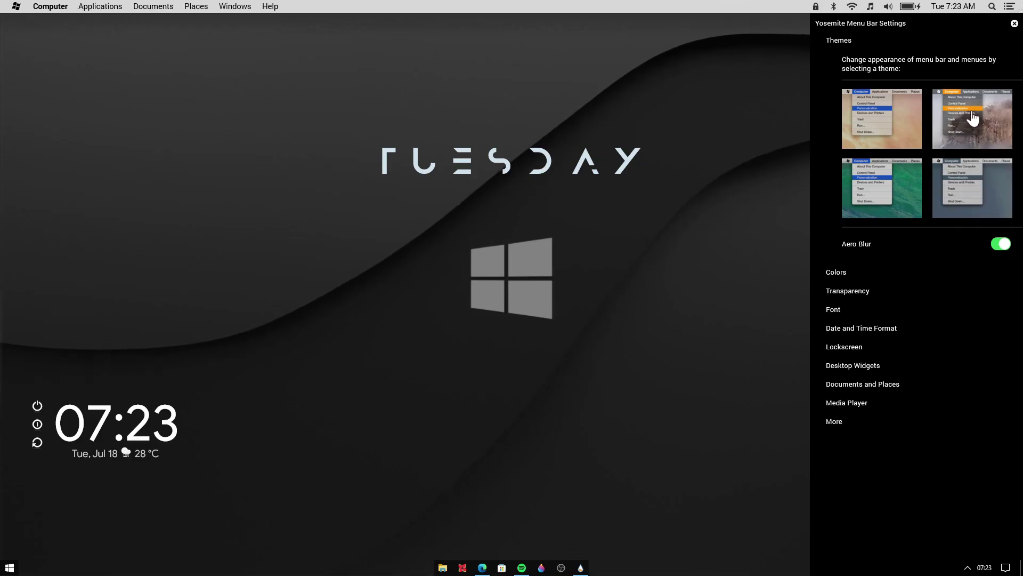
left_click(973, 118)
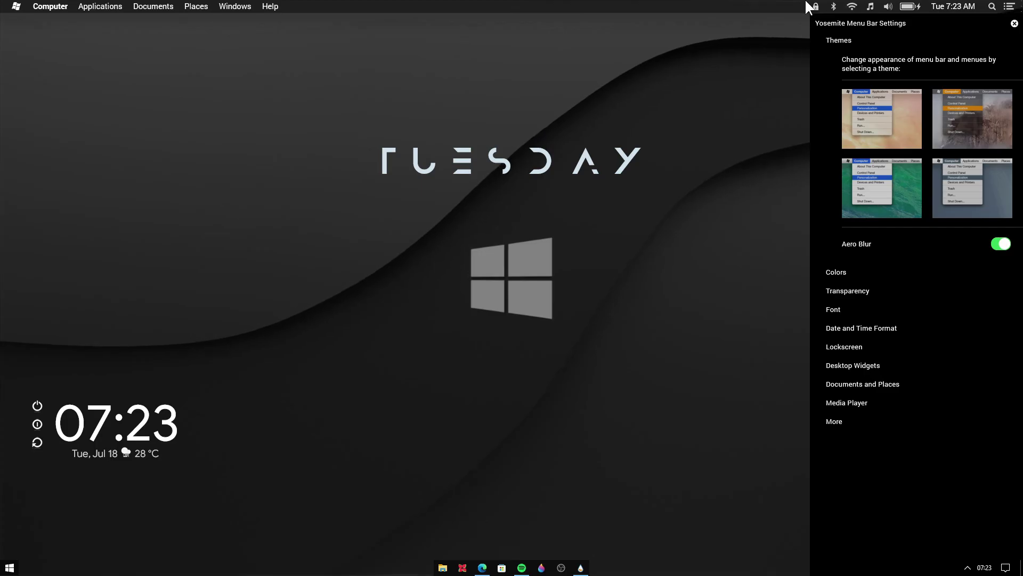
left_click(1010, 6)
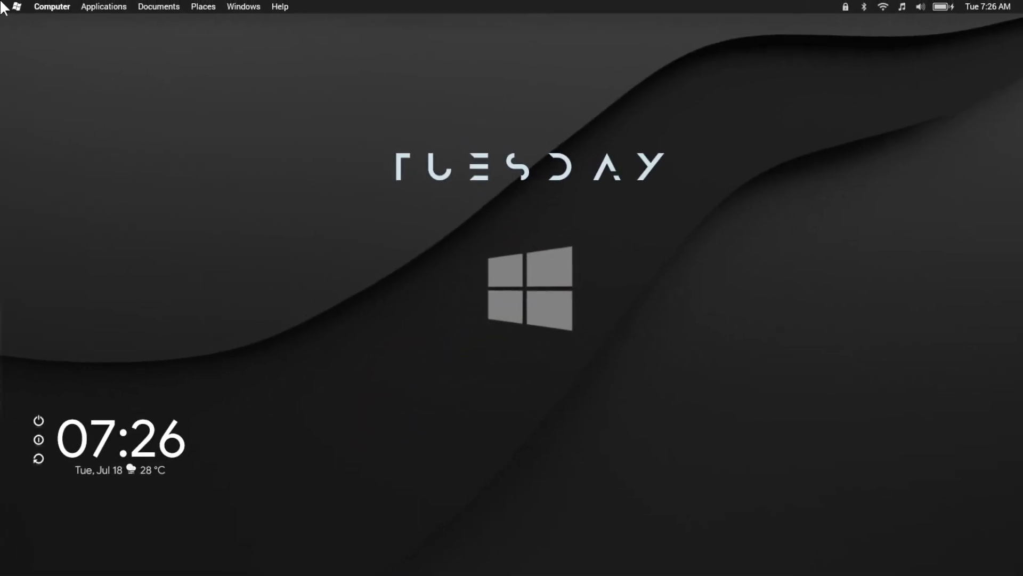
- Show the overview of all open windows and virtual desktops
key("super+Tab")
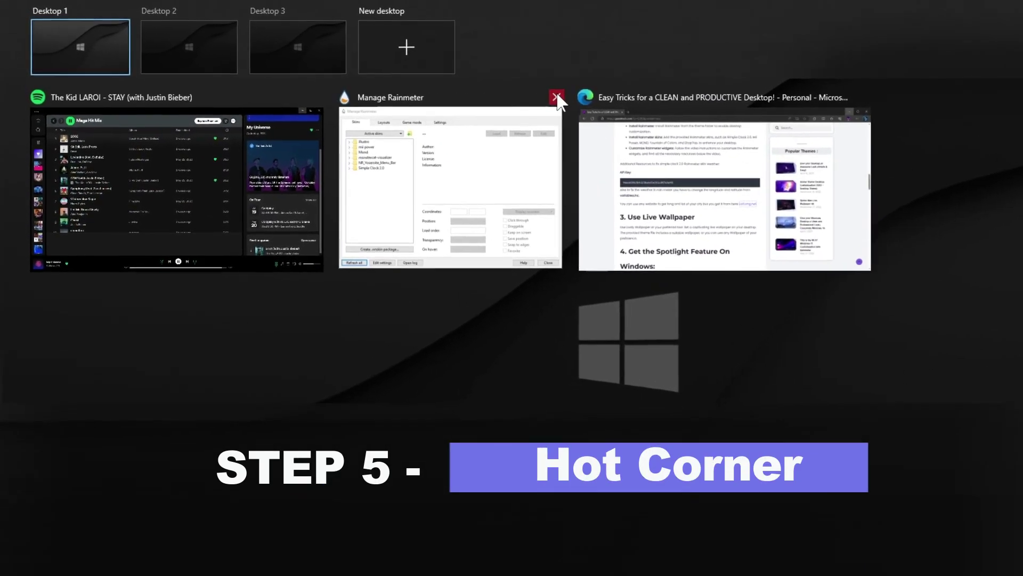
left_click(544, 95)
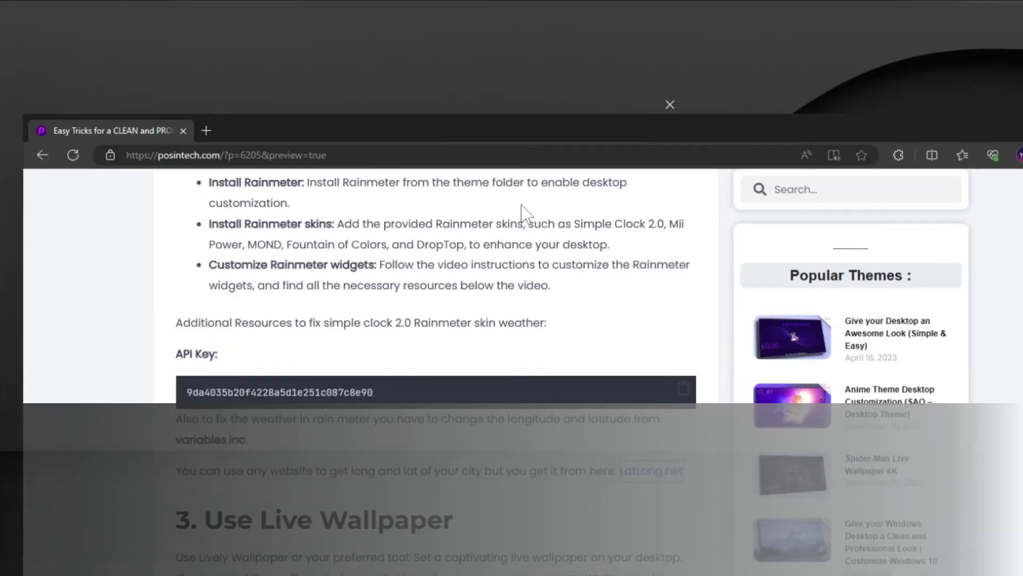
left_click(523, 207)
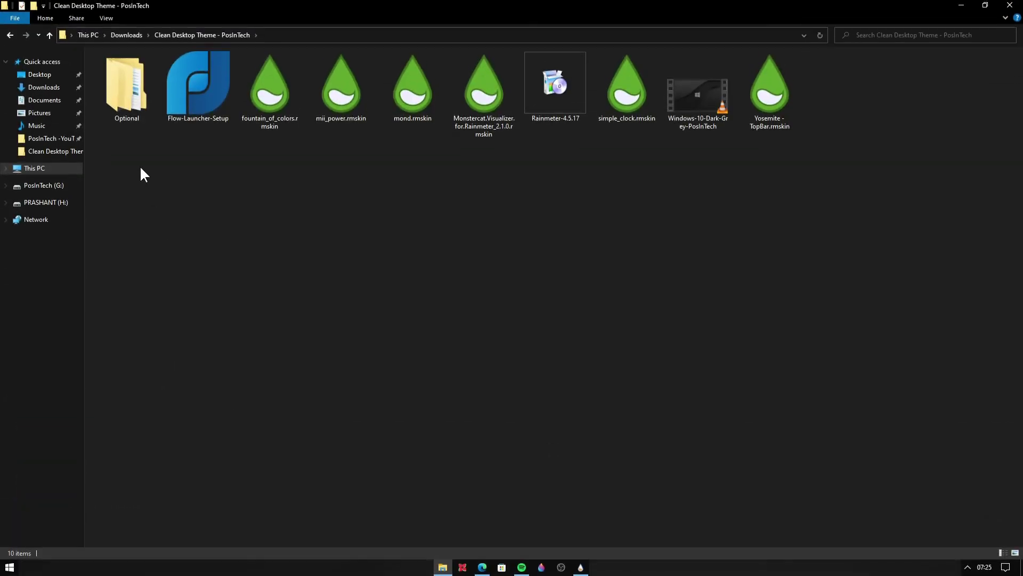
- In the theme's Optional folder, extract the WinXCorners_1.0 archive into its own WinXCorners_1.0 folder
double_click(124, 103)
left_click(321, 113)
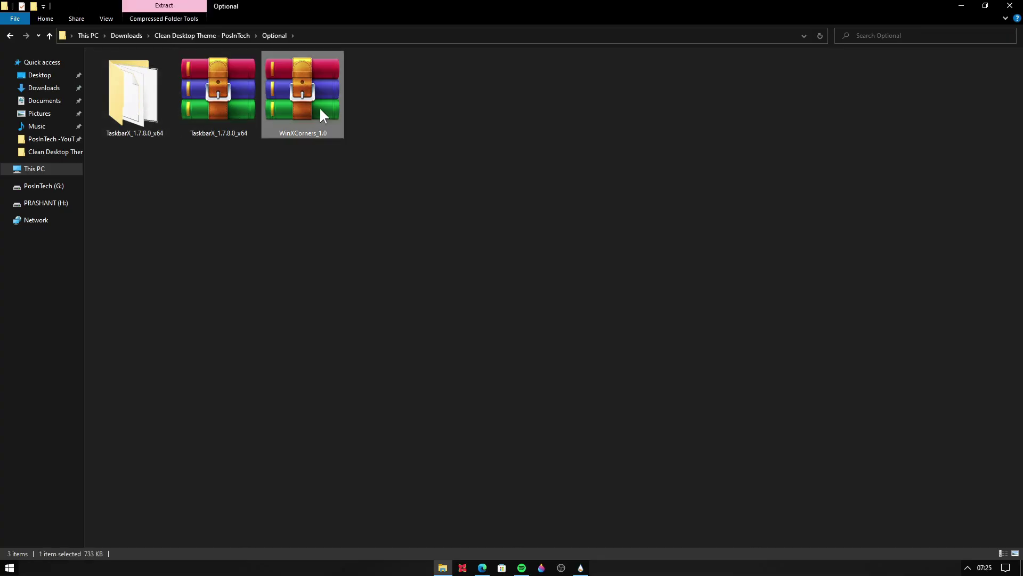
right_click(282, 103)
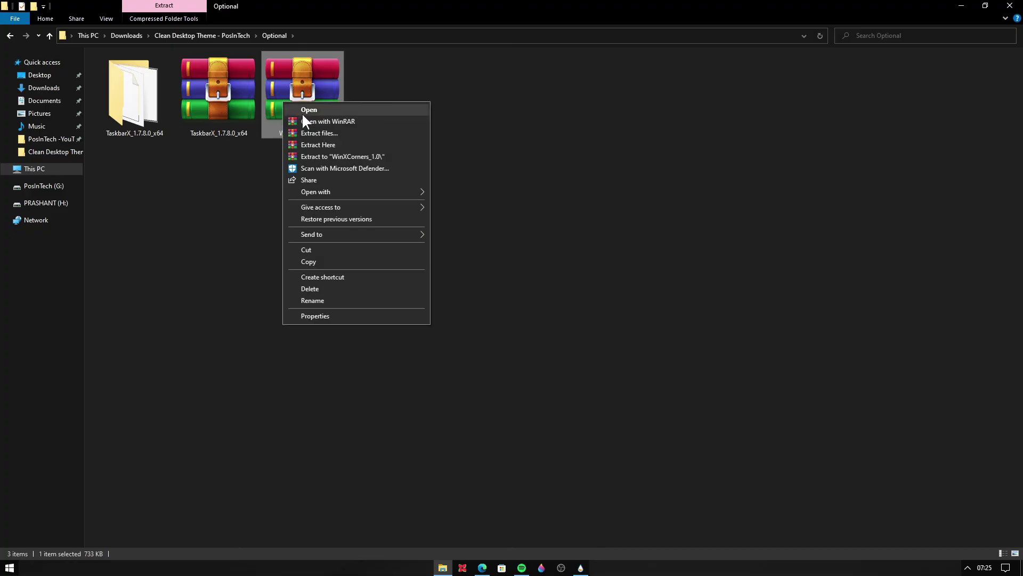
left_click(340, 157)
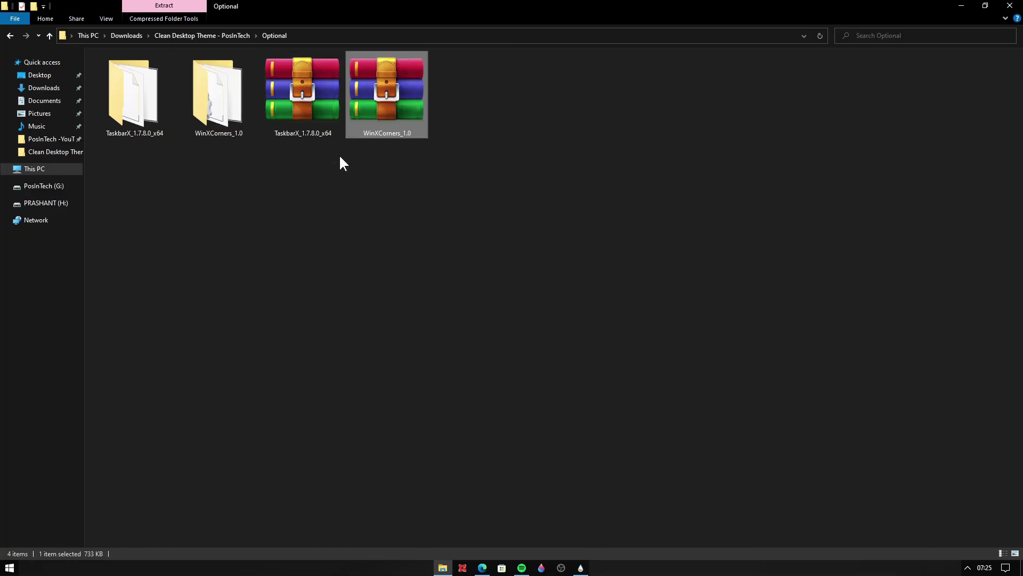
- Run the WinXCorners application from the extracted WinXCorners_1.0 folder and close the folder window
double_click(230, 118)
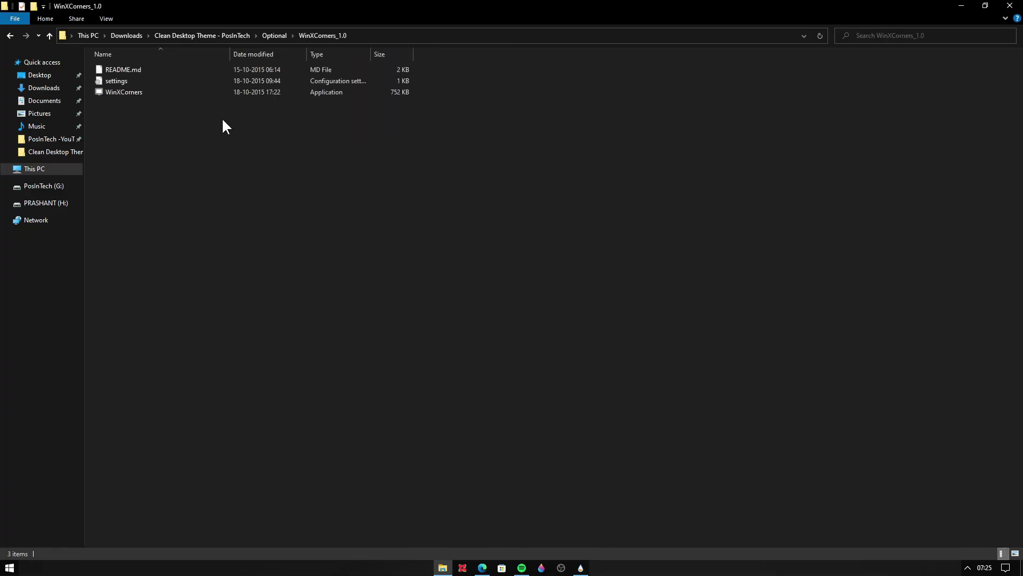
left_click(140, 97)
right_click(141, 89)
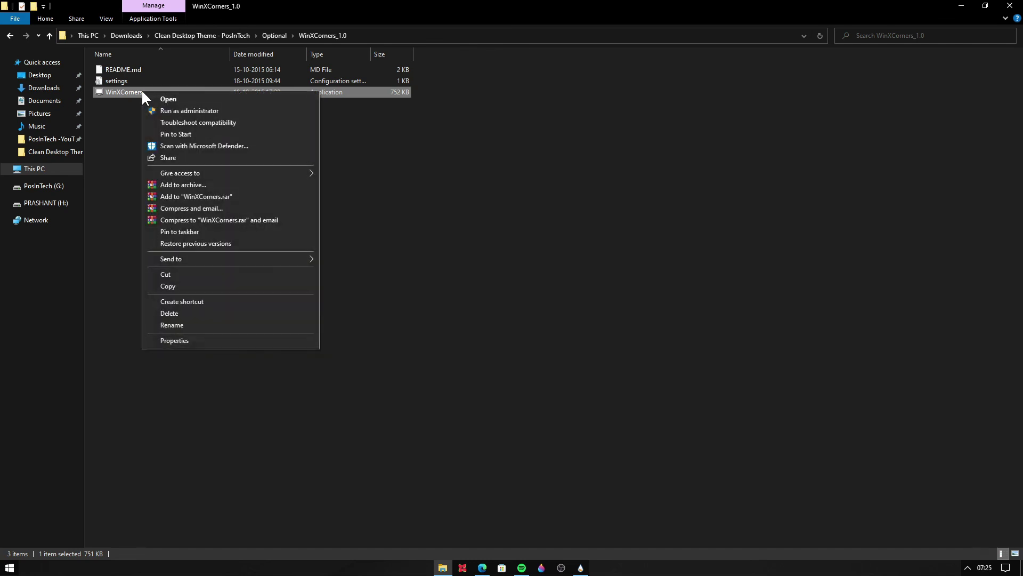
left_click(155, 97)
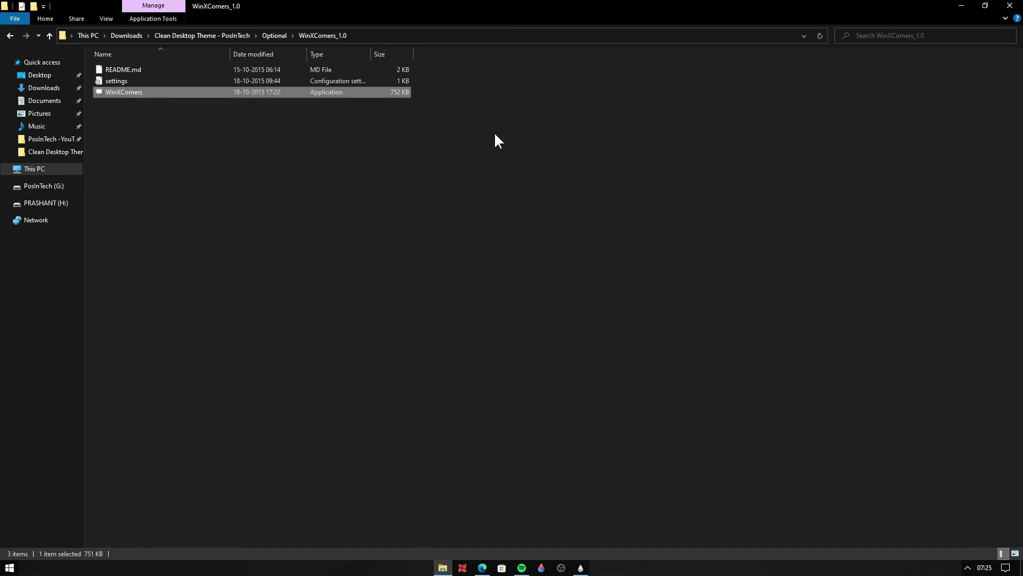
left_click(1008, 6)
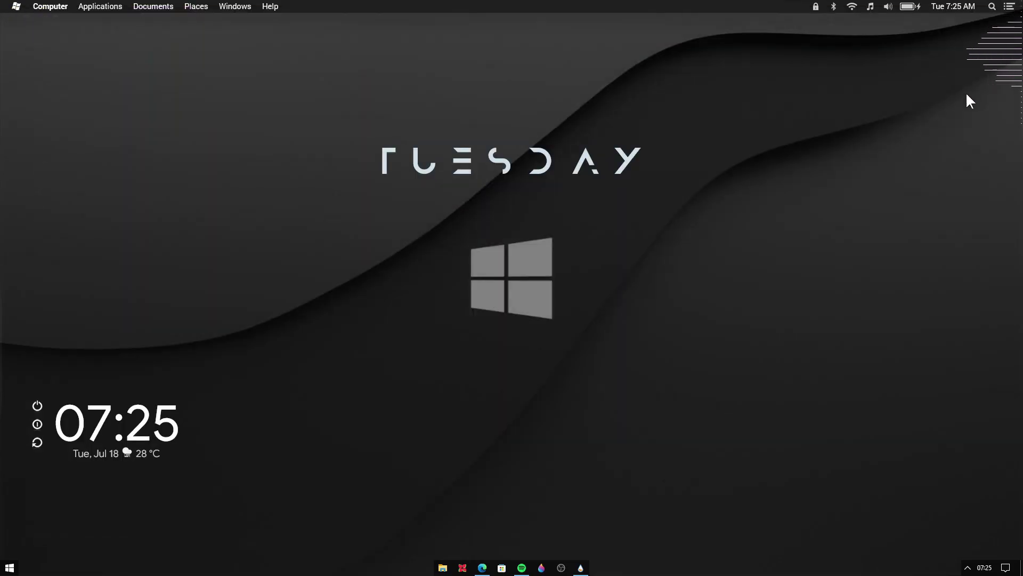
- Enable Start with Windows for WinXCorners from the system tray
left_click(967, 567)
right_click(957, 549)
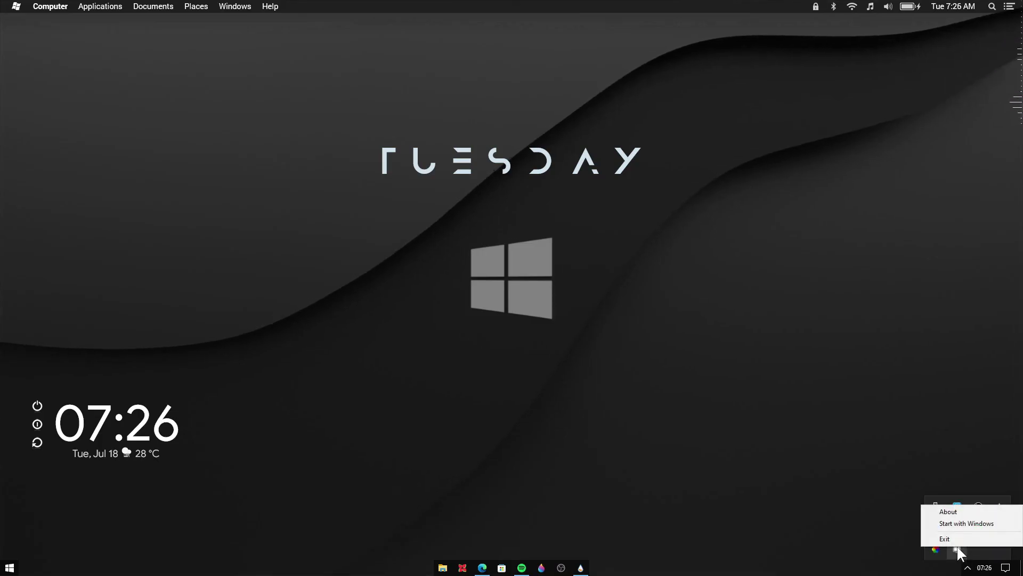
left_click(959, 523)
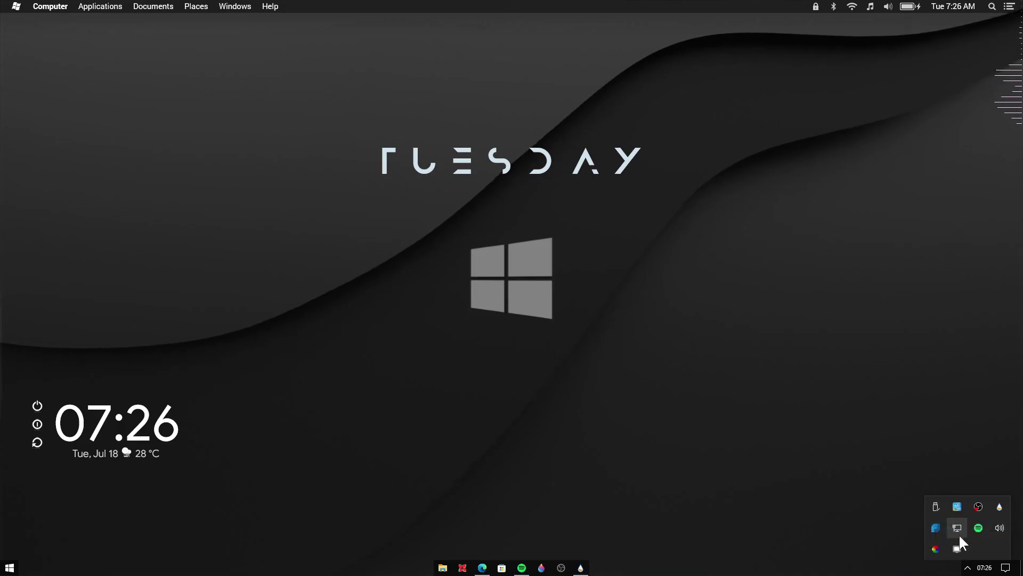
- In the WinXCorners settings, assign Start Screen Saver to the screen's upper-right hot corner
left_click(958, 549)
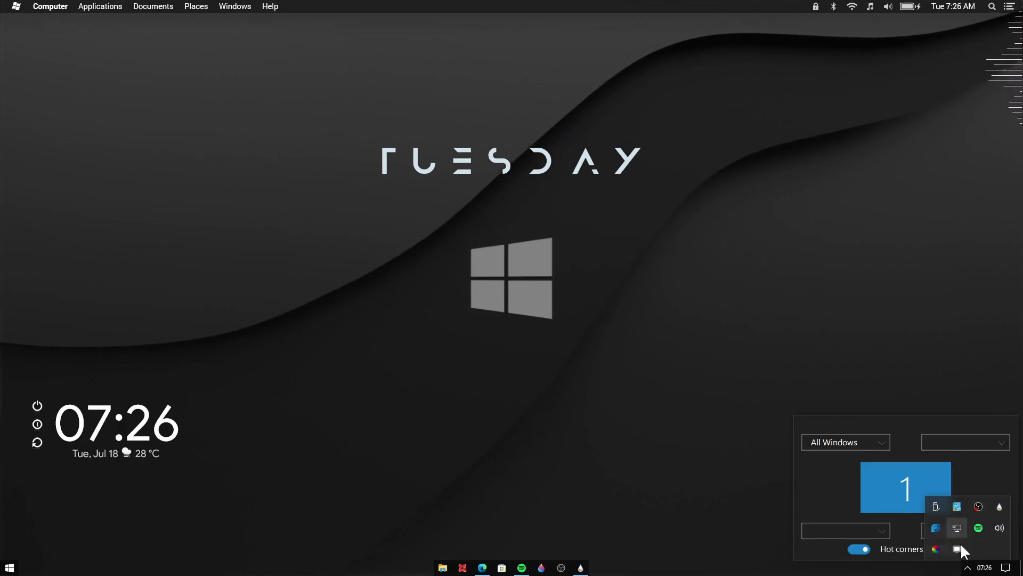
left_click(968, 568)
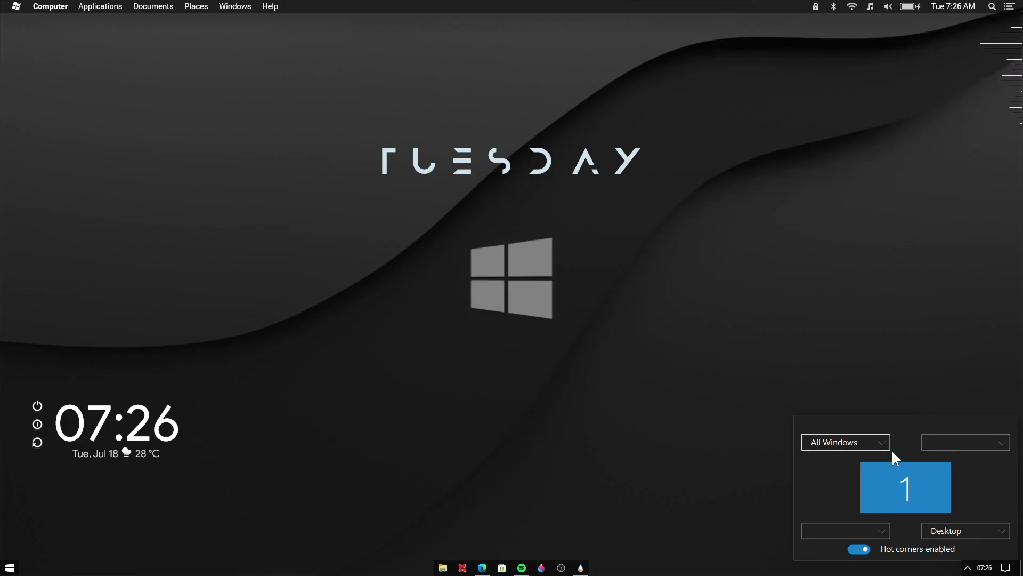
left_click(864, 443)
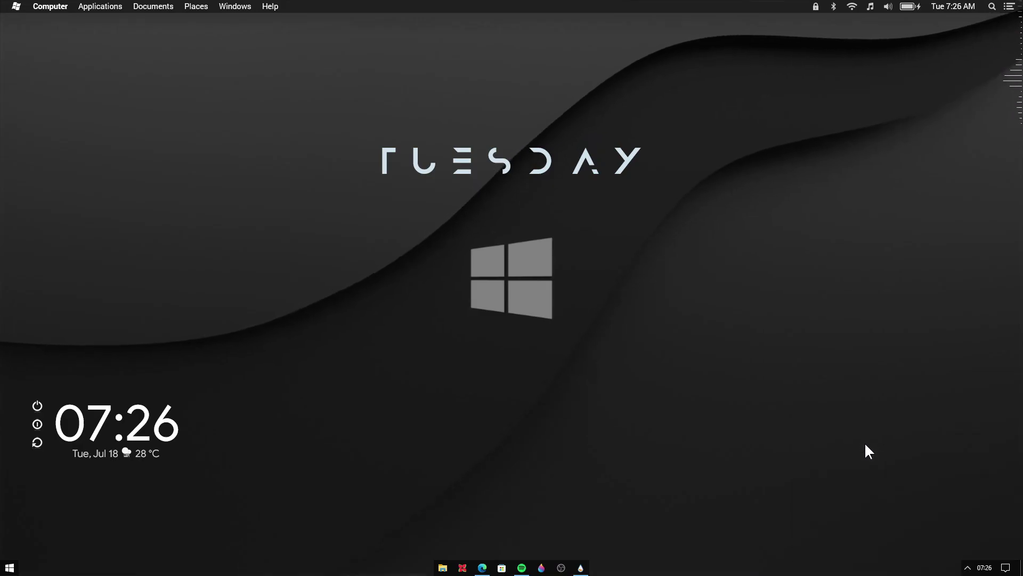
left_click(967, 569)
left_click(958, 545)
left_click(945, 444)
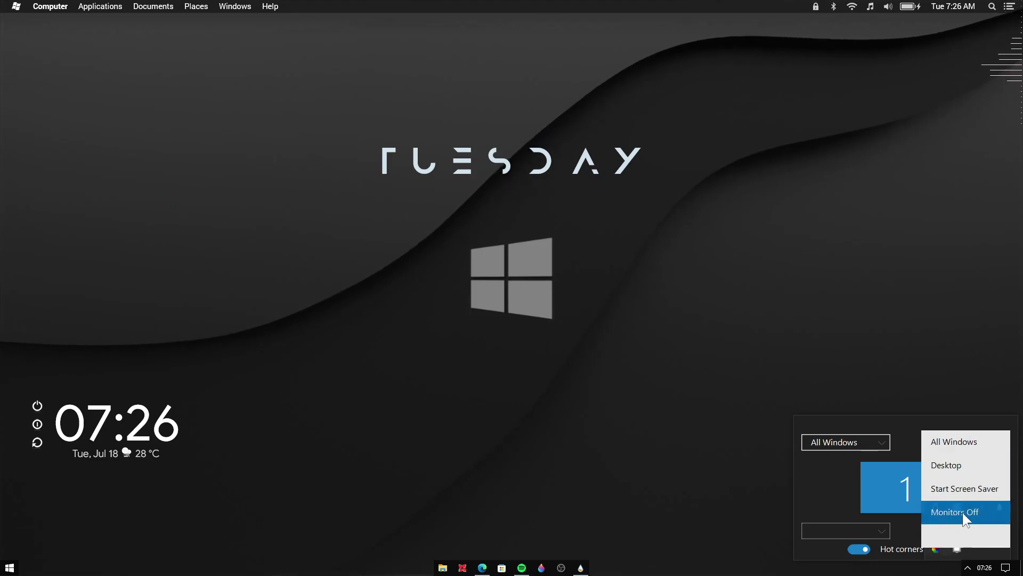
left_click(962, 481)
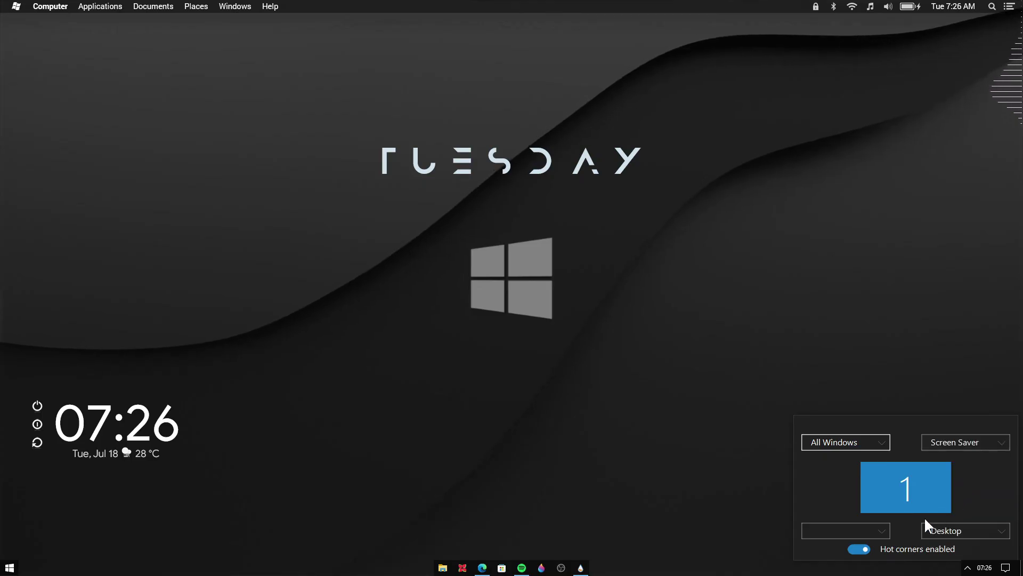
- Assign Start Screen Saver to the screen's lower-left hot corner and dismiss the WinXCorners settings
left_click(874, 529)
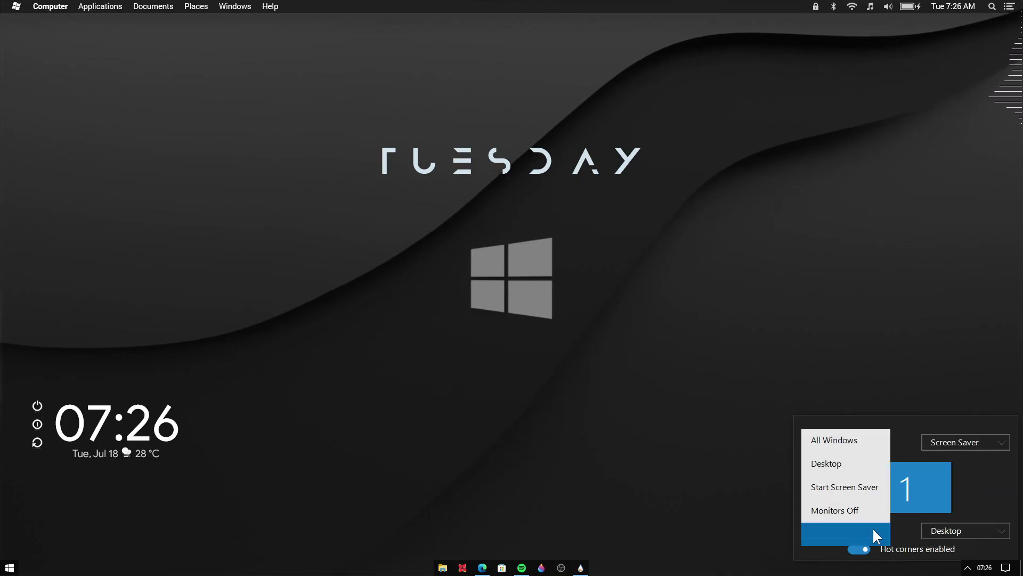
left_click(852, 491)
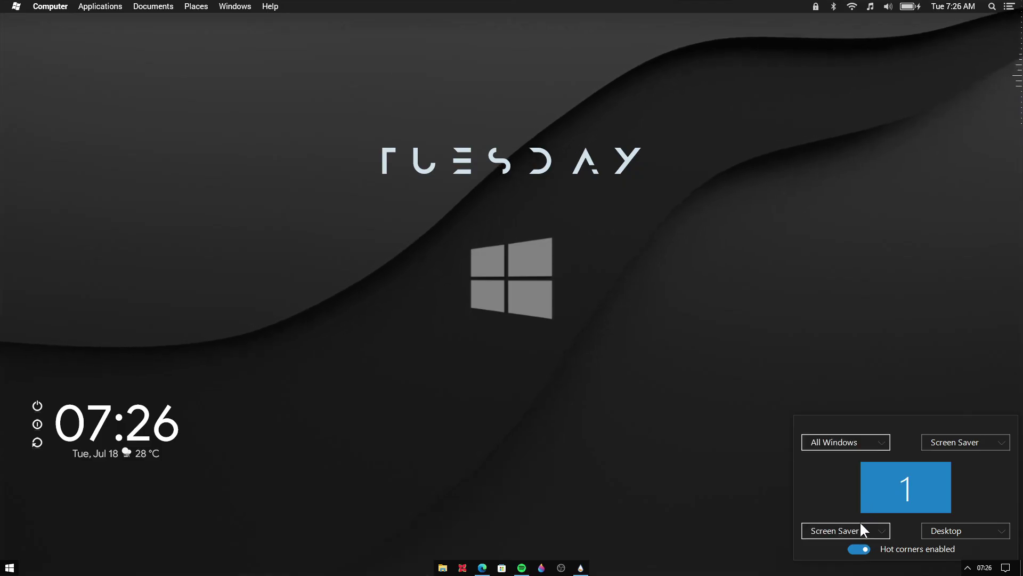
left_click(745, 497)
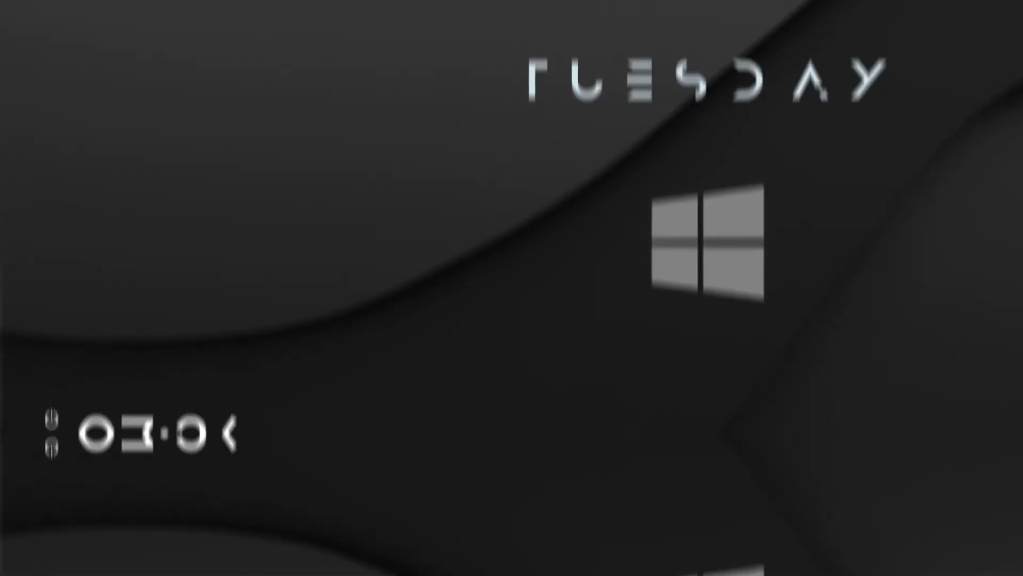
- Trigger the All Windows hot corner and close the Manage Rainmeter window in the window overview
mouse_move(5, 8)
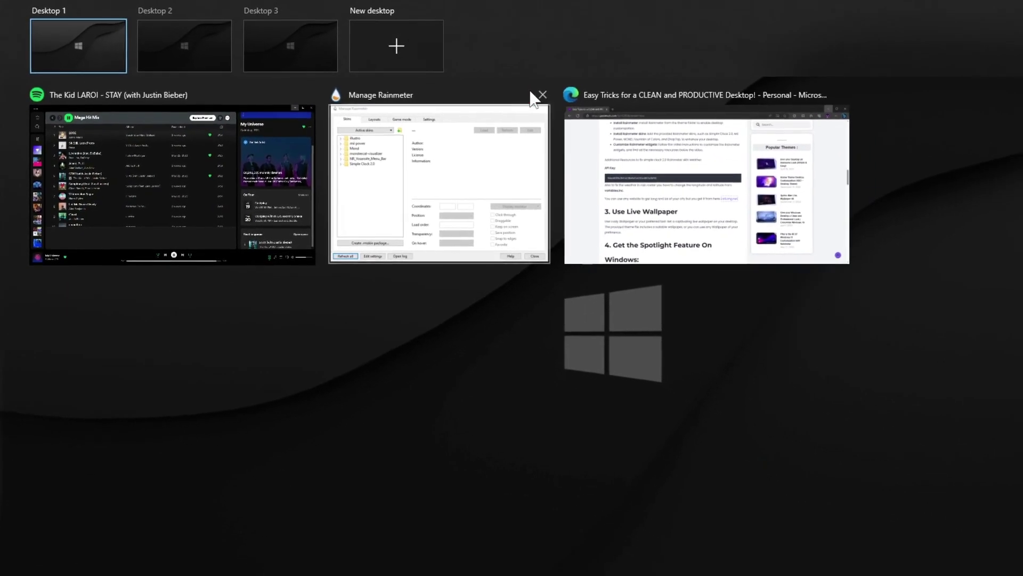
left_click(571, 101)
left_click(535, 96)
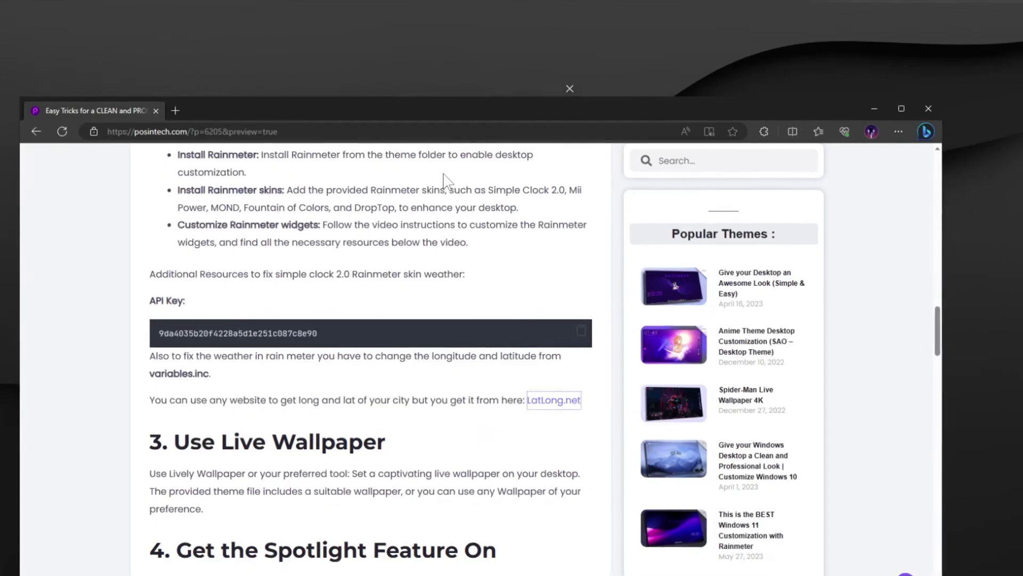
mouse_move(5, 17)
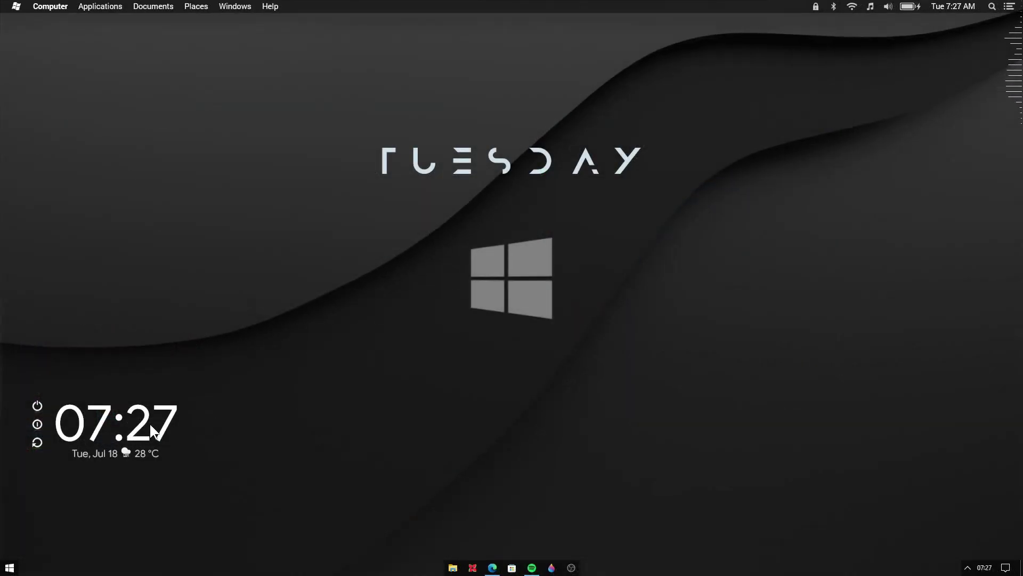
- Open the full-screen Start menu, look into its first app folder tile and close the menu
left_click(9, 567)
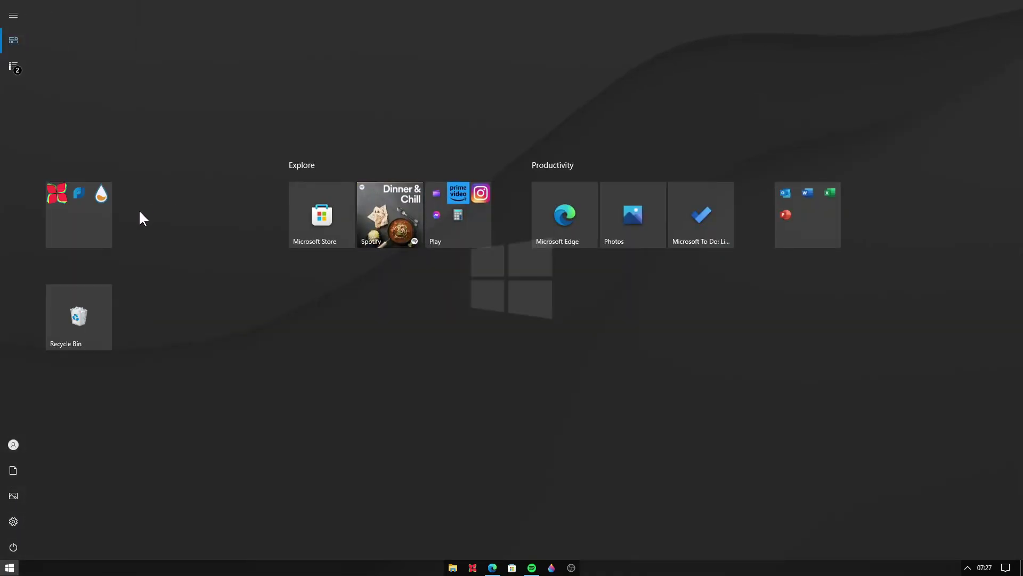
left_click(58, 220)
left_click(61, 175)
left_click(6, 568)
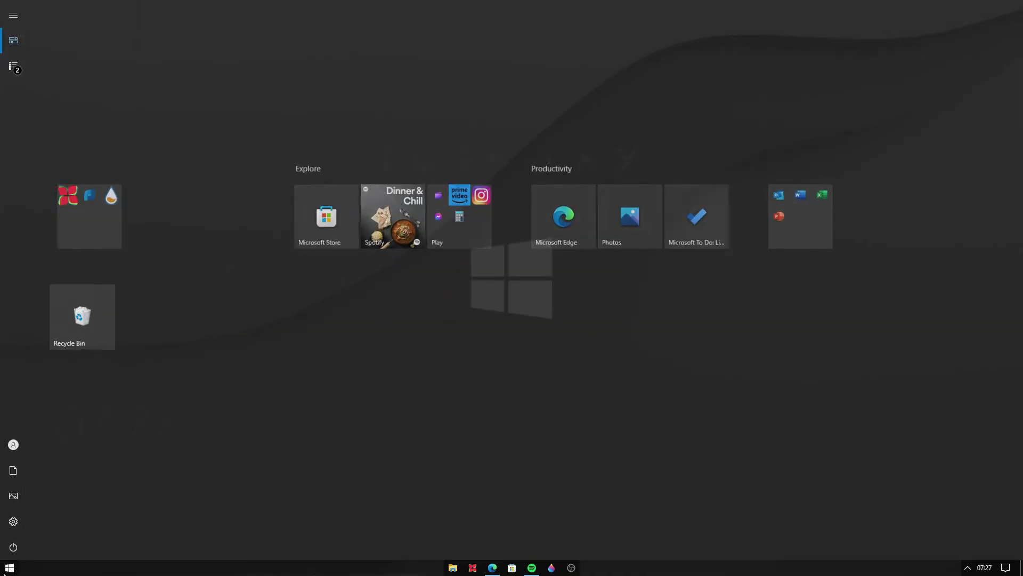